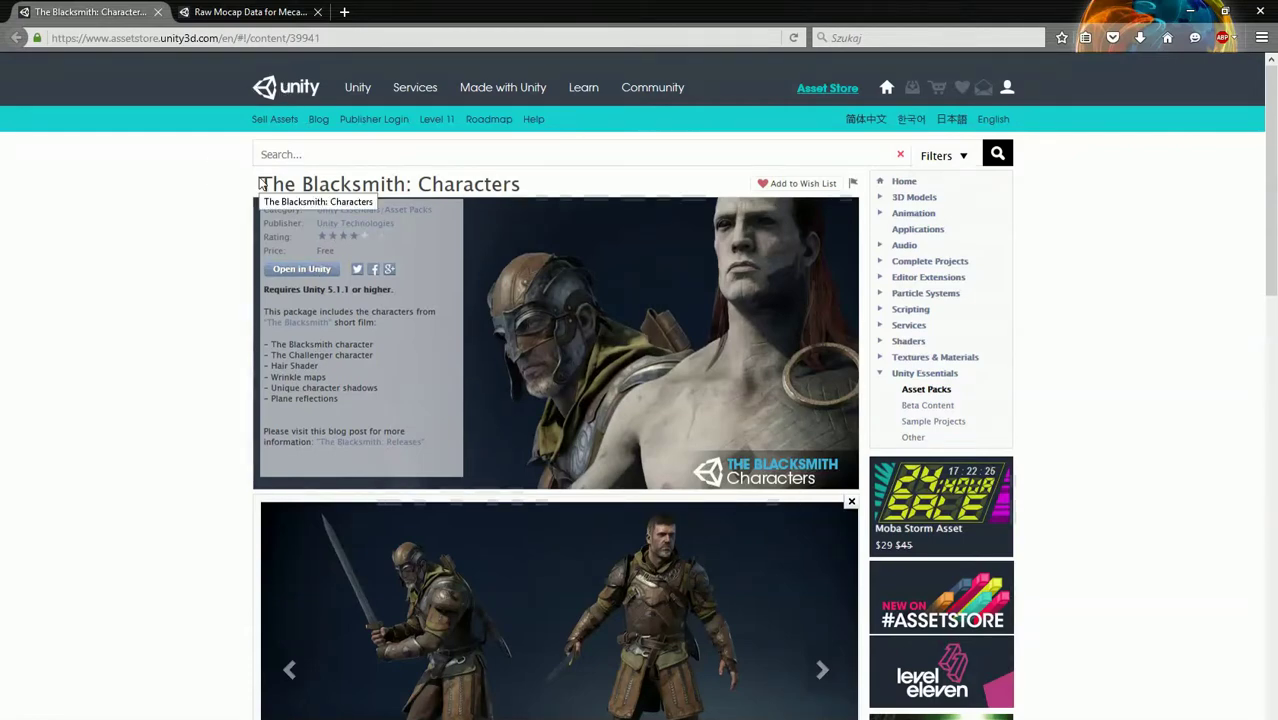
# Review the Asset Store page of The Blacksmith: Characters, including its description, character images and package details
pyautogui.moveTo(259, 183); pyautogui.dragTo(431, 175)
pyautogui.click(431, 175)
pyautogui.scroll(-2, 698, 226)
pyautogui.scroll(-5, 695, 222)
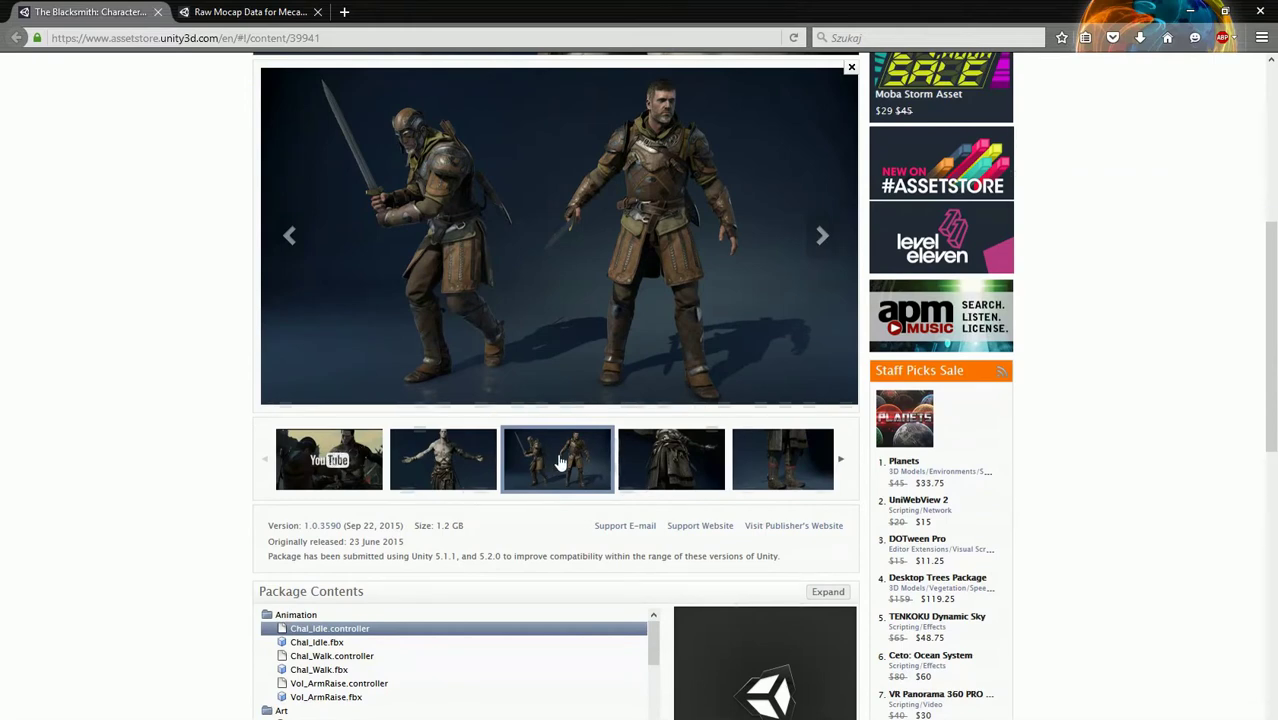
pyautogui.scroll(3, 432, 422)
pyautogui.scroll(-2, 200, 177)
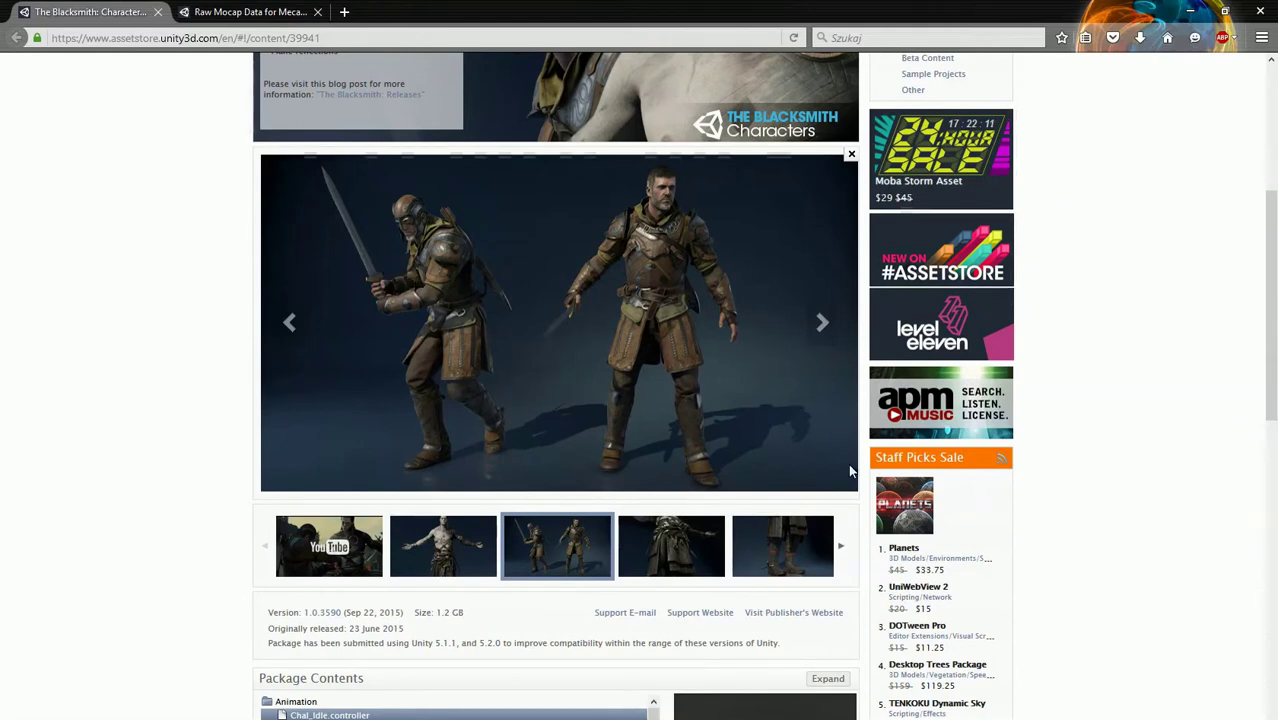
pyautogui.scroll(6, 345, 277)
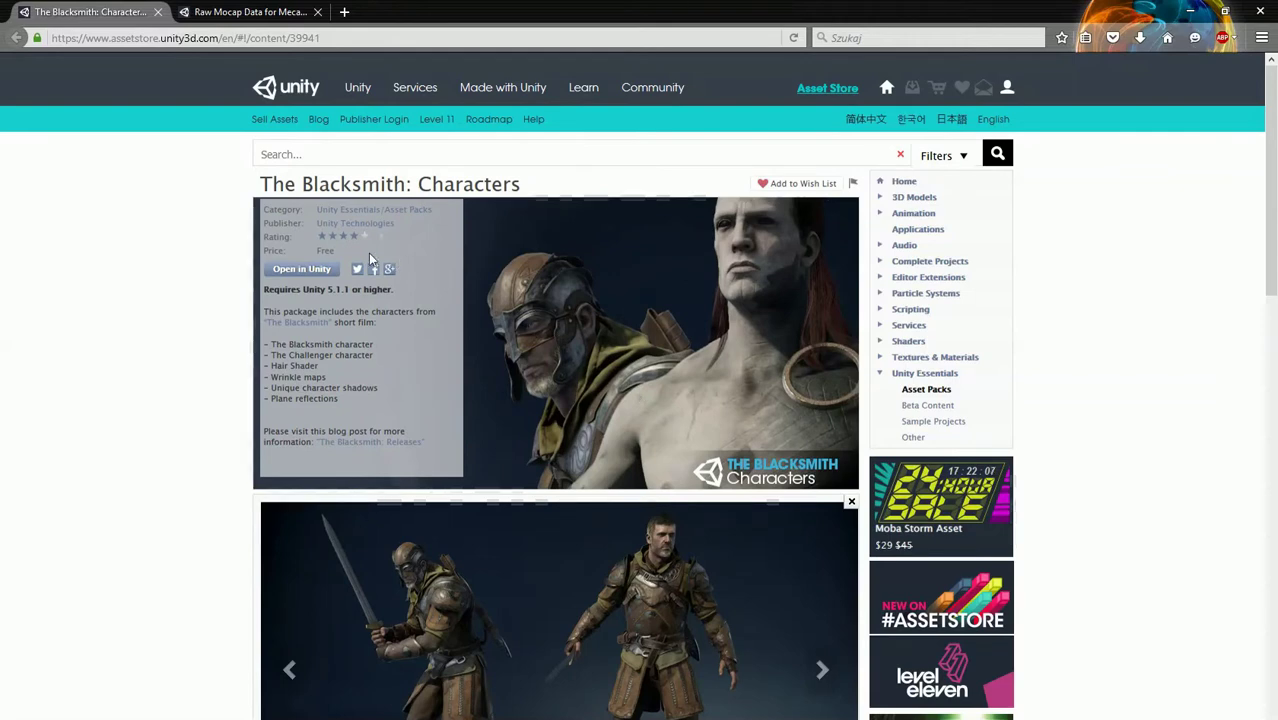
# Examine the Raw Mocap Data for Mecanim store page and browse the animation files in its package contents
pyautogui.click(272, 11)
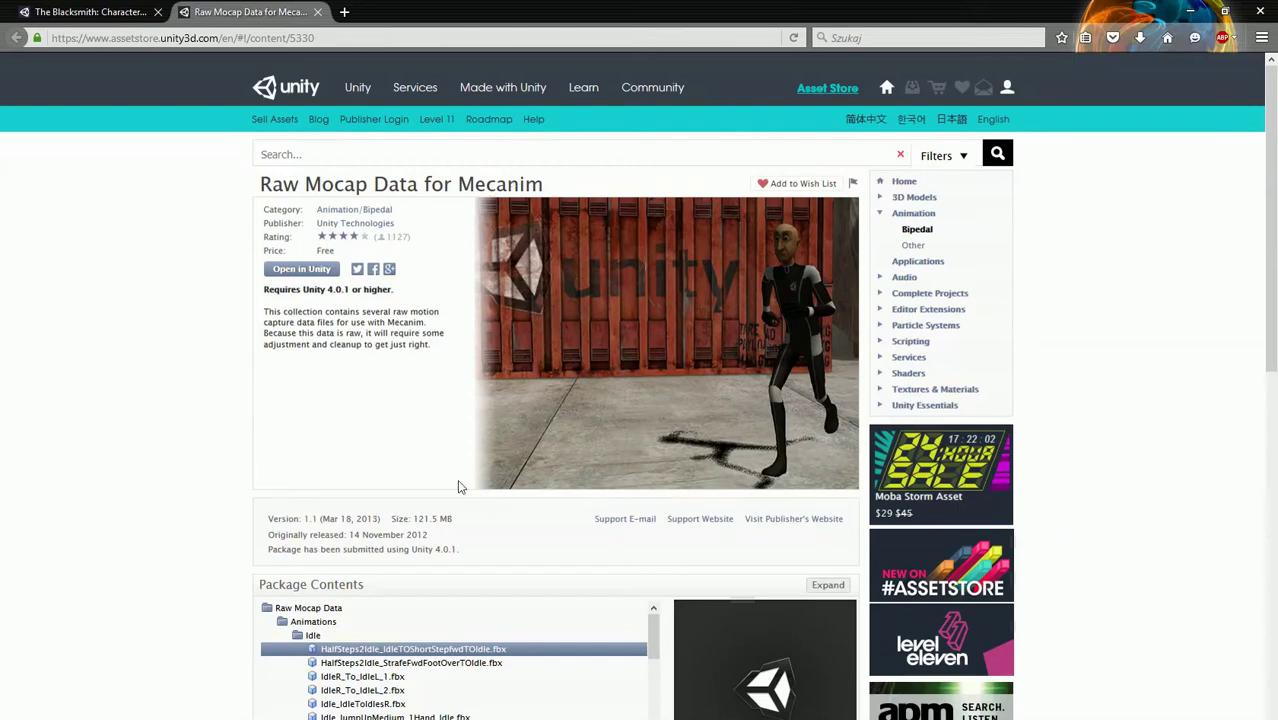
pyautogui.scroll(-5, 460, 486)
pyautogui.moveTo(652, 290); pyautogui.dragTo(652, 404)
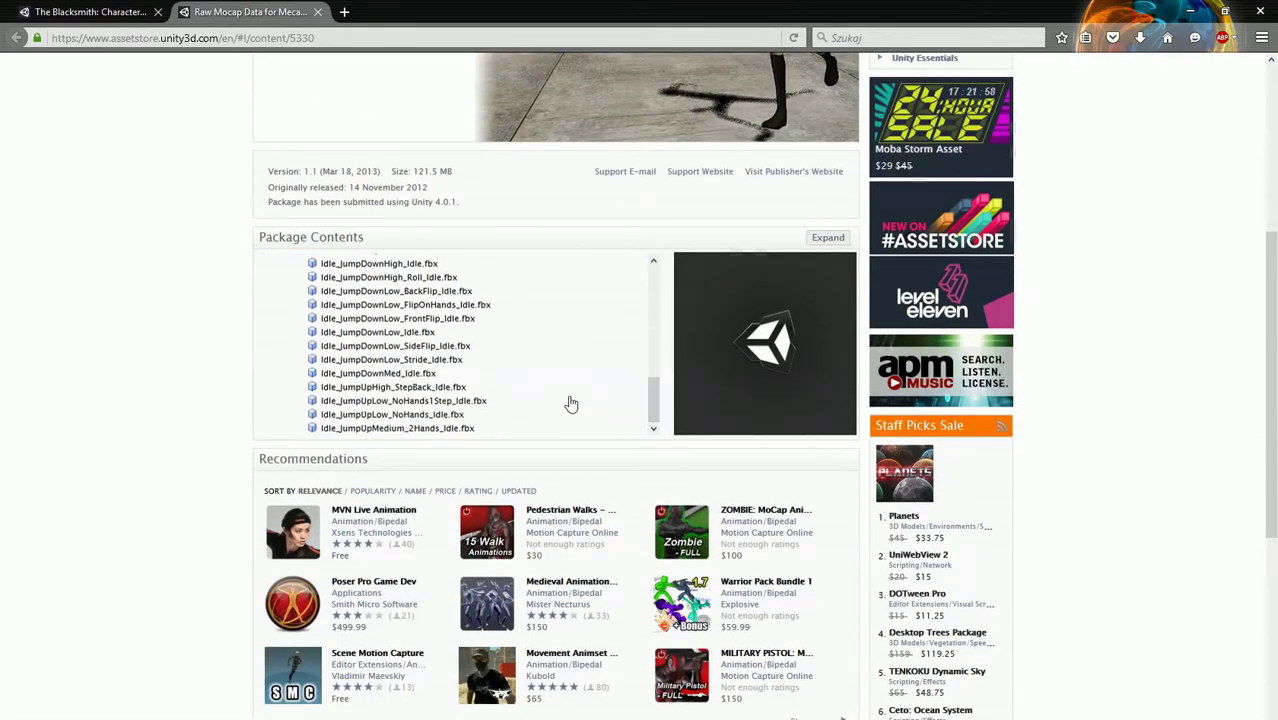
pyautogui.scroll(-6, 535, 371)
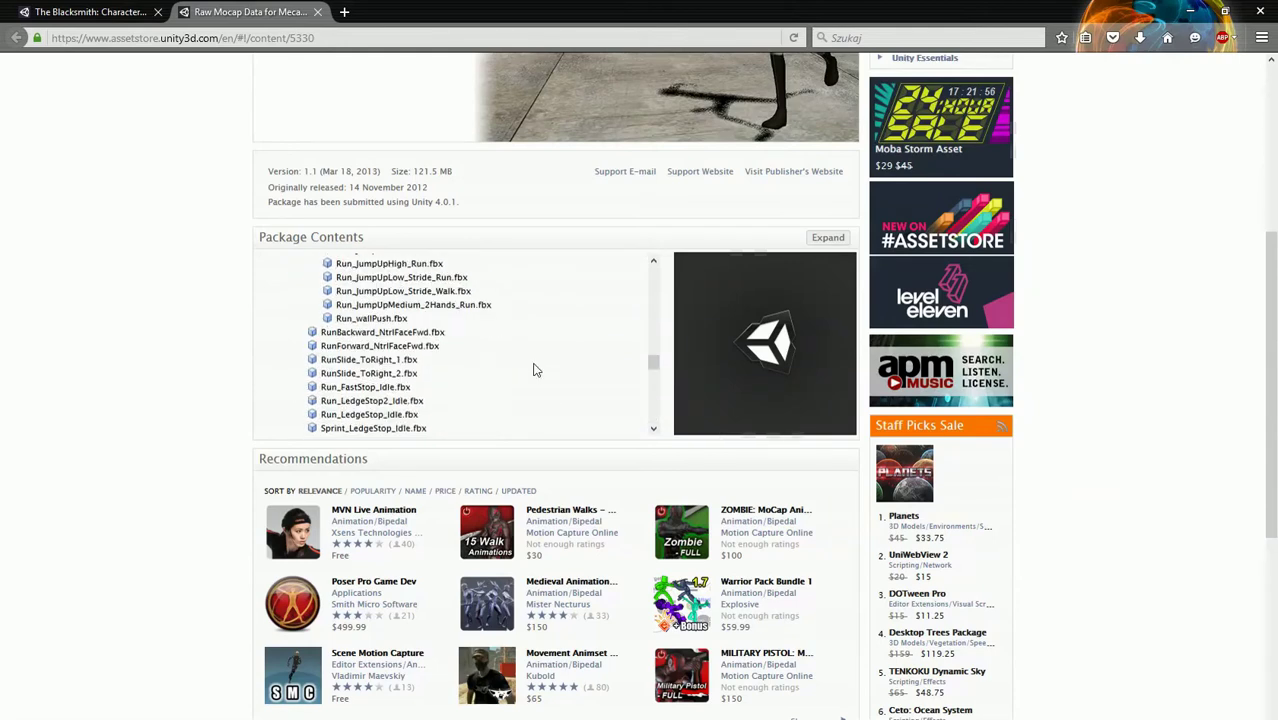
pyautogui.scroll(10, 533, 371)
pyautogui.scroll(4, 171, 402)
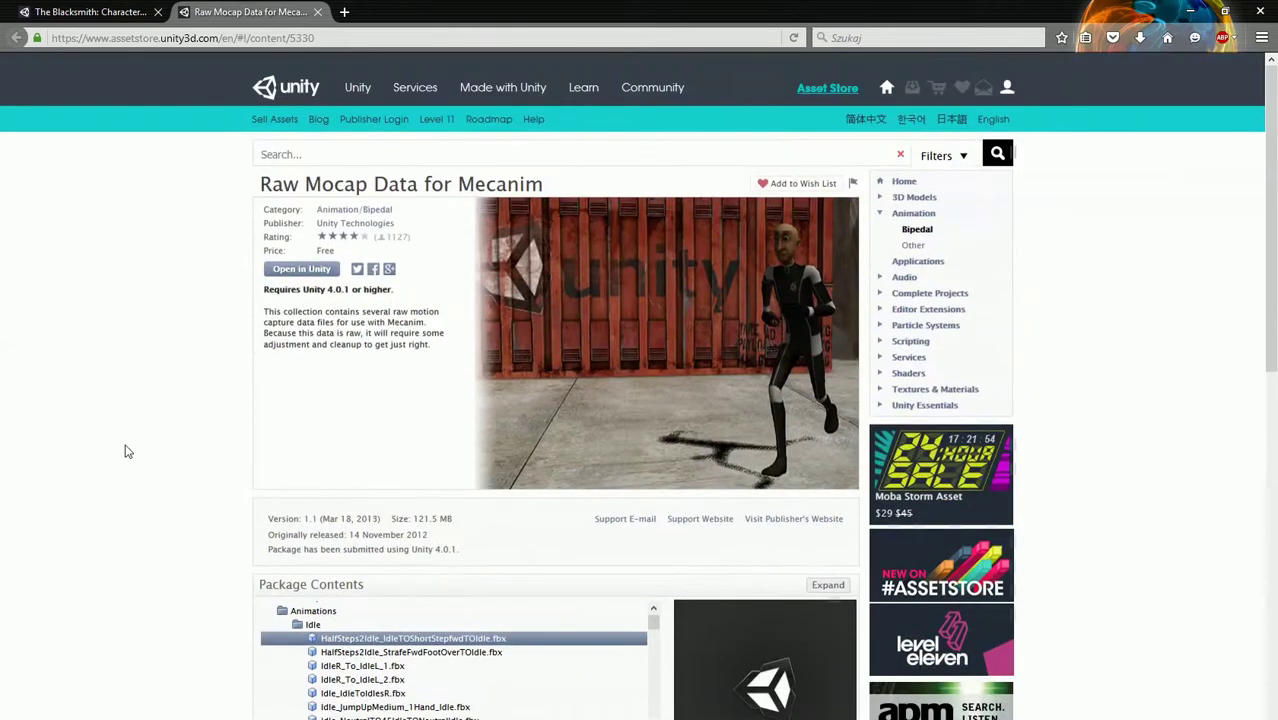
pyautogui.click(107, 10)
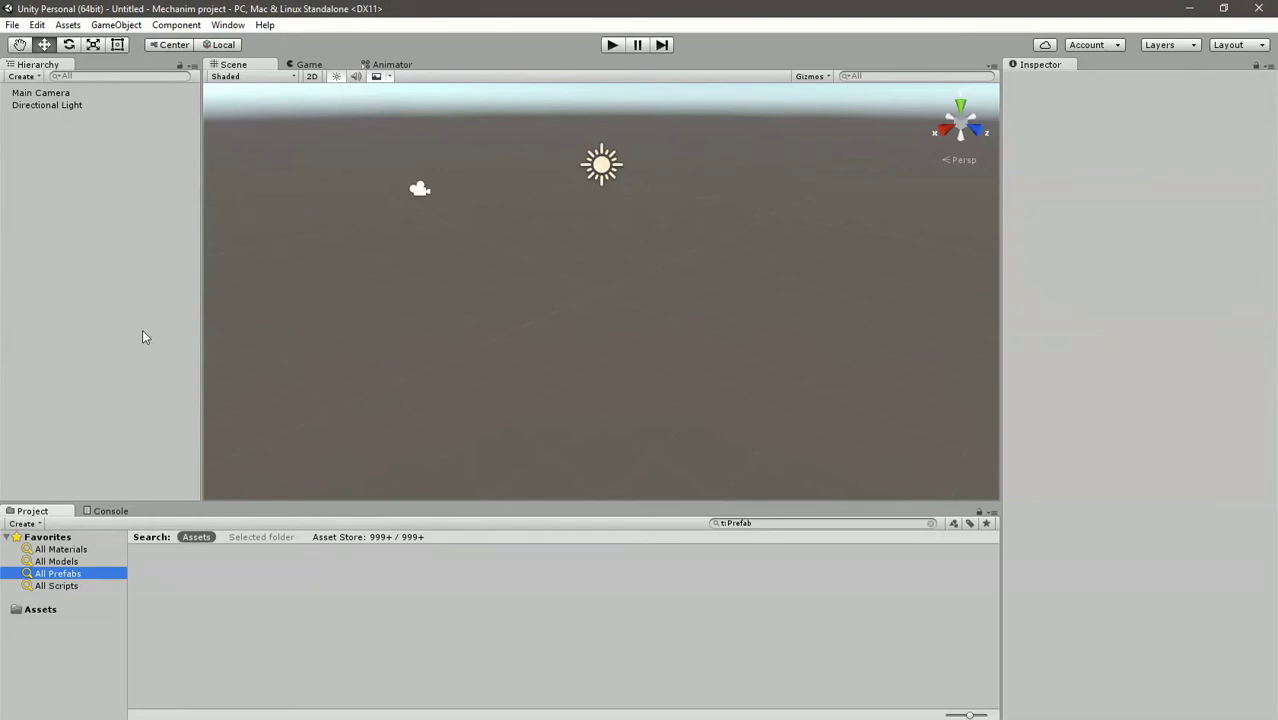
# In the Unity editor, show the Asset Store's downloaded assets and start importing Raw Mocap Data for Mecanim
pyautogui.click(224, 27)
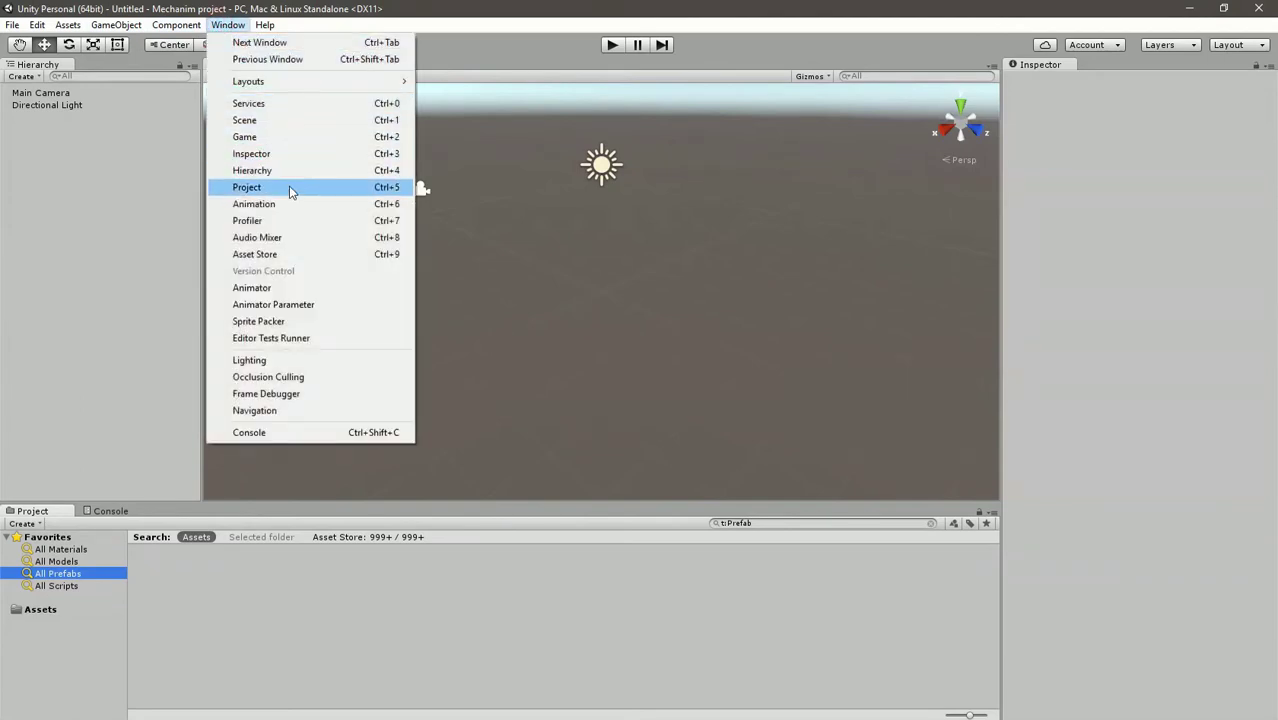
pyautogui.click(284, 254)
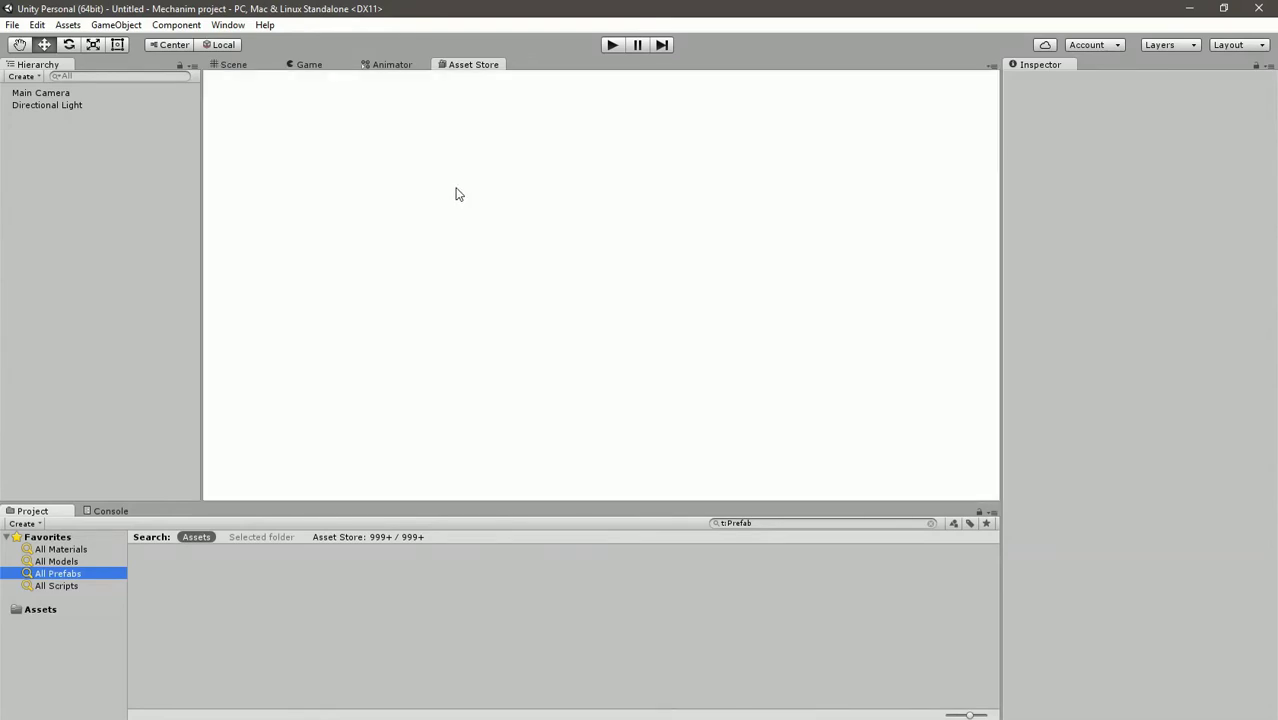
pyautogui.click(301, 83)
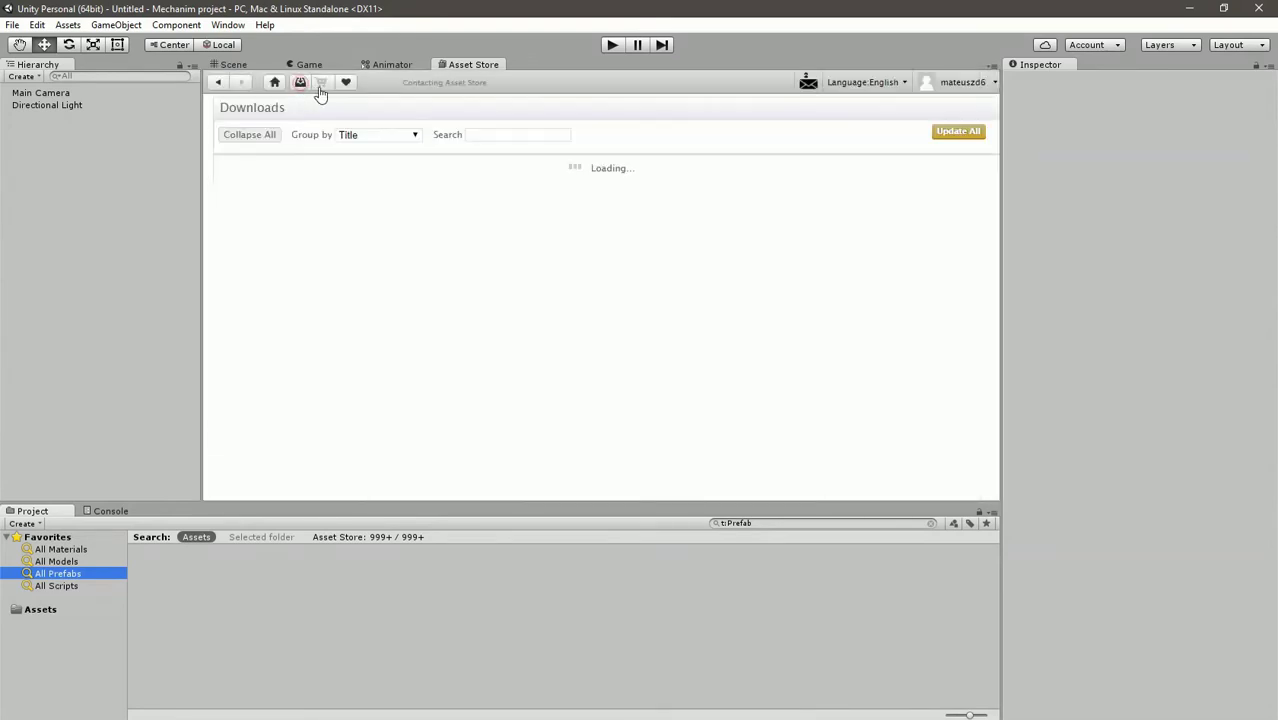
pyautogui.scroll(-5, 369, 240)
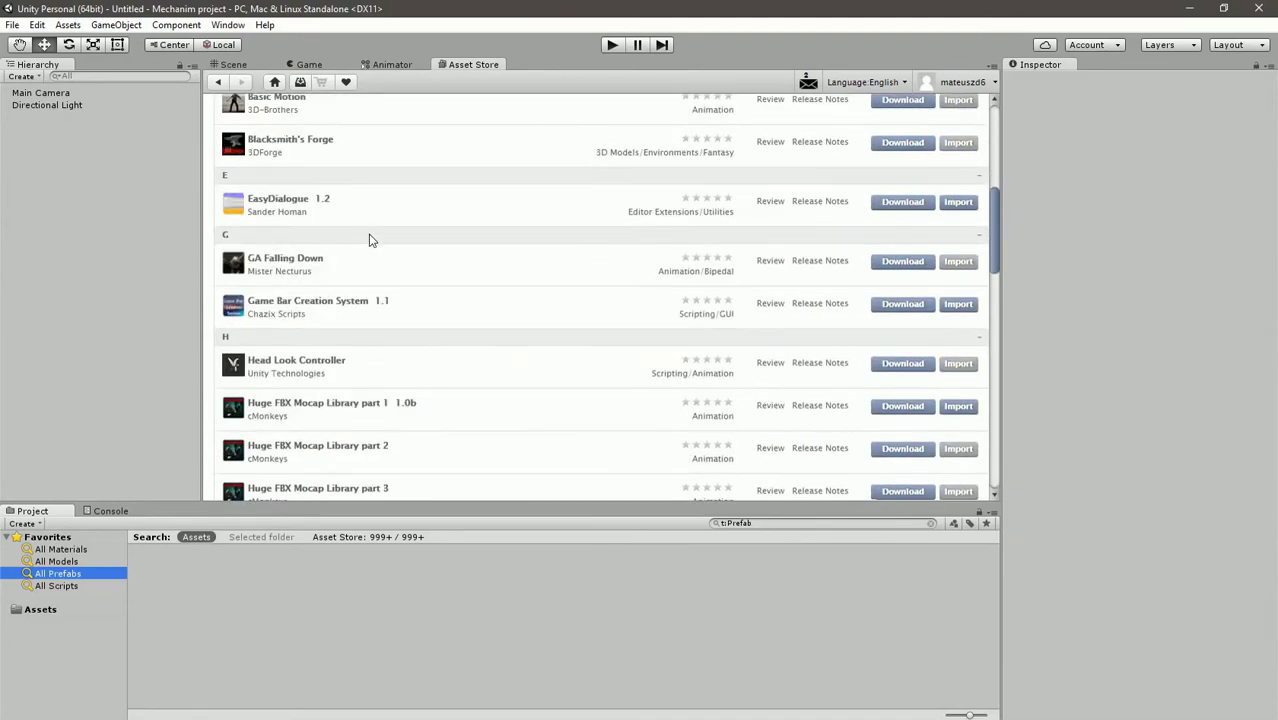
pyautogui.scroll(-6, 369, 240)
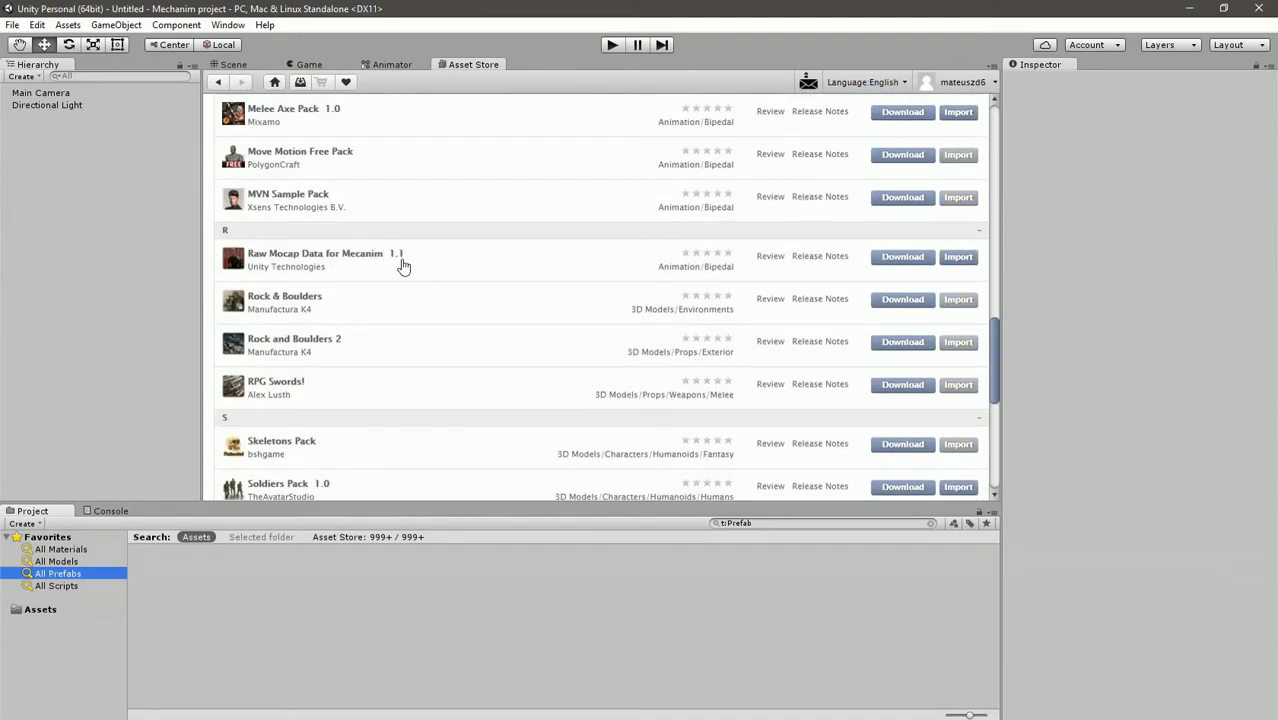
pyautogui.click(957, 258)
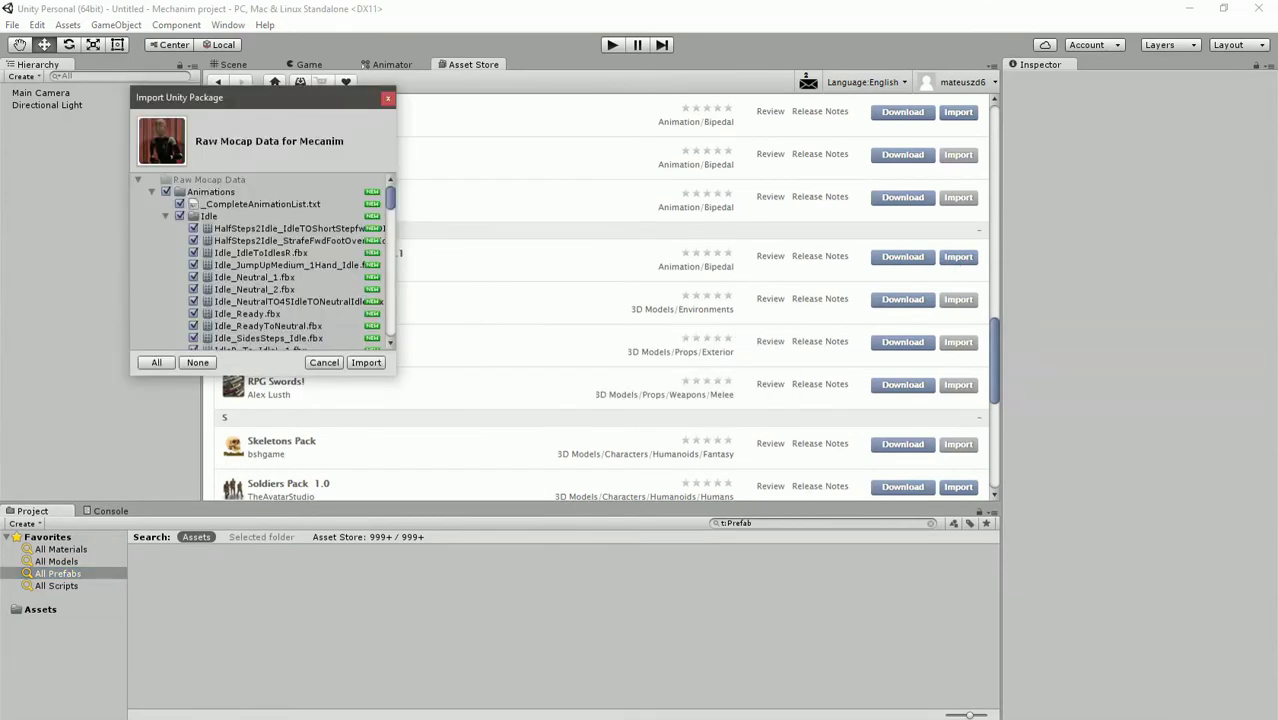
# Exclude _CompleteAnimationList.txt from the Raw Mocap Data package, check the remaining files and import them
pyautogui.click(180, 203)
pyautogui.scroll(-10, 180, 203)
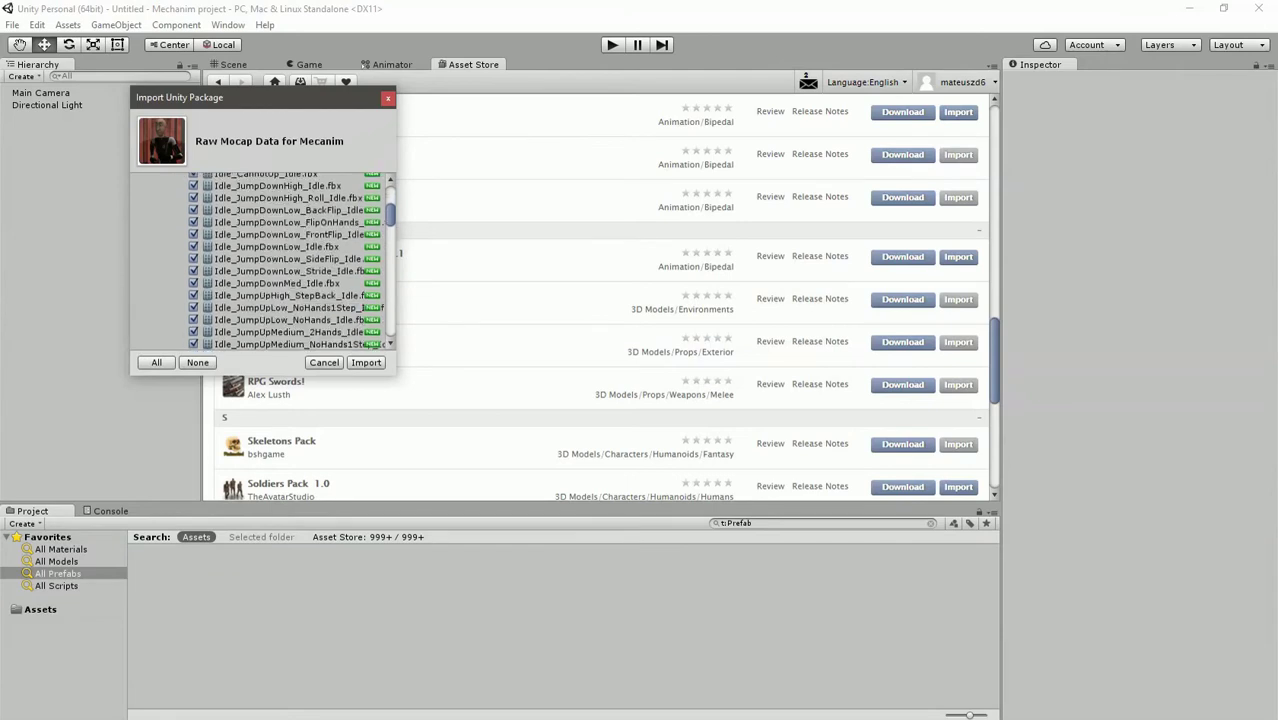
pyautogui.scroll(-5, 285, 260)
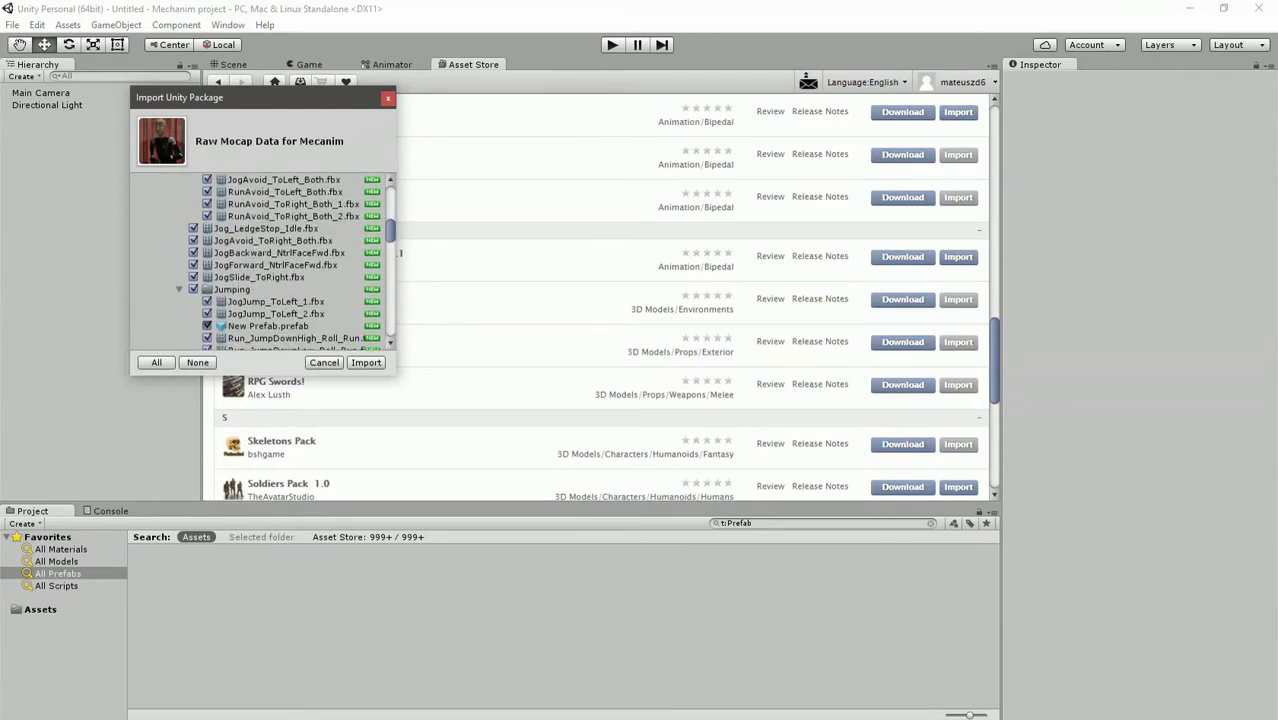
pyautogui.scroll(-10, 285, 260)
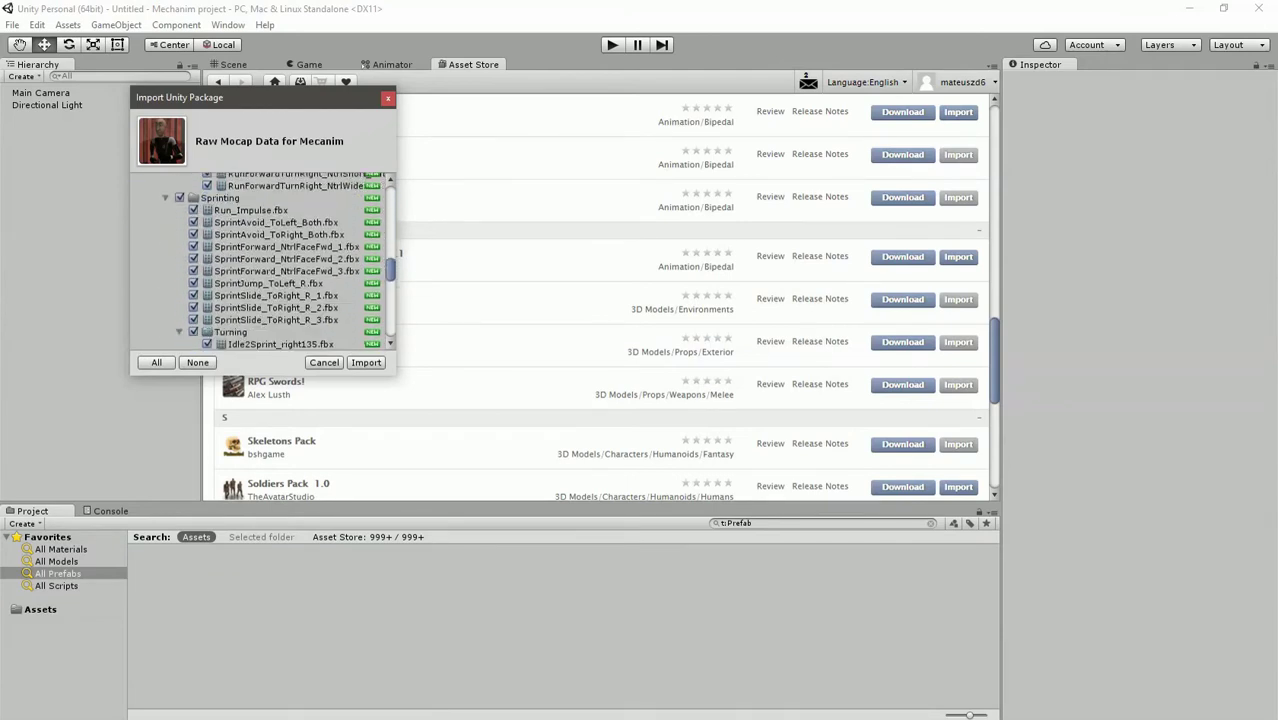
pyautogui.scroll(-10, 285, 260)
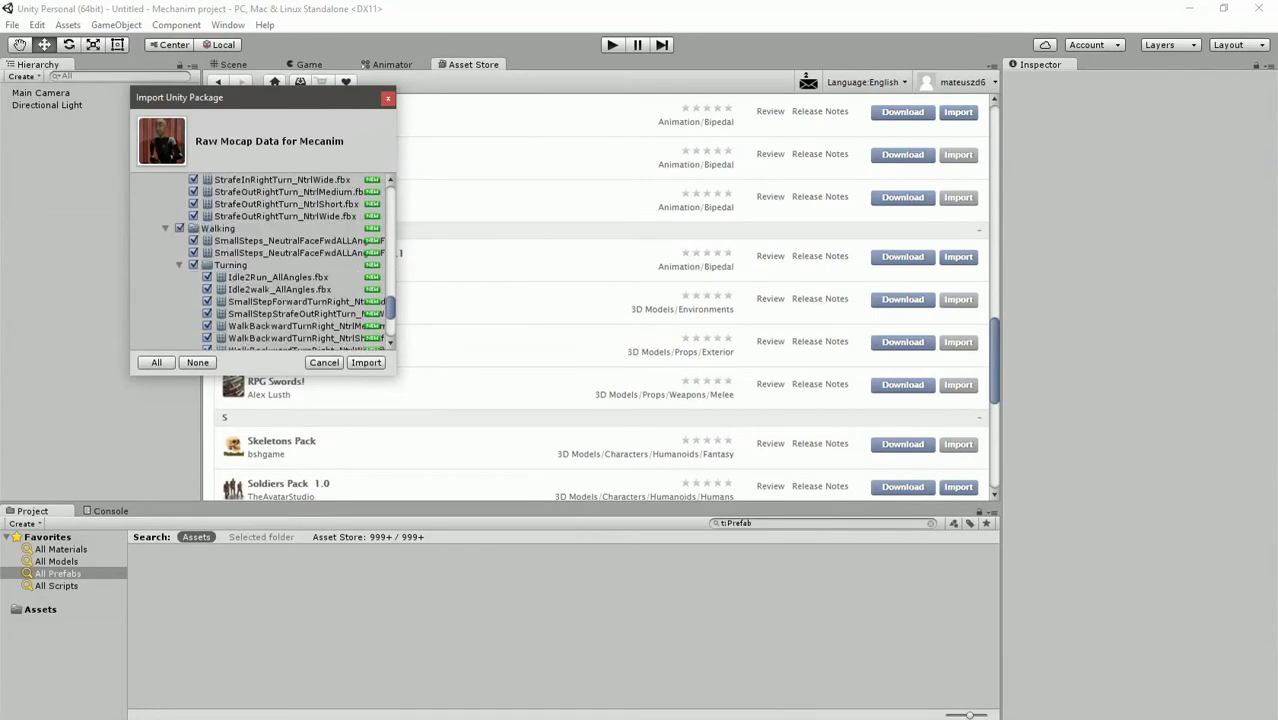
pyautogui.scroll(-5, 285, 260)
pyautogui.click(368, 362)
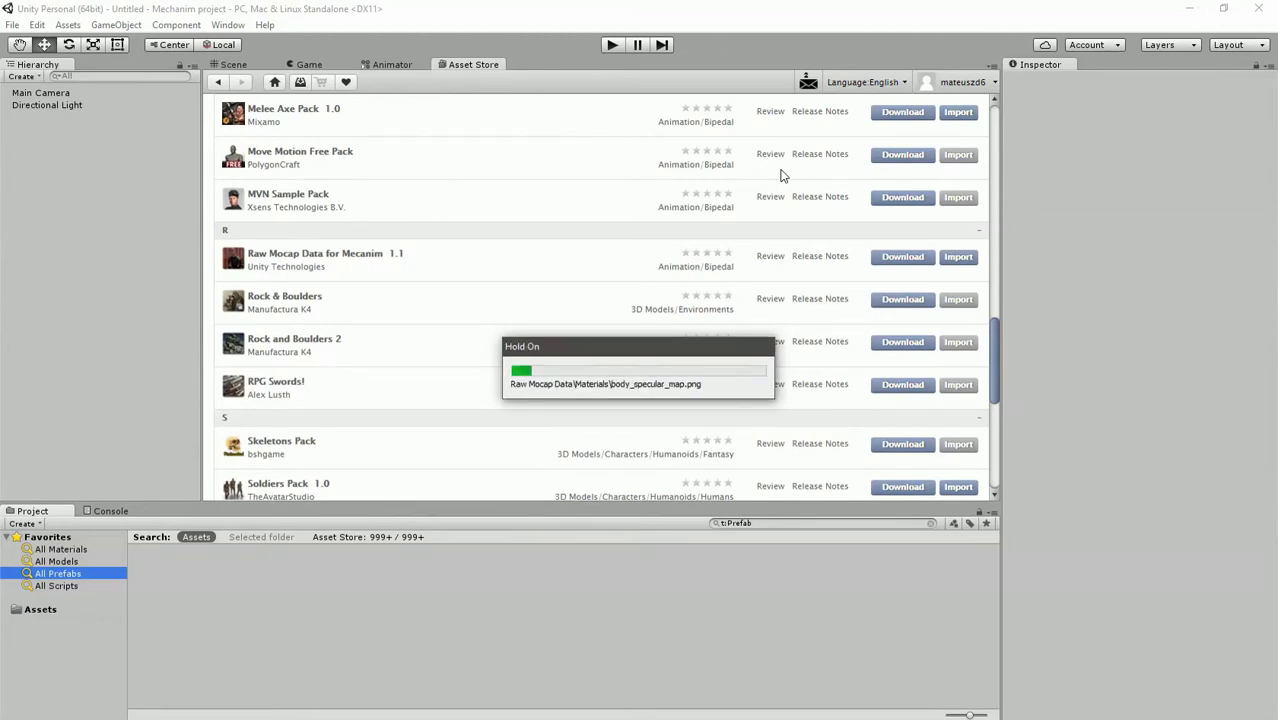
# Start importing The Blacksmith: Characters from the downloaded assets and exclude its Animation folder
pyautogui.scroll(8, 601, 297)
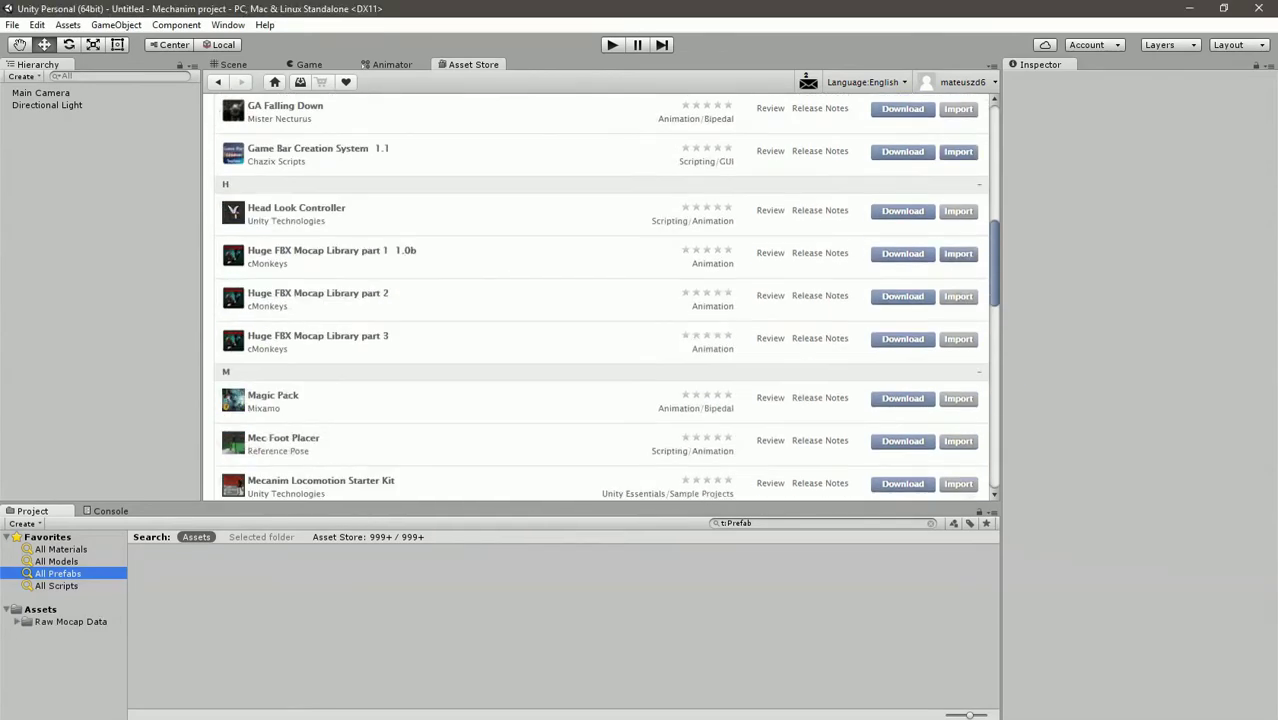
pyautogui.scroll(5, 268, 245)
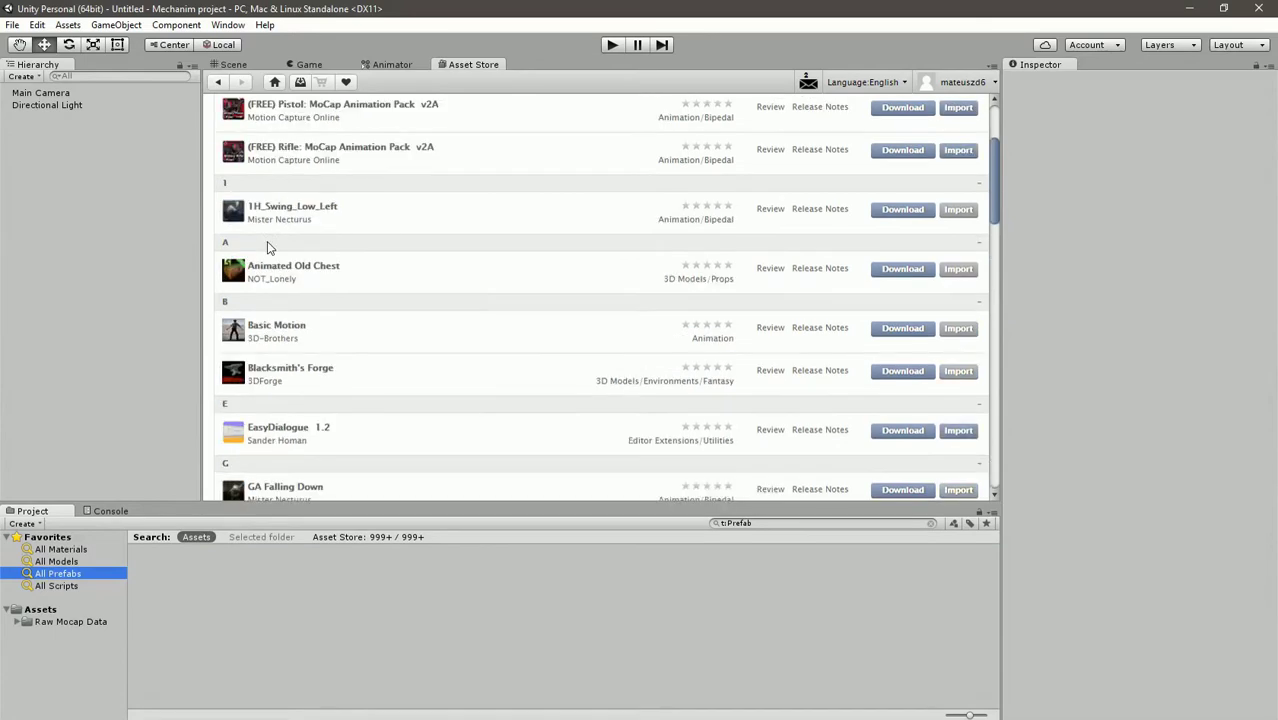
pyautogui.scroll(-3, 300, 250)
pyautogui.scroll(-15, 347, 250)
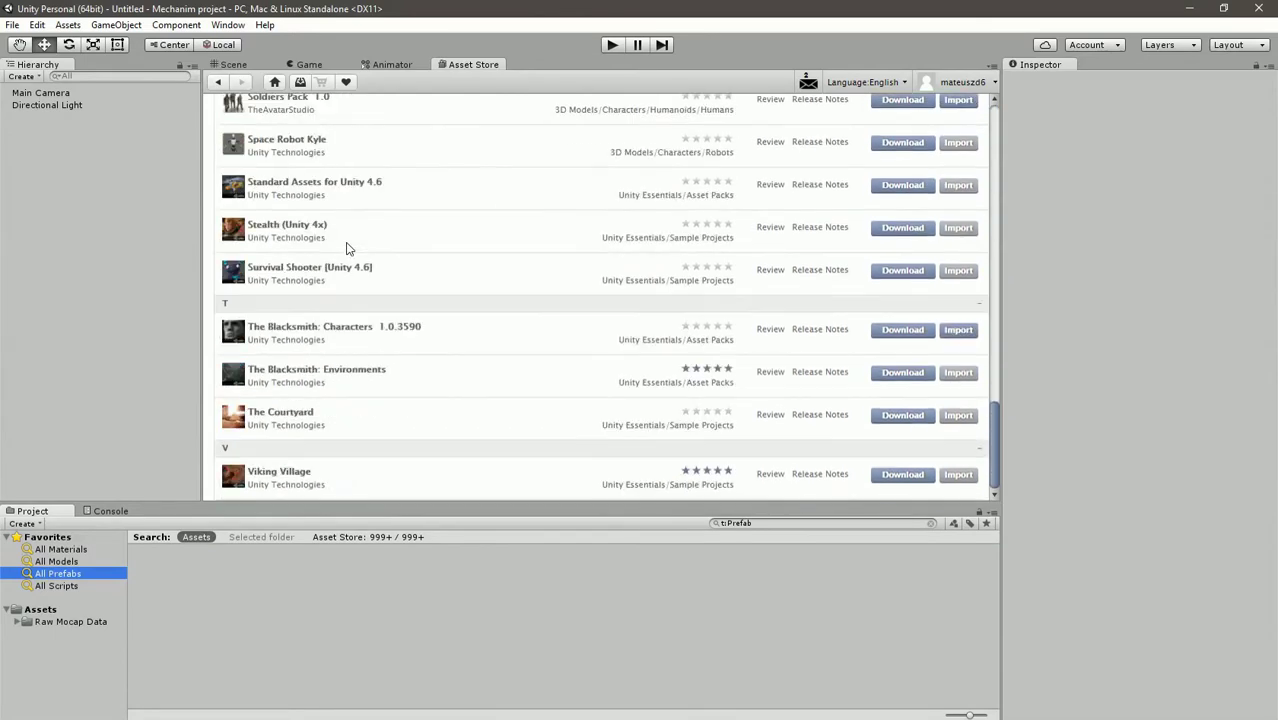
pyautogui.click(960, 331)
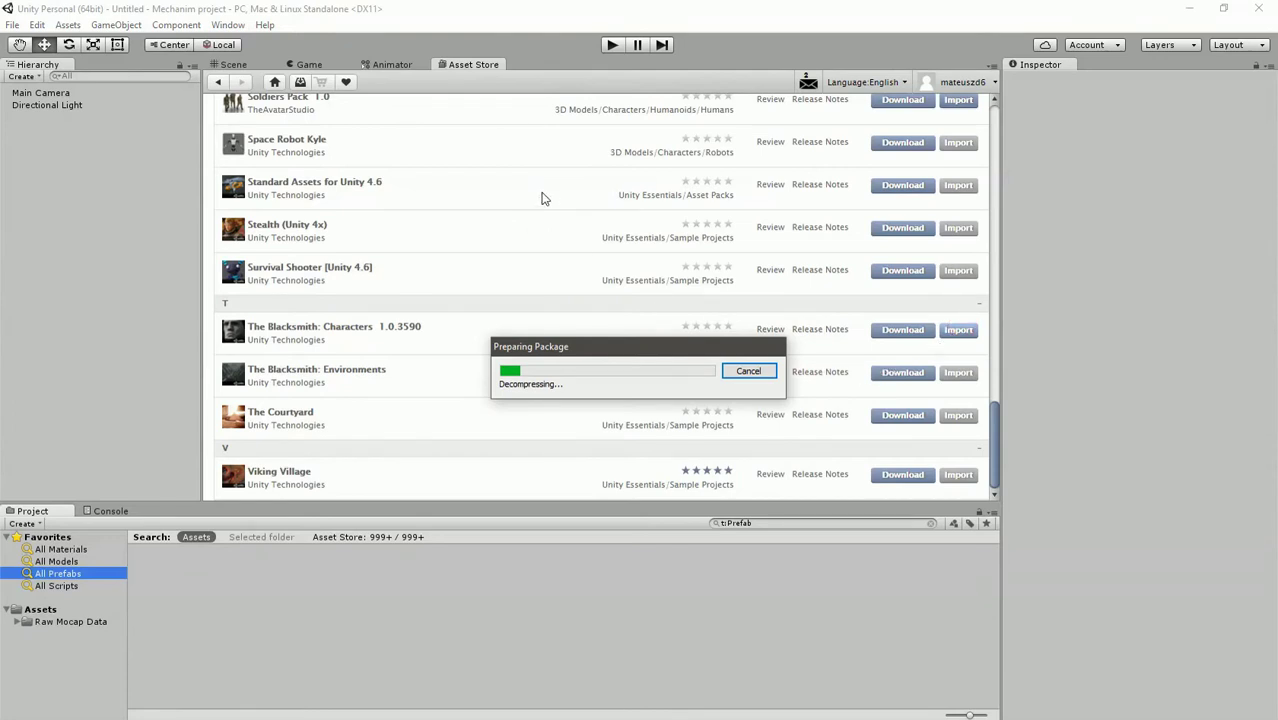
pyautogui.click(152, 179)
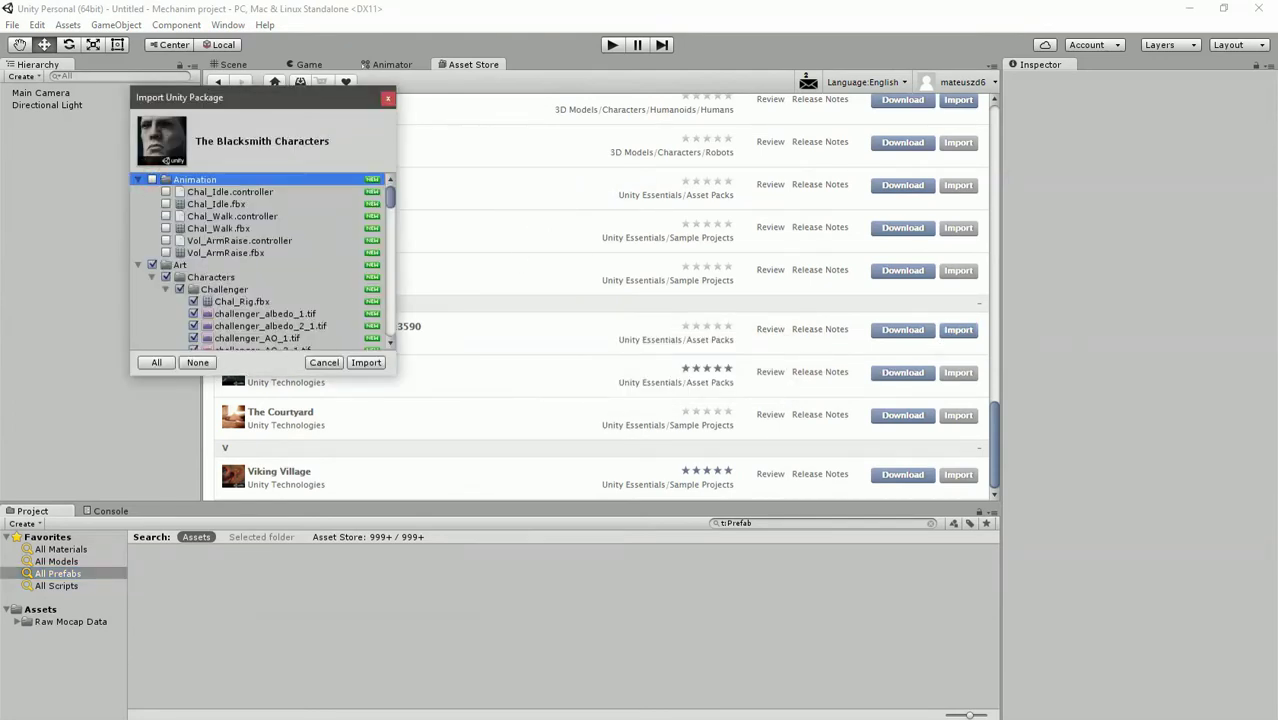
# Exclude the Challenger character's Materials folder and the Materials subfolder of its Sword folder from the import
pyautogui.scroll(-3, 260, 262)
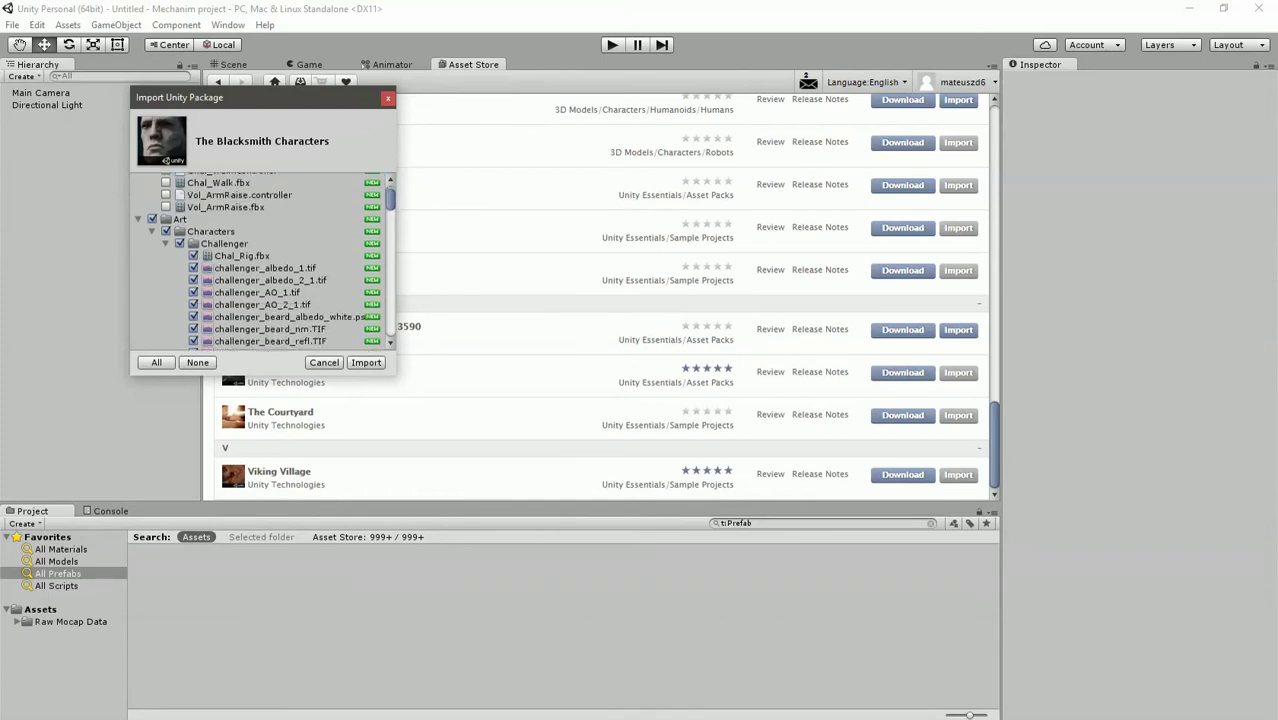
pyautogui.scroll(1, 260, 262)
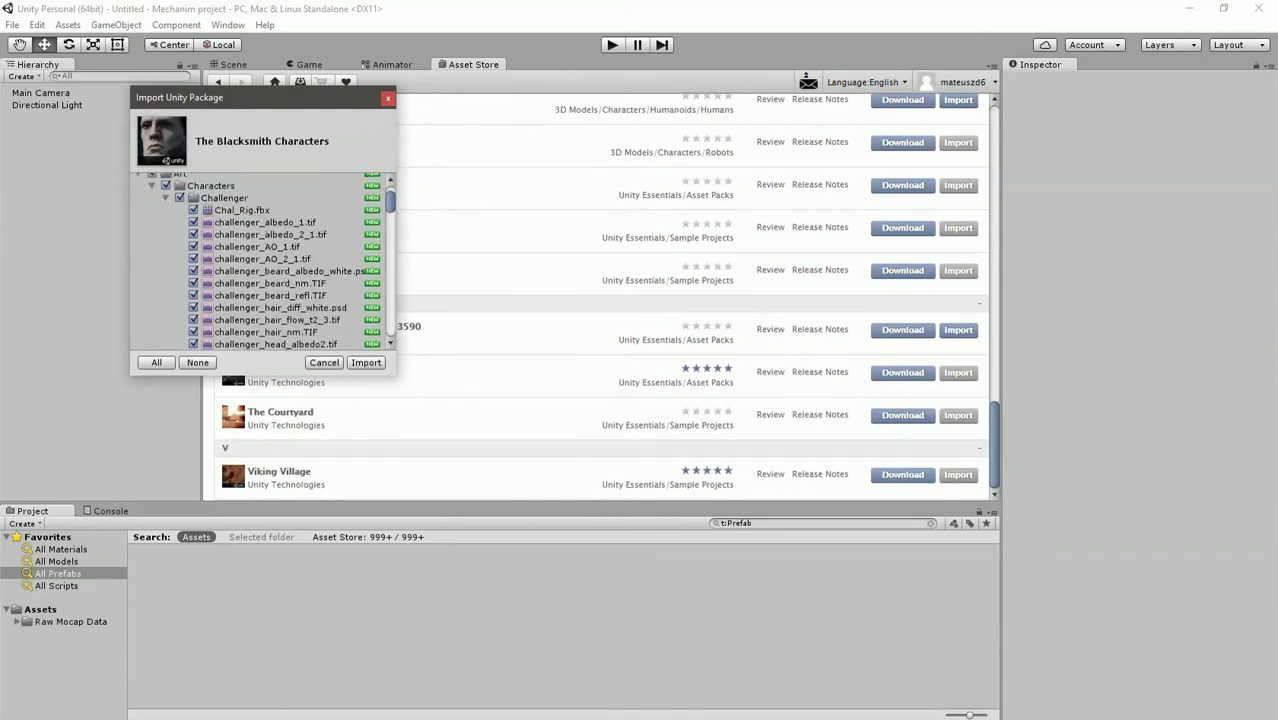
pyautogui.scroll(-4, 260, 262)
pyautogui.scroll(4, 260, 262)
pyautogui.scroll(-6, 260, 262)
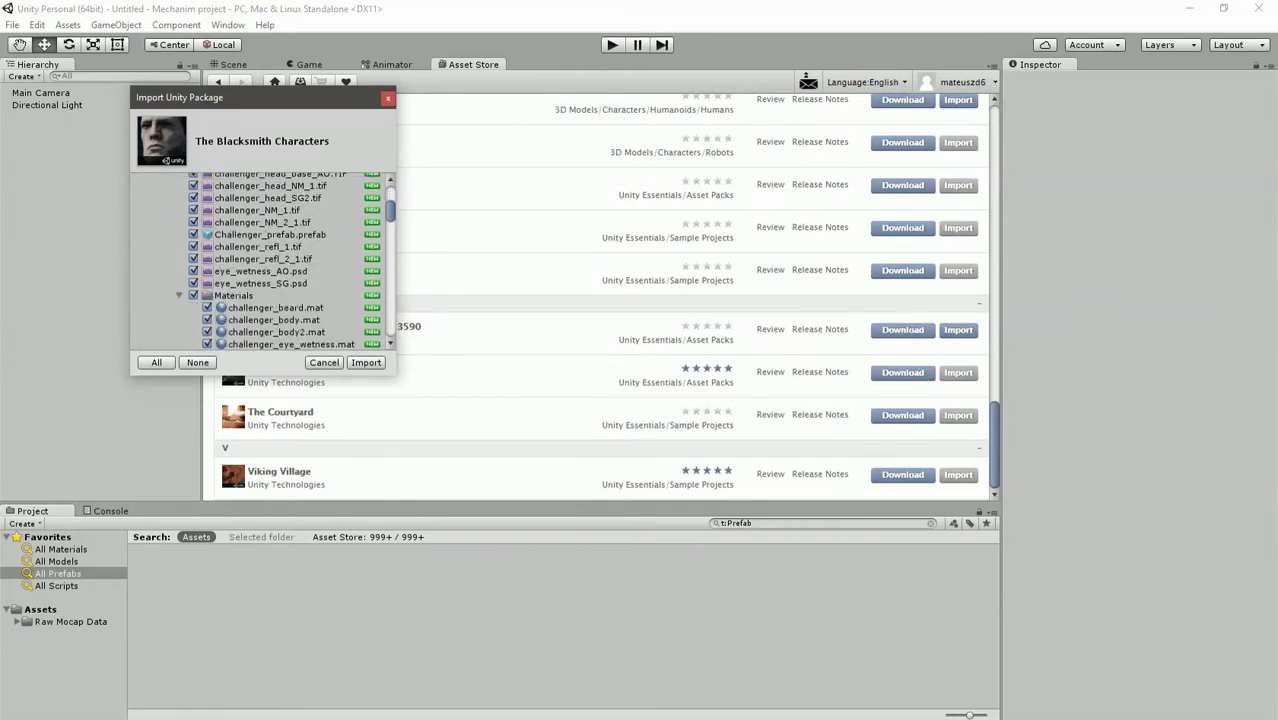
pyautogui.scroll(-3, 265, 262)
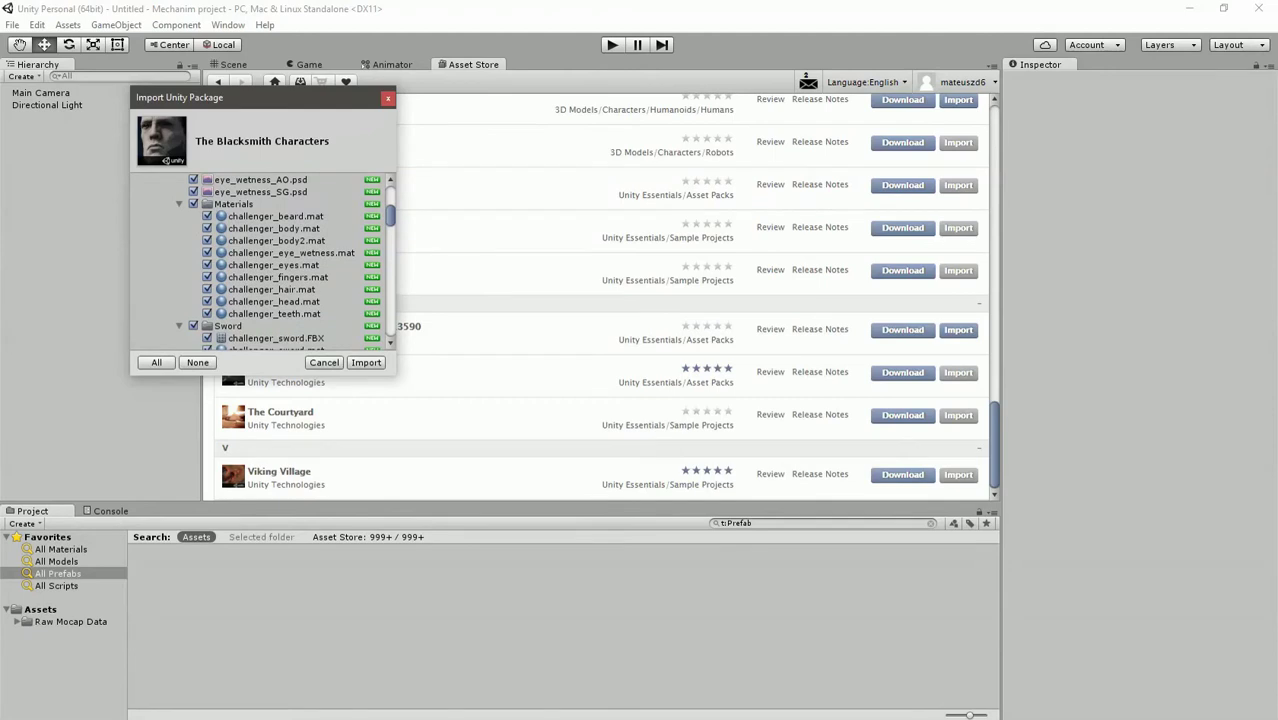
pyautogui.click(193, 204)
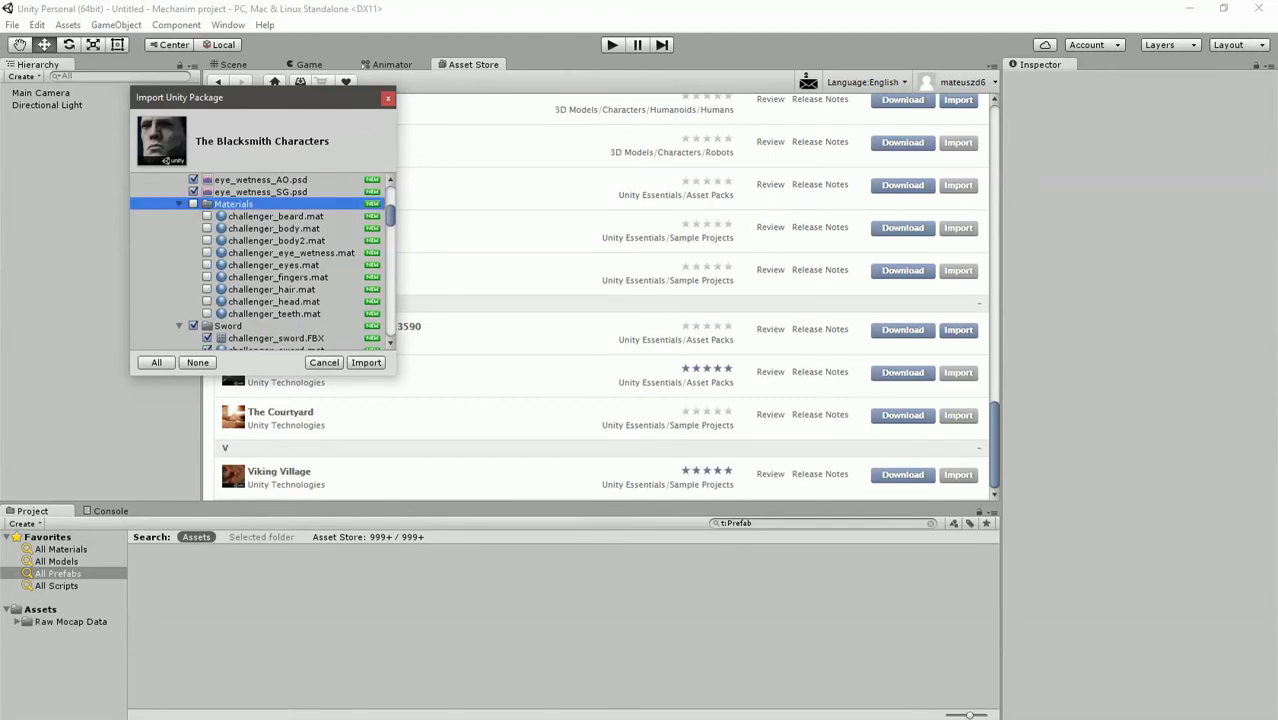
pyautogui.scroll(-5, 263, 262)
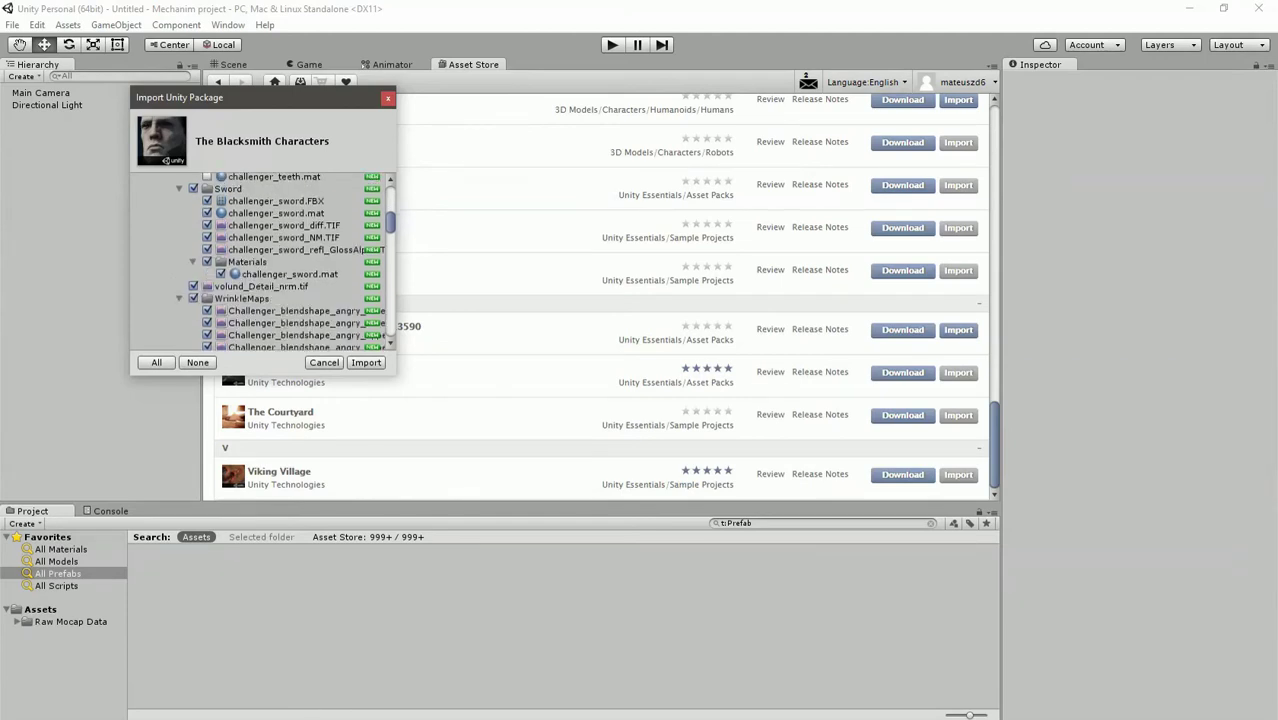
pyautogui.click(207, 262)
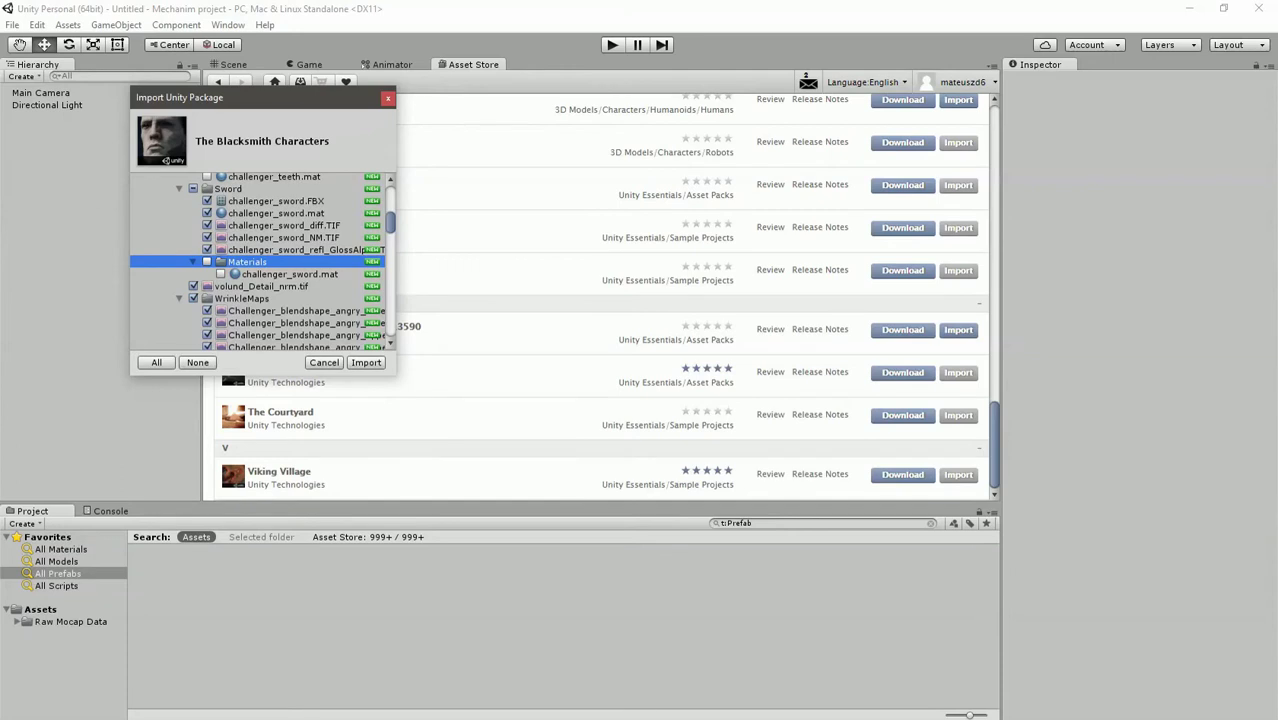
# Exclude volund_Detail_nrm.tif, the Challenger's WrinkleMaps folder and the whole Volund character folder from the import
pyautogui.click(194, 286)
pyautogui.click(196, 308)
pyautogui.click(194, 298)
pyautogui.scroll(-4, 194, 298)
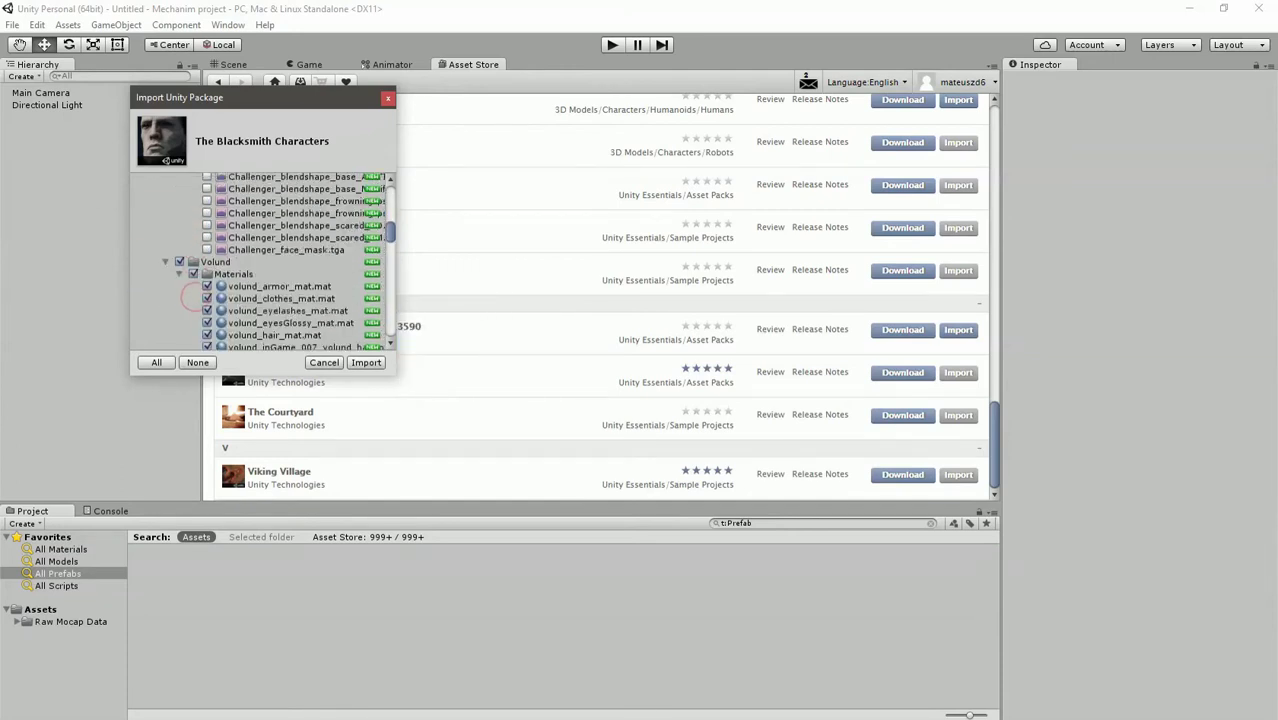
pyautogui.click(179, 261)
pyautogui.scroll(-10, 180, 262)
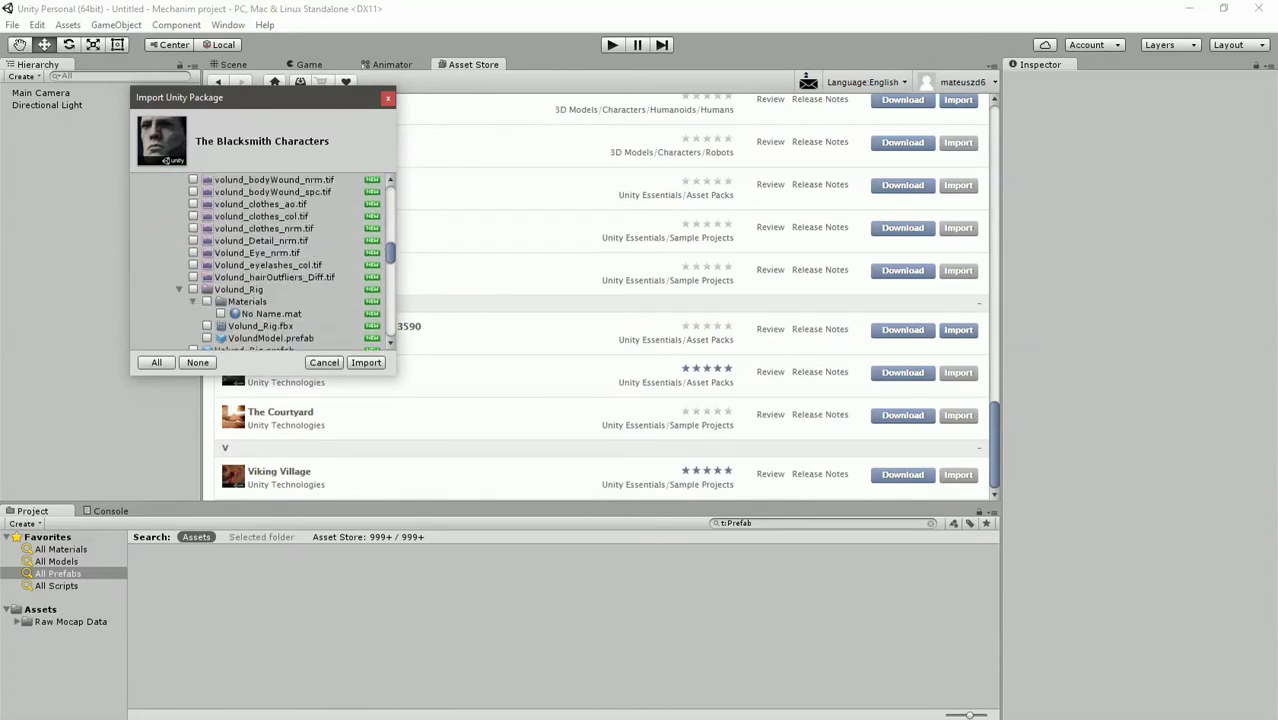
# Exclude the remaining non-character items of the Art folder, including mid_grey.tif, Props, Softbox_01.FBX, softbox_01.tif and Terrain
pyautogui.scroll(-6, 180, 262)
pyautogui.scroll(2, 180, 262)
pyautogui.click(167, 263)
pyautogui.click(166, 277)
pyautogui.click(166, 289)
pyautogui.click(166, 301)
pyautogui.scroll(-3, 166, 301)
pyautogui.click(166, 246)
pyautogui.click(166, 258)
pyautogui.scroll(-1, 166, 257)
pyautogui.click(166, 262)
pyautogui.click(166, 274)
pyautogui.click(166, 286)
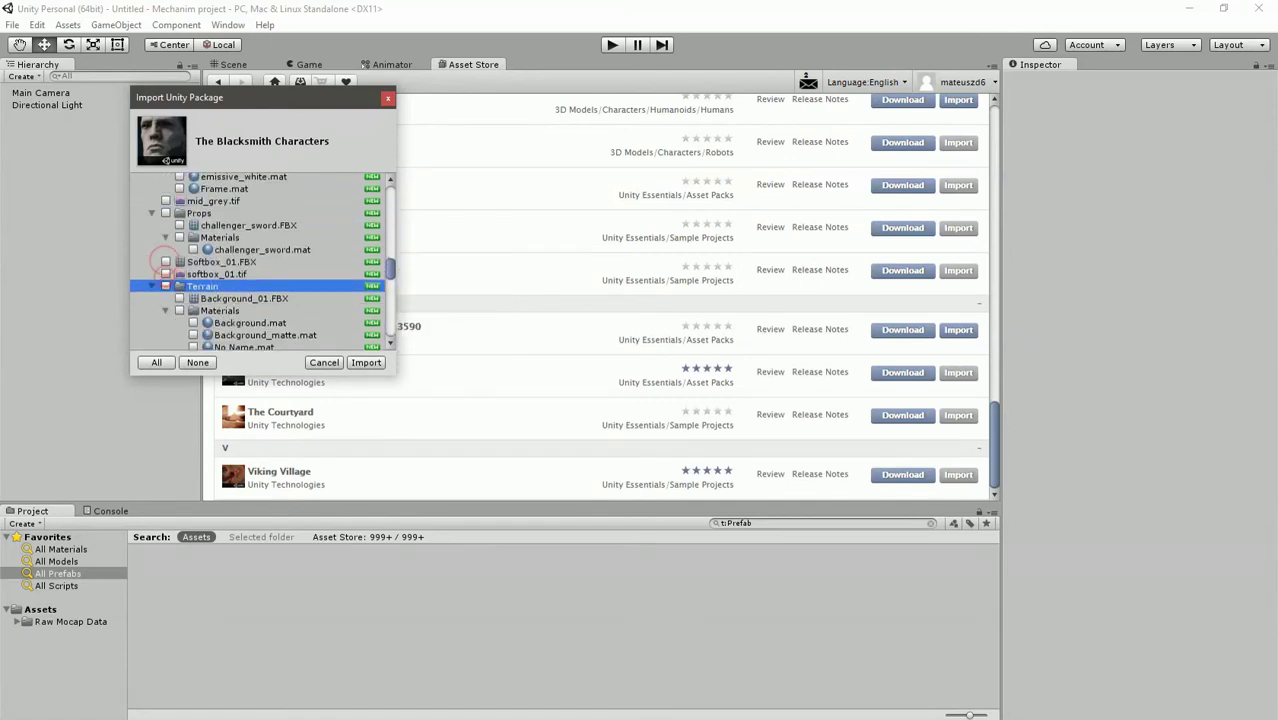
pyautogui.scroll(-4, 166, 274)
pyautogui.scroll(1, 166, 274)
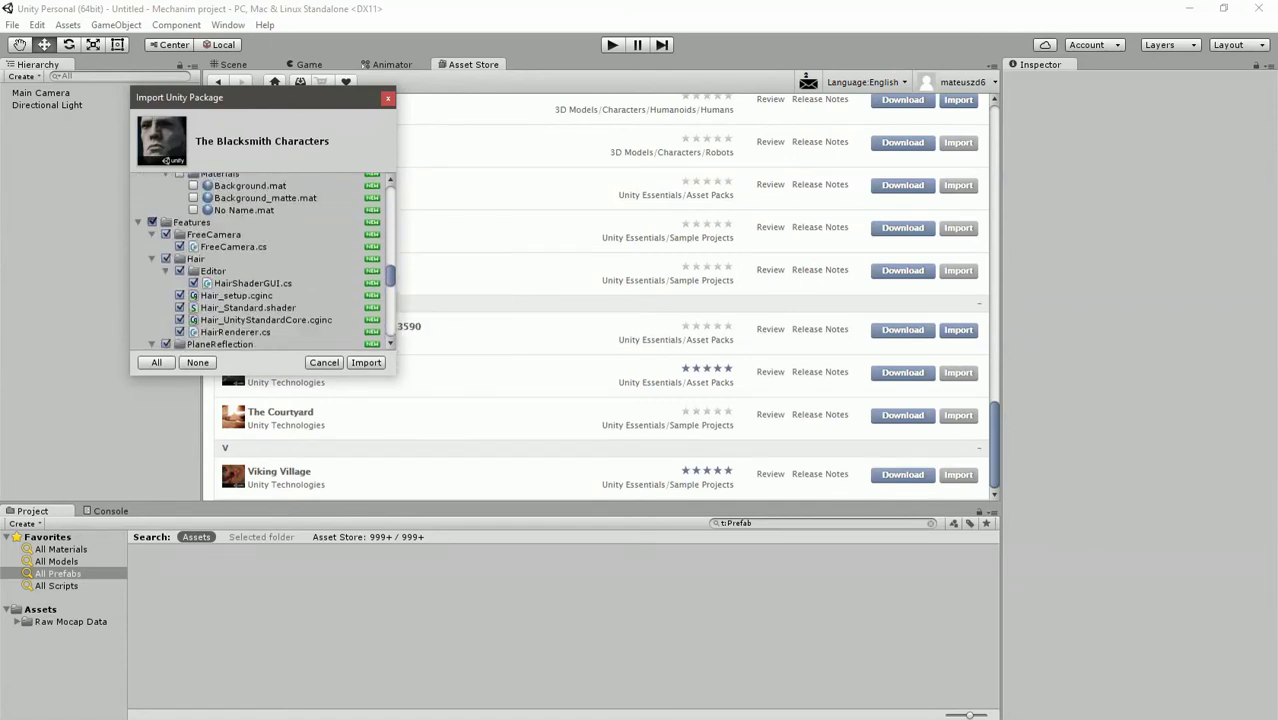
# Exclude the Features, Scenes, Standard Assets and Textures folders, and import the remaining items of The Blacksmith Characters package
pyautogui.click(152, 222)
pyautogui.scroll(-9, 152, 222)
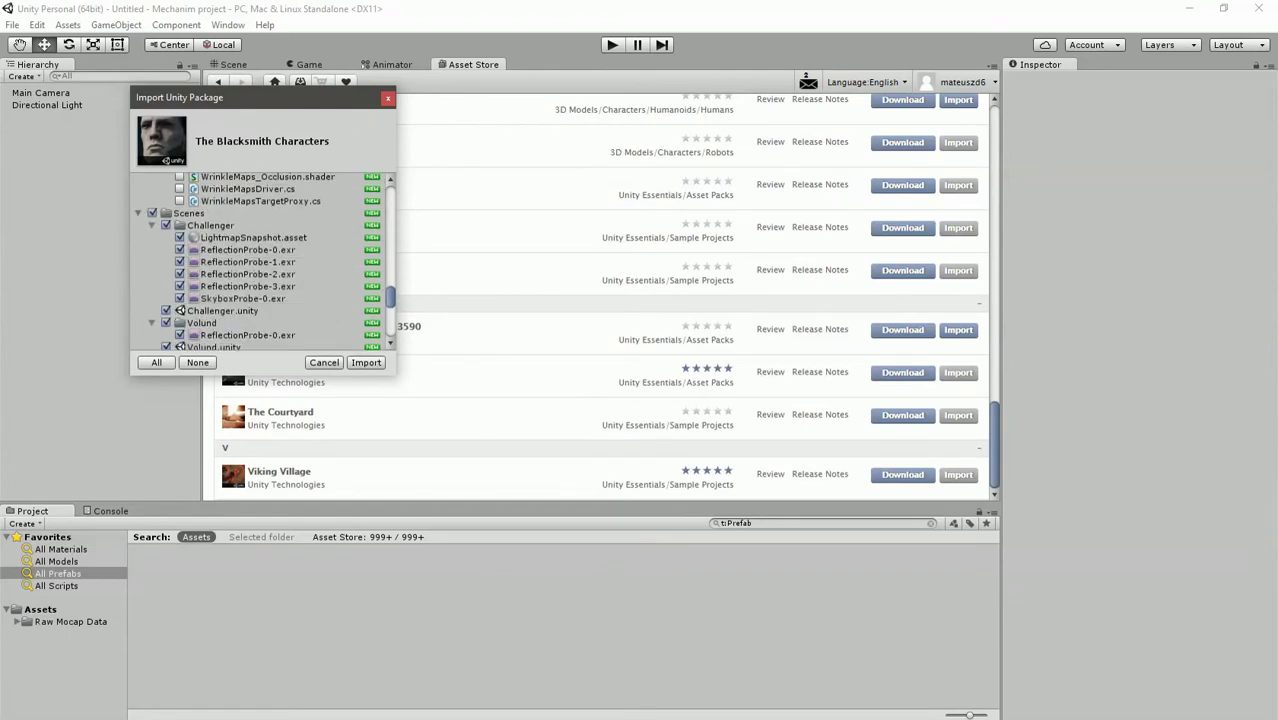
pyautogui.click(152, 212)
pyautogui.scroll(-5, 153, 211)
pyautogui.scroll(3, 153, 211)
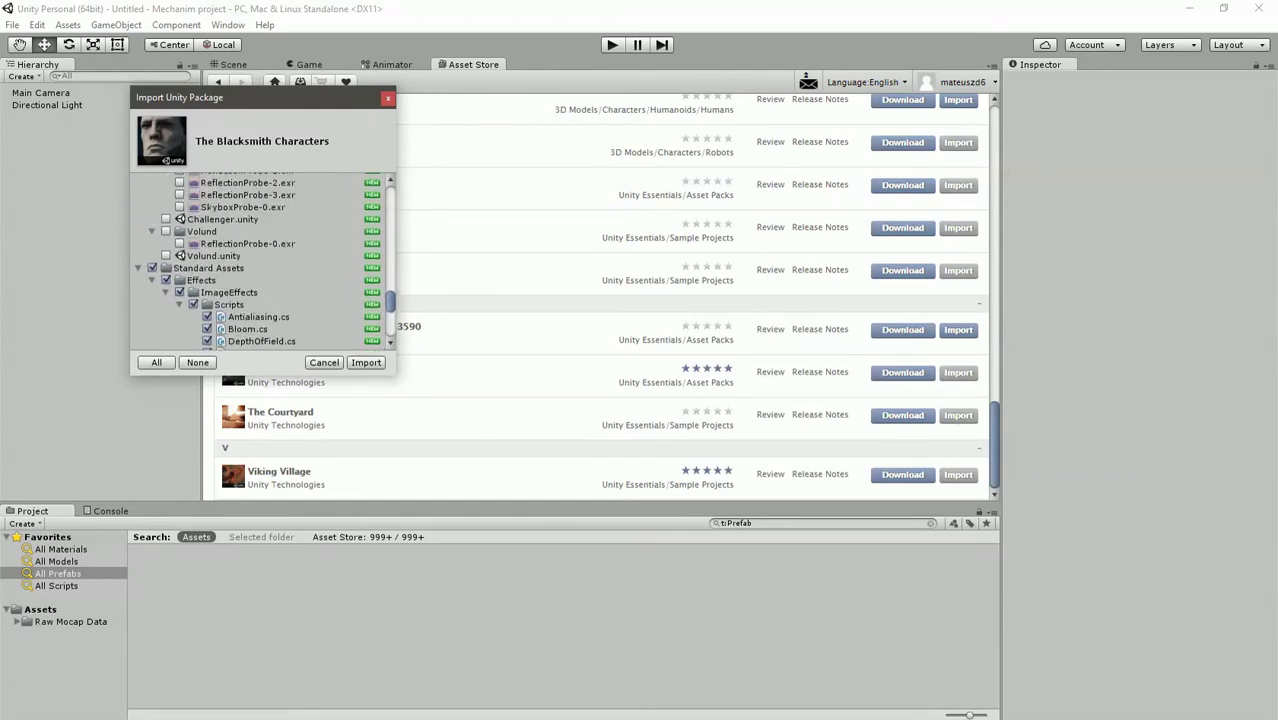
pyautogui.click(152, 268)
pyautogui.scroll(-8, 151, 262)
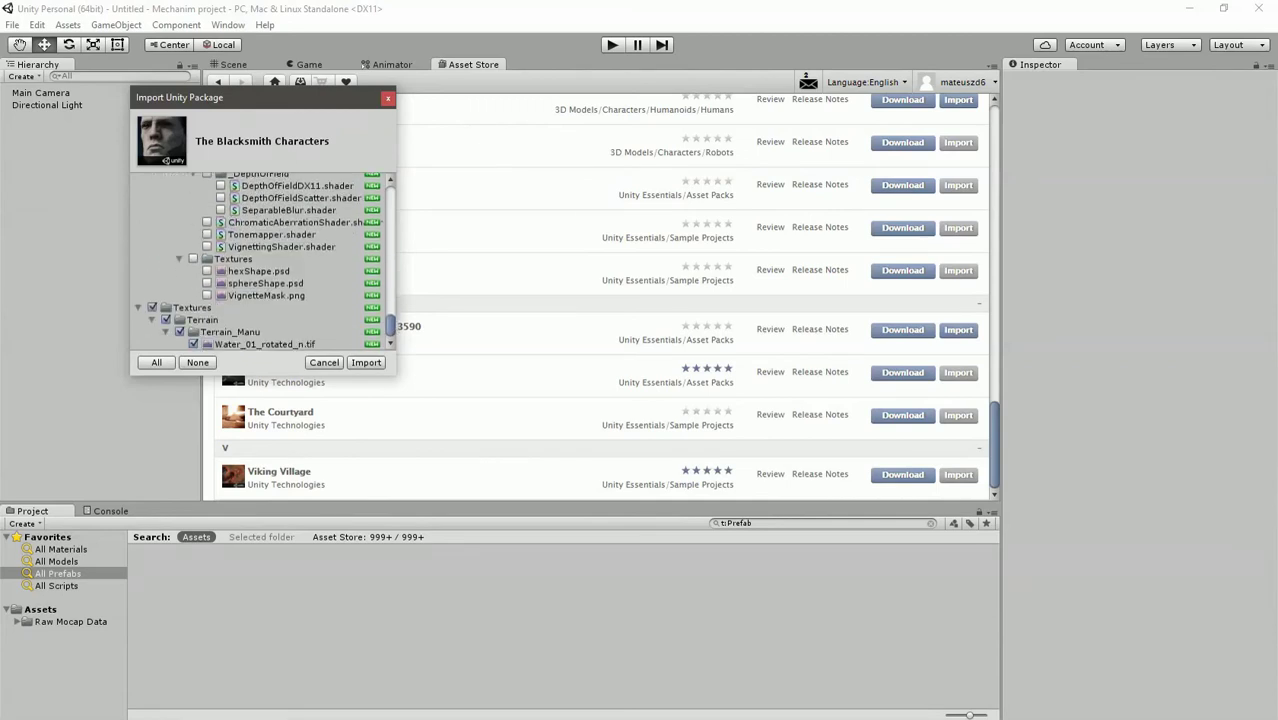
pyautogui.click(152, 307)
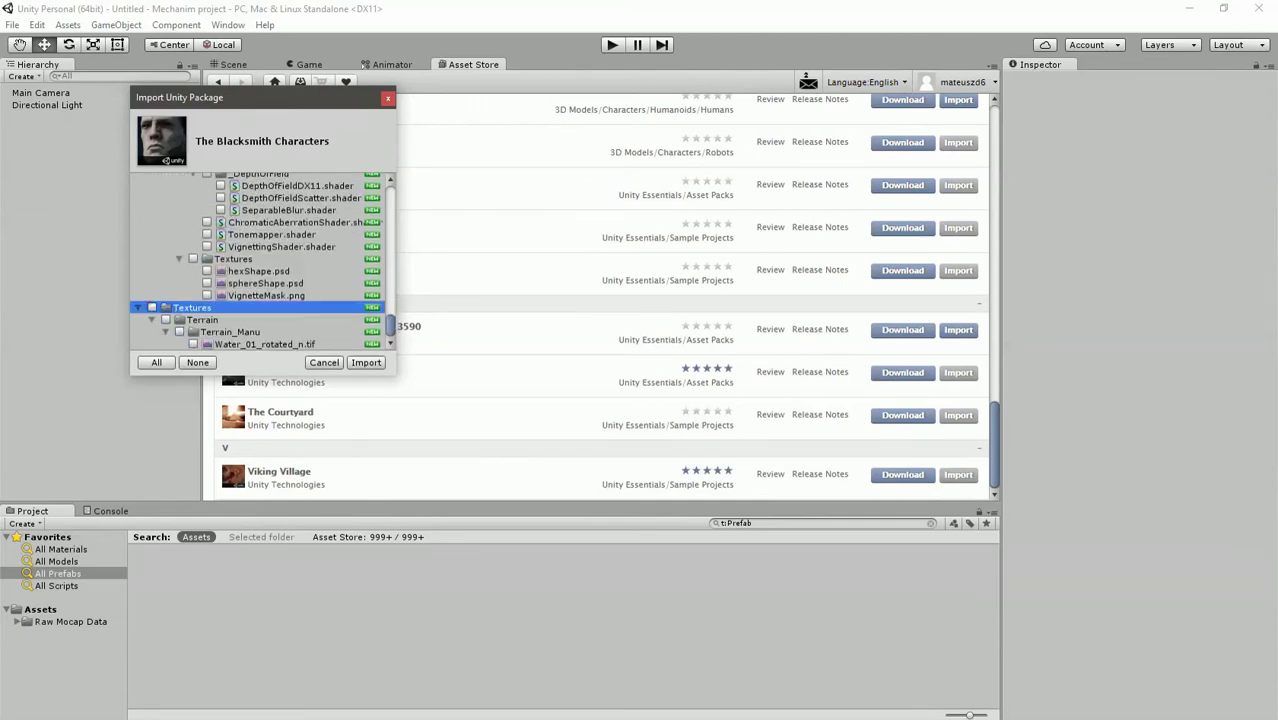
pyautogui.click(368, 364)
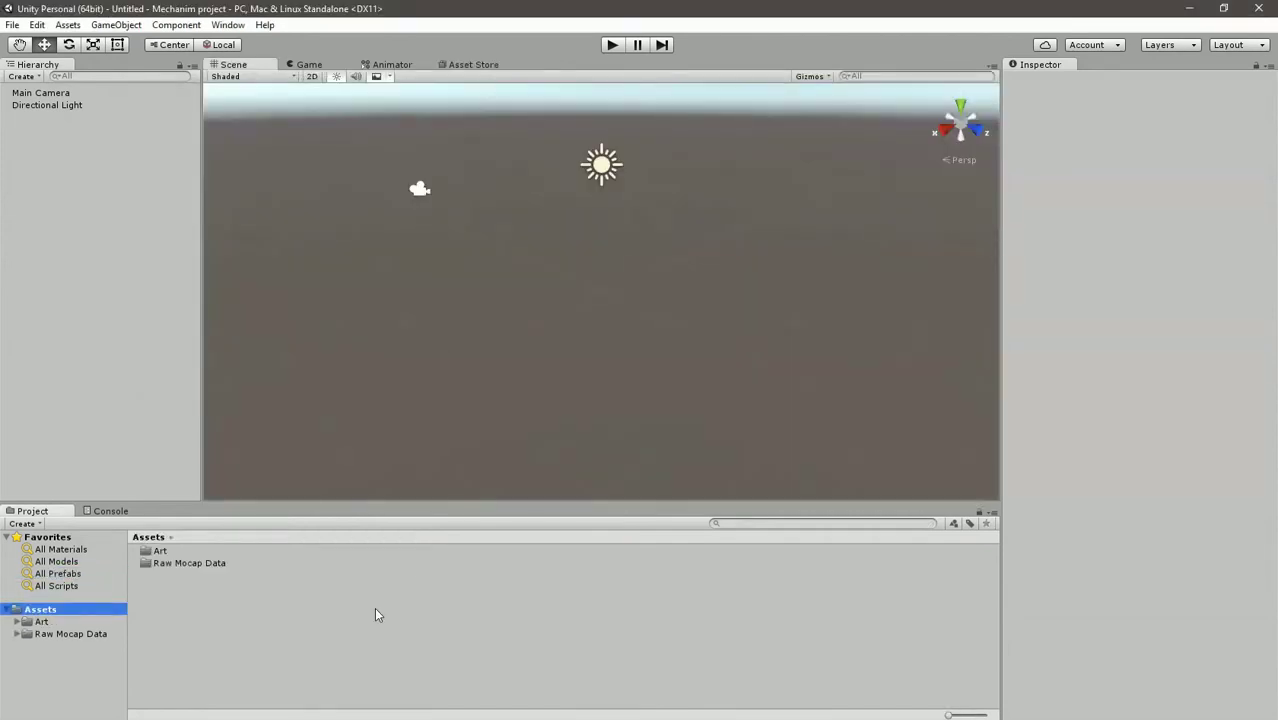
# Create a folder named Textrues in Assets
pyautogui.rightClick(230, 601)
pyautogui.moveTo(325, 322)
pyautogui.click(460, 321)
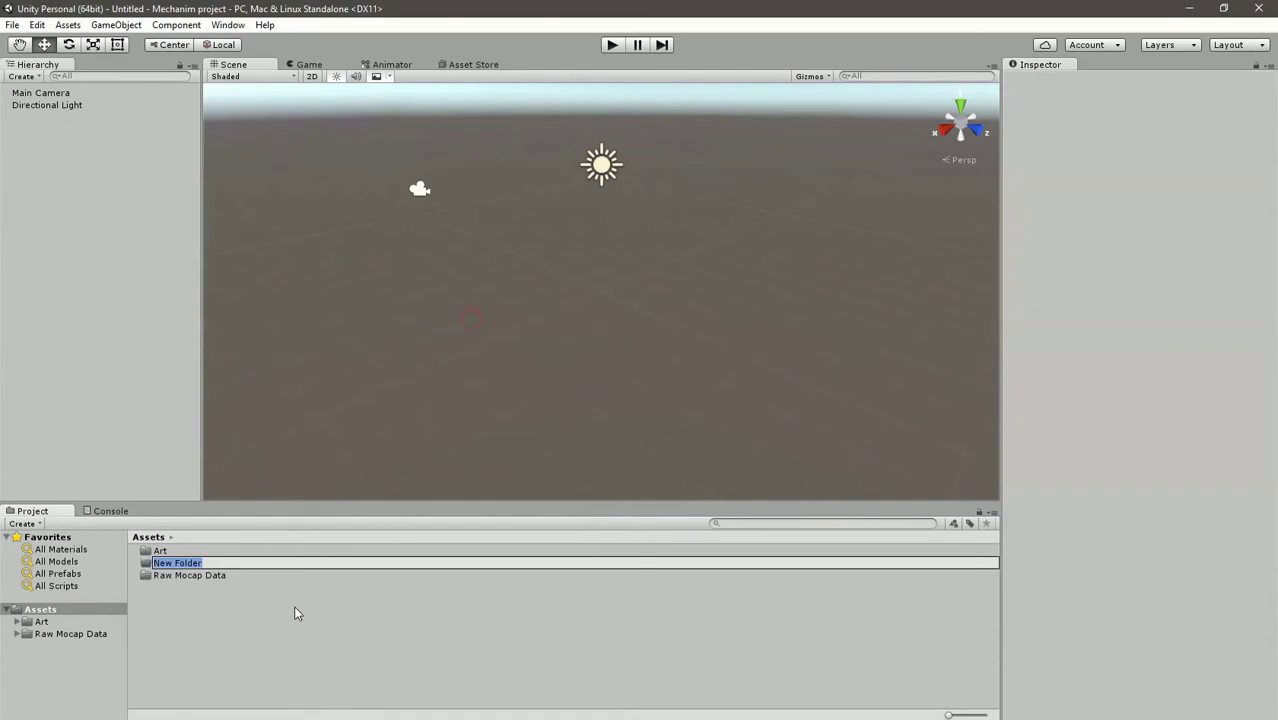
pyautogui.write('Text')
pyautogui.write('rues')
pyautogui.press('Return')
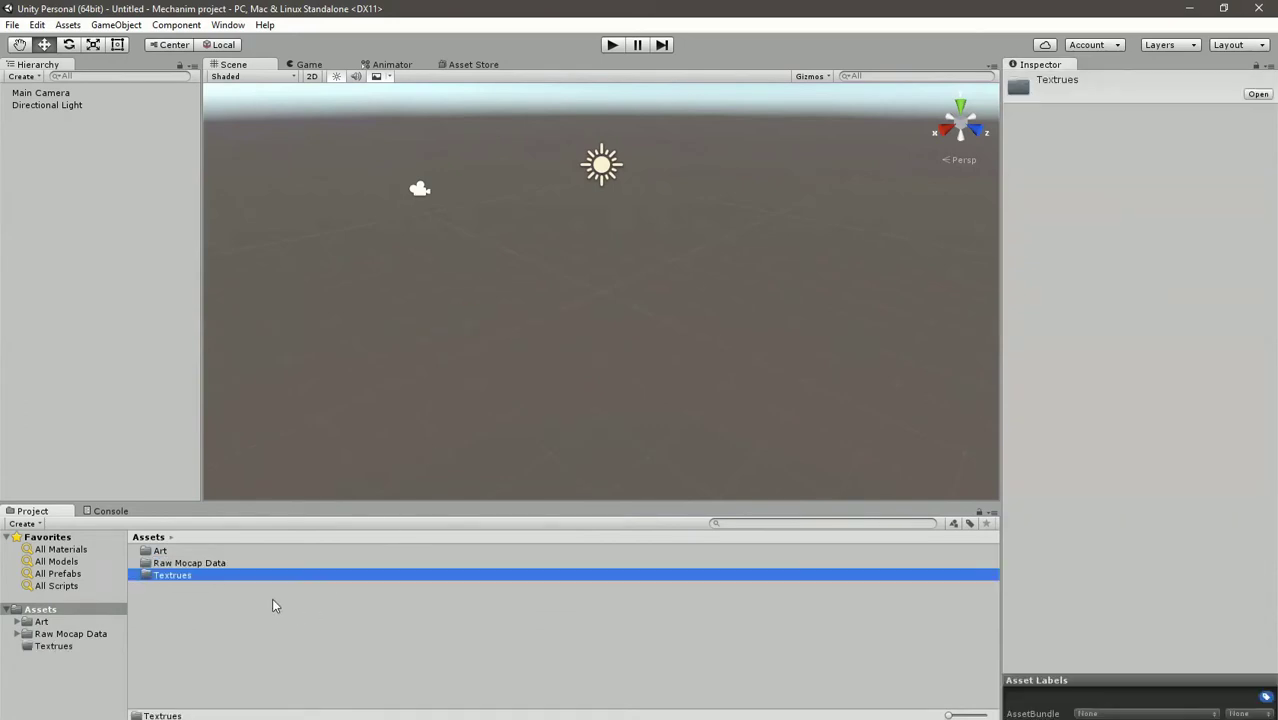
# Create a folder named Prefabs in Assets
pyautogui.rightClick(272, 598)
pyautogui.click(343, 320)
pyautogui.click(540, 322)
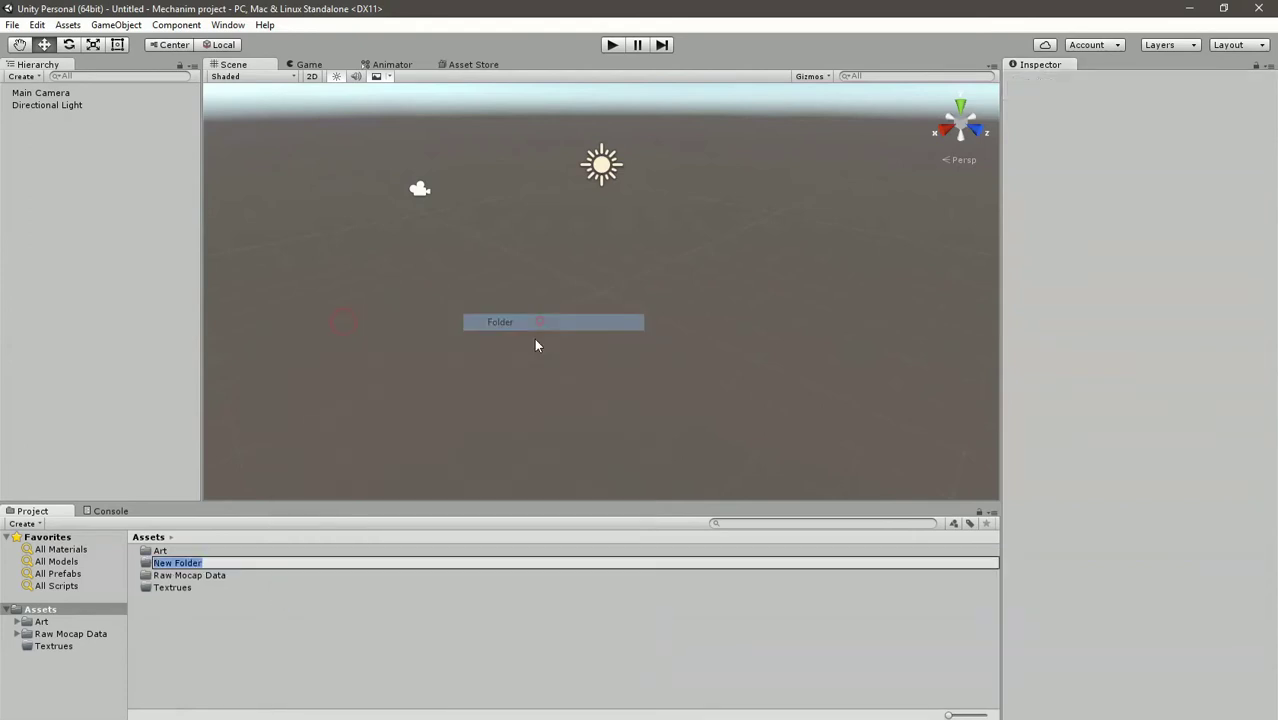
pyautogui.write('Prefabs')
pyautogui.press('Return')
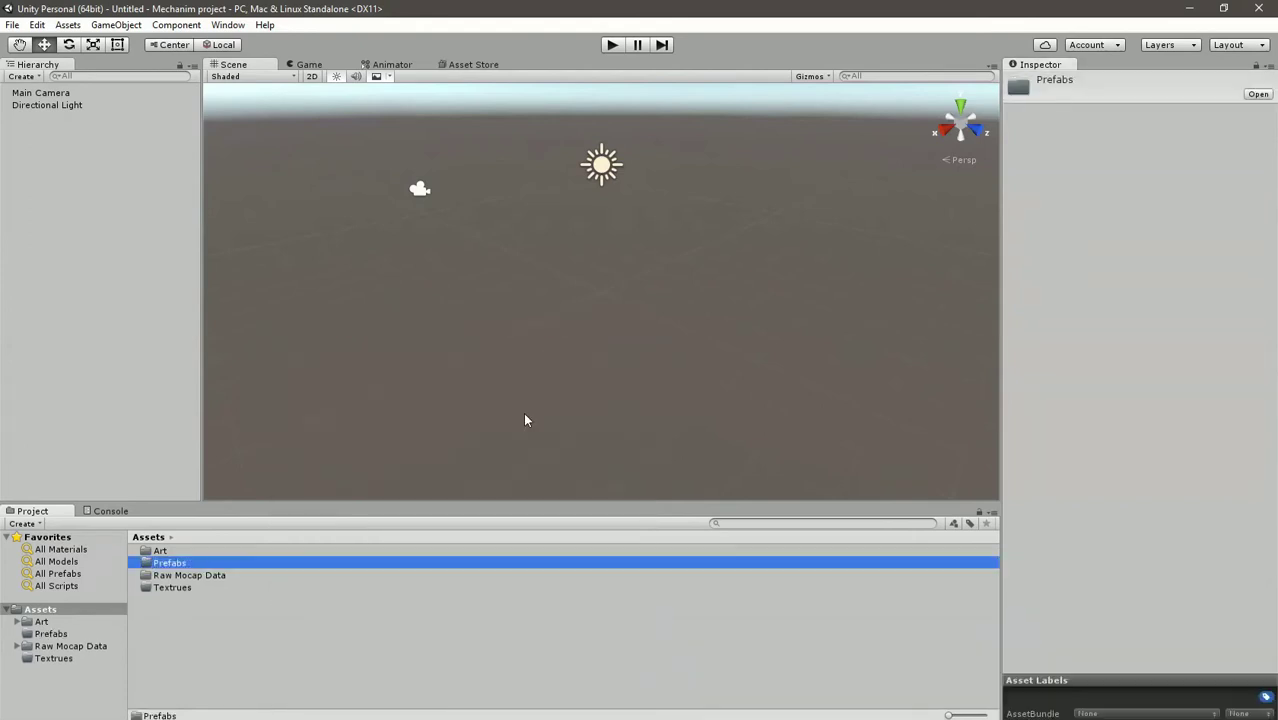
# Create a folder named Models in Assets
pyautogui.rightClick(230, 576)
pyautogui.rightClick(221, 600)
pyautogui.moveTo(288, 326)
pyautogui.click(424, 322)
pyautogui.write('Models')
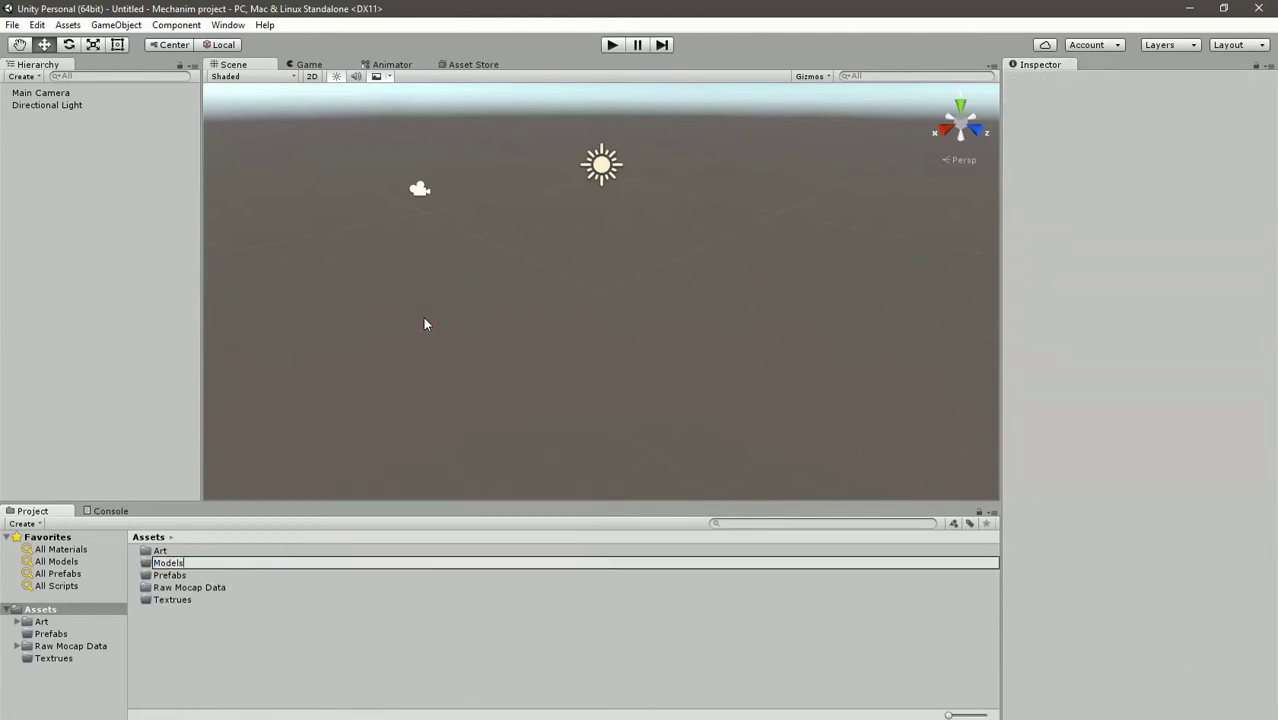
pyautogui.press('Return')
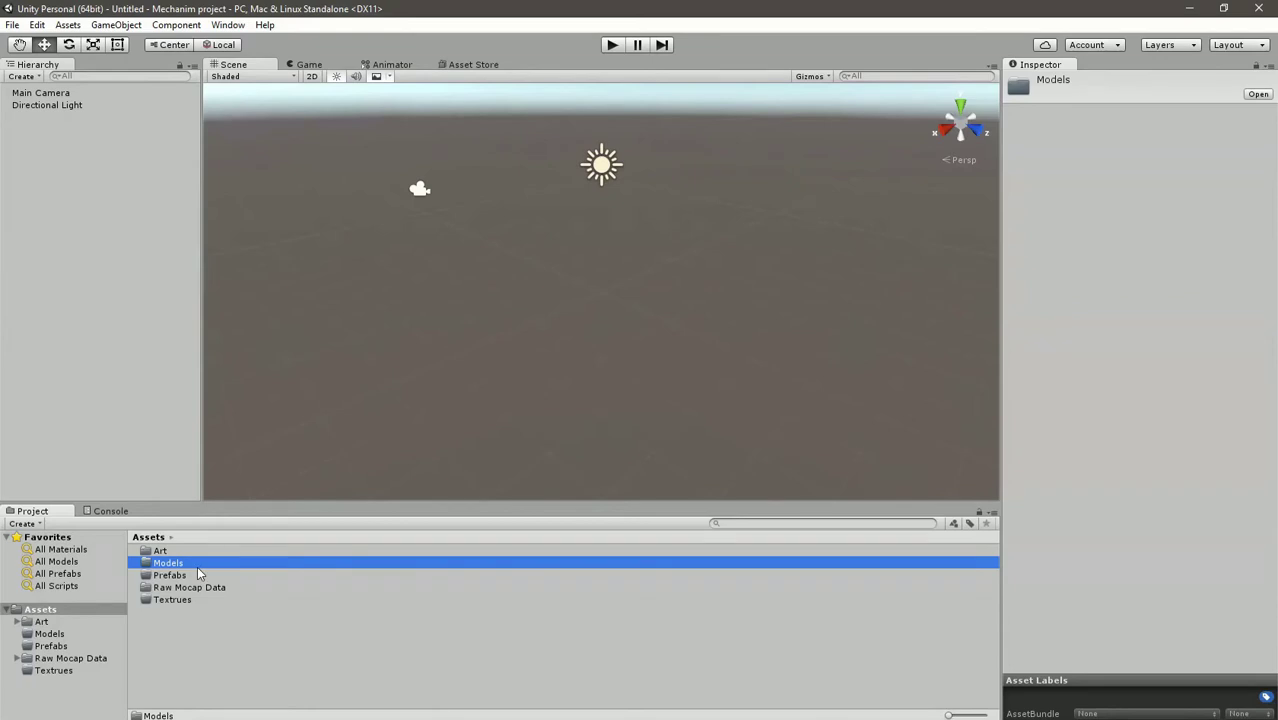
# Move the block of Challenger textures from challenger_albedo_1 down to the one above Challenger_prefab into the Textrues folder
pyautogui.doubleClick(160, 550)
pyautogui.doubleClick(171, 549)
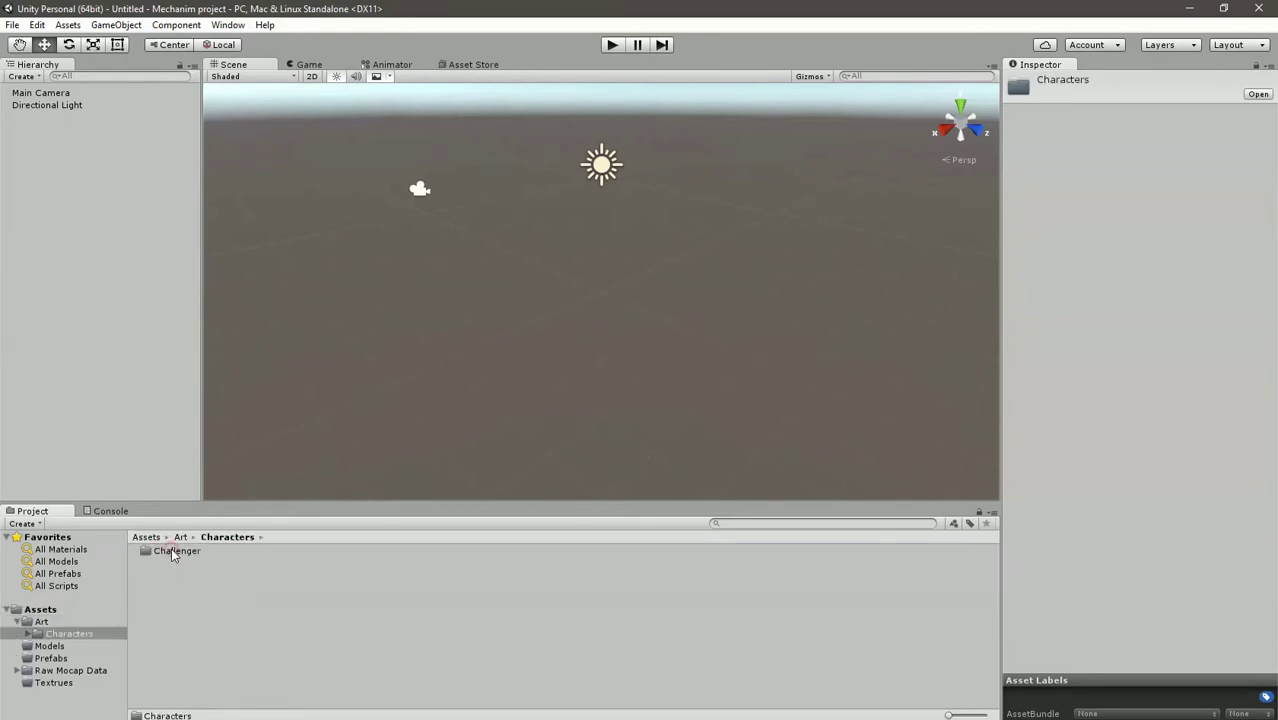
pyautogui.doubleClick(171, 551)
pyautogui.scroll(-2, 214, 594)
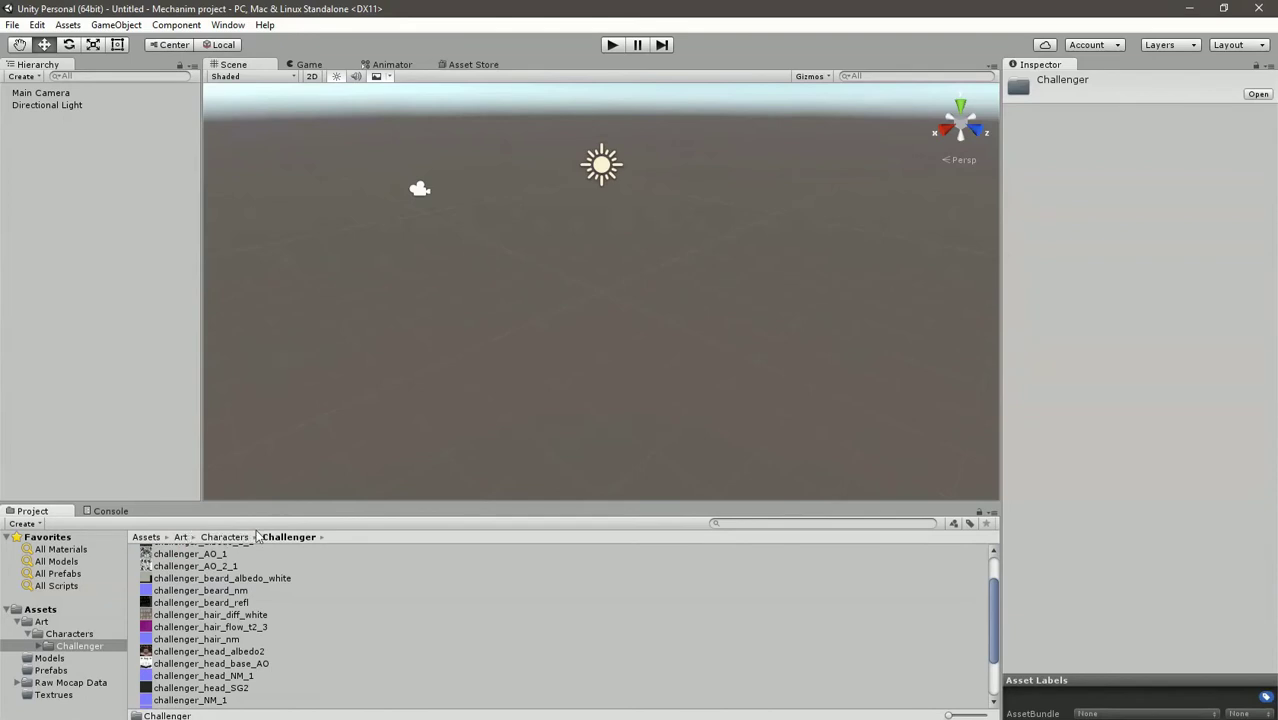
pyautogui.scroll(-2, 255, 577)
pyautogui.click(198, 648)
pyautogui.scroll(4, 218, 622)
pyautogui.keyDown('shift'); pyautogui.click(198, 577); pyautogui.keyUp('shift')
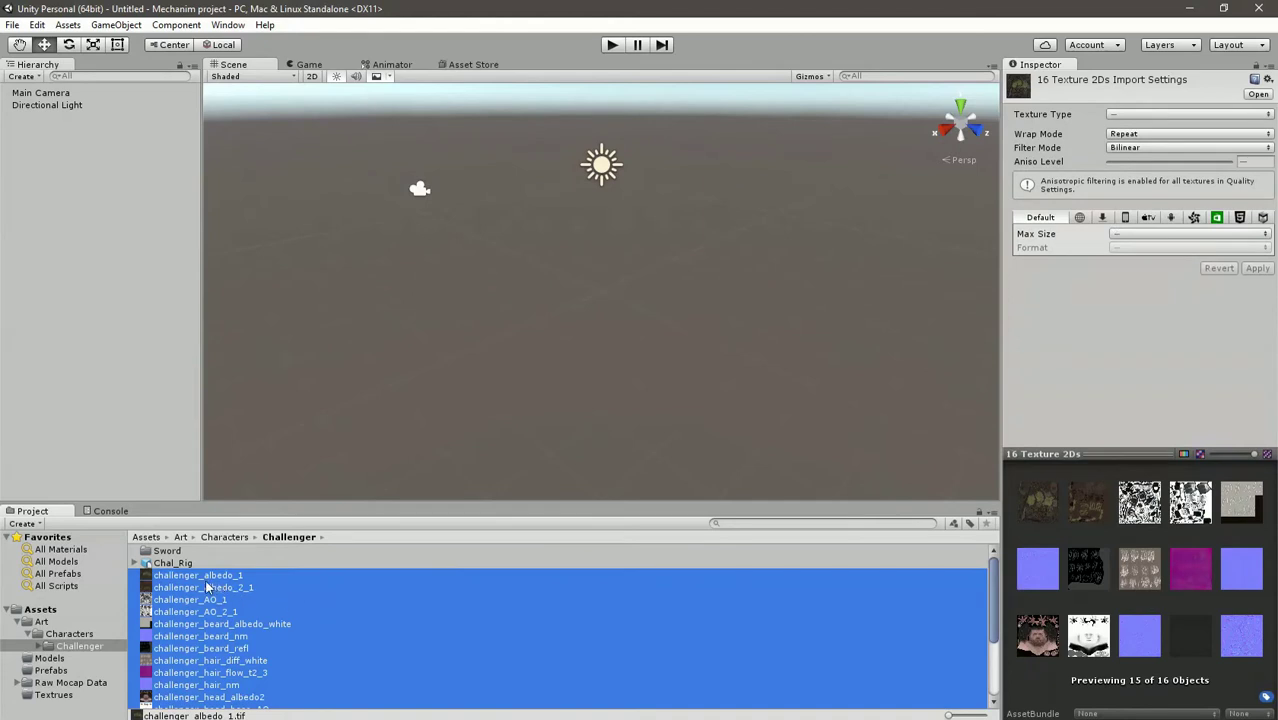
pyautogui.moveTo(158, 600); pyautogui.dragTo(52, 697)
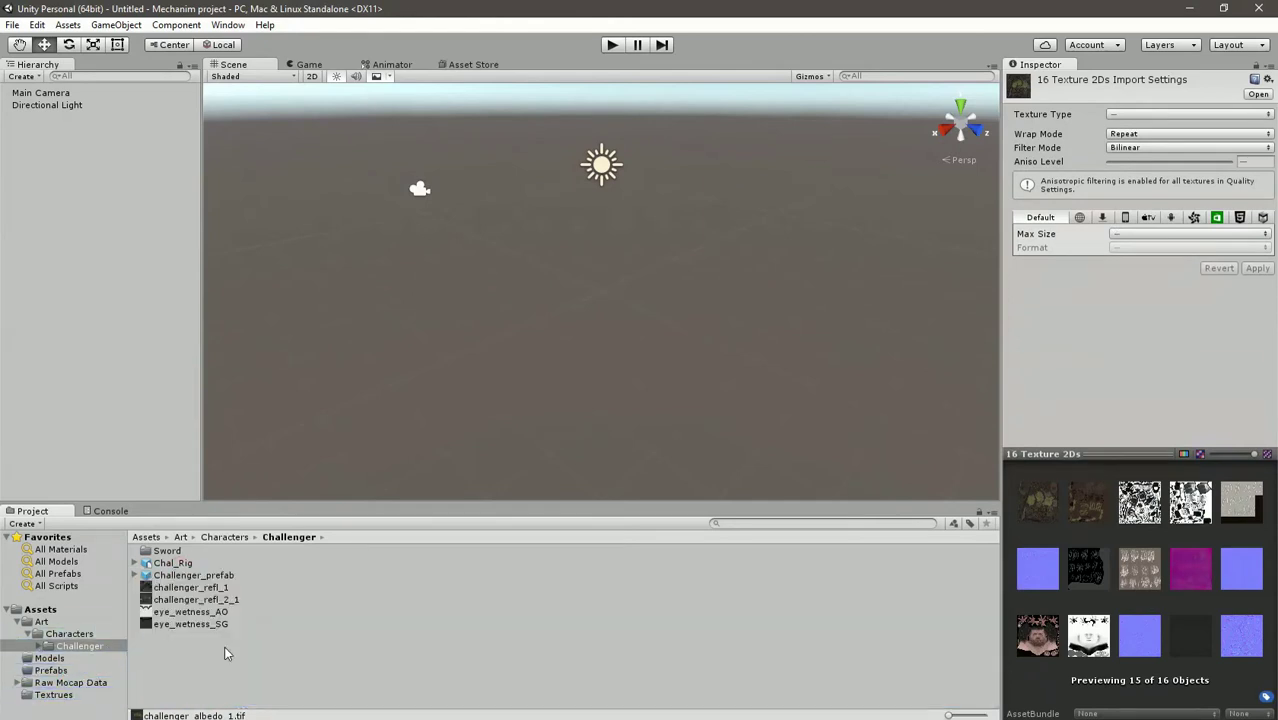
# Move the remaining Challenger textures challenger_refl_1, challenger_refl_2_1, eye_wetness_AO and eye_wetness_SG into the Textrues folder
pyautogui.click(195, 624)
pyautogui.keyDown('shift'); pyautogui.click(198, 588); pyautogui.keyUp('shift')
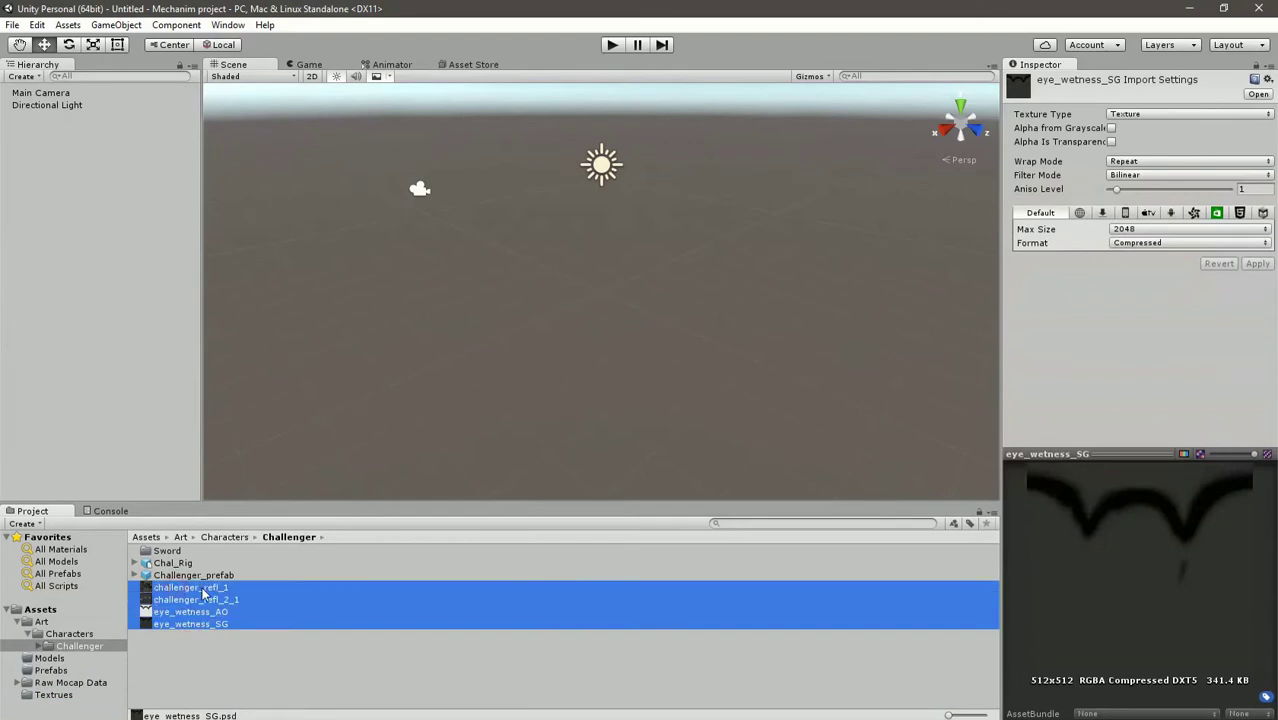
pyautogui.moveTo(203, 596); pyautogui.dragTo(52, 697)
pyautogui.click(50, 697)
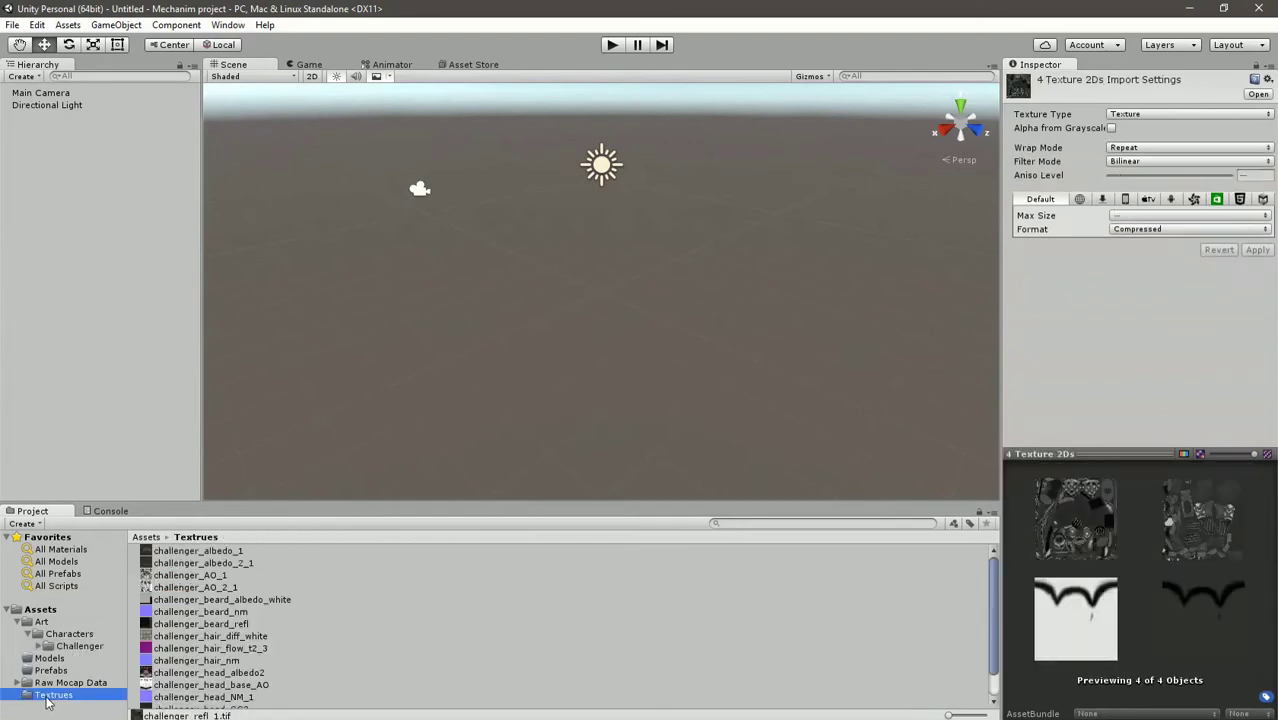
pyautogui.click(52, 623)
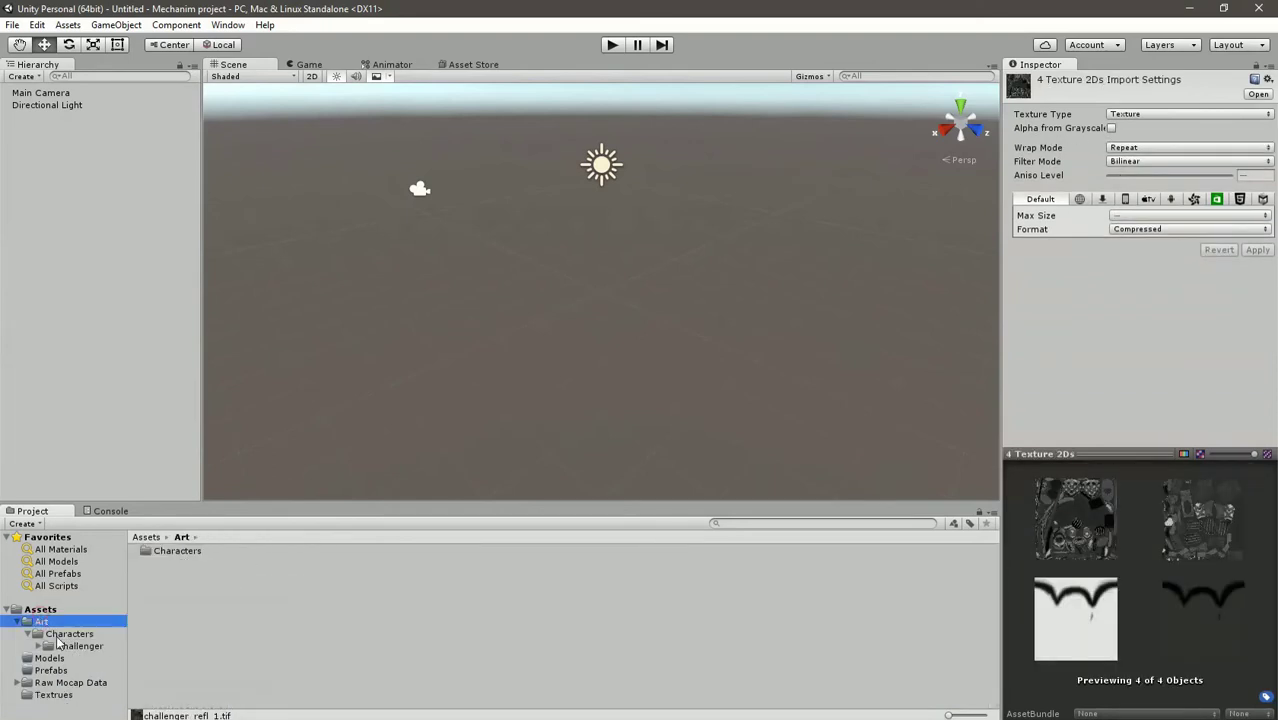
pyautogui.click(62, 634)
pyautogui.click(66, 646)
pyautogui.click(196, 594)
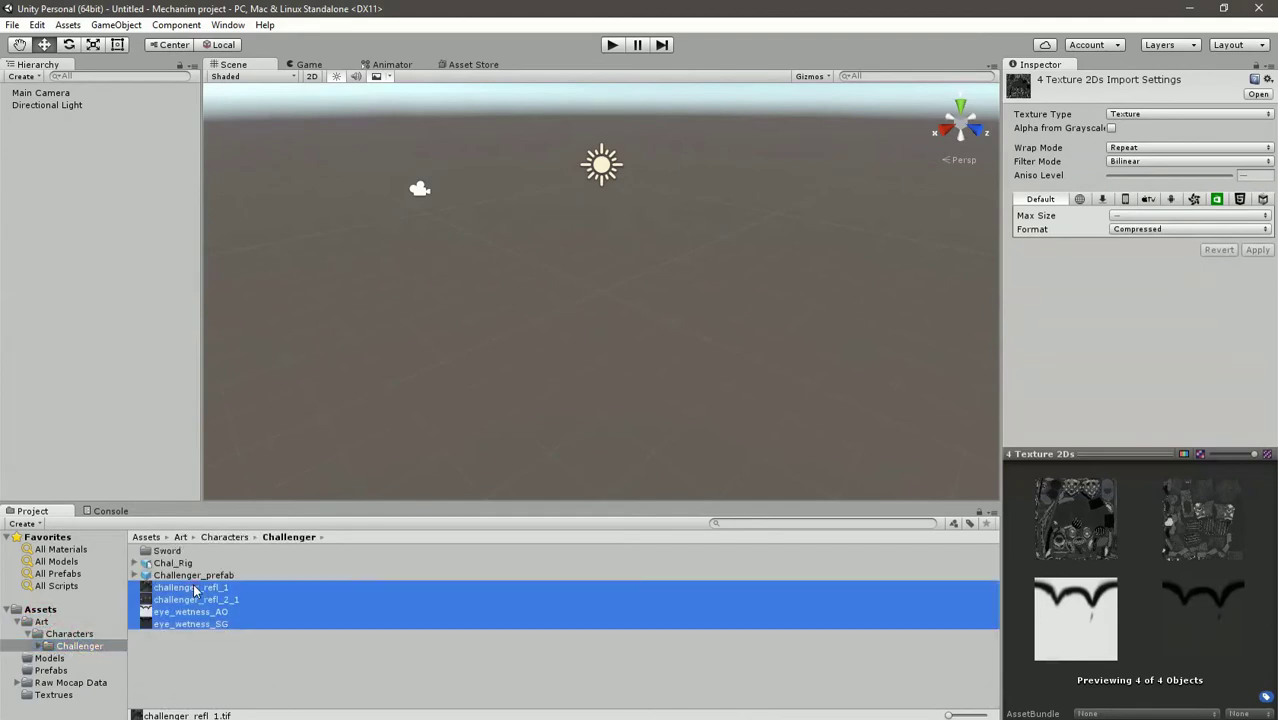
pyautogui.moveTo(193, 596); pyautogui.dragTo(95, 698)
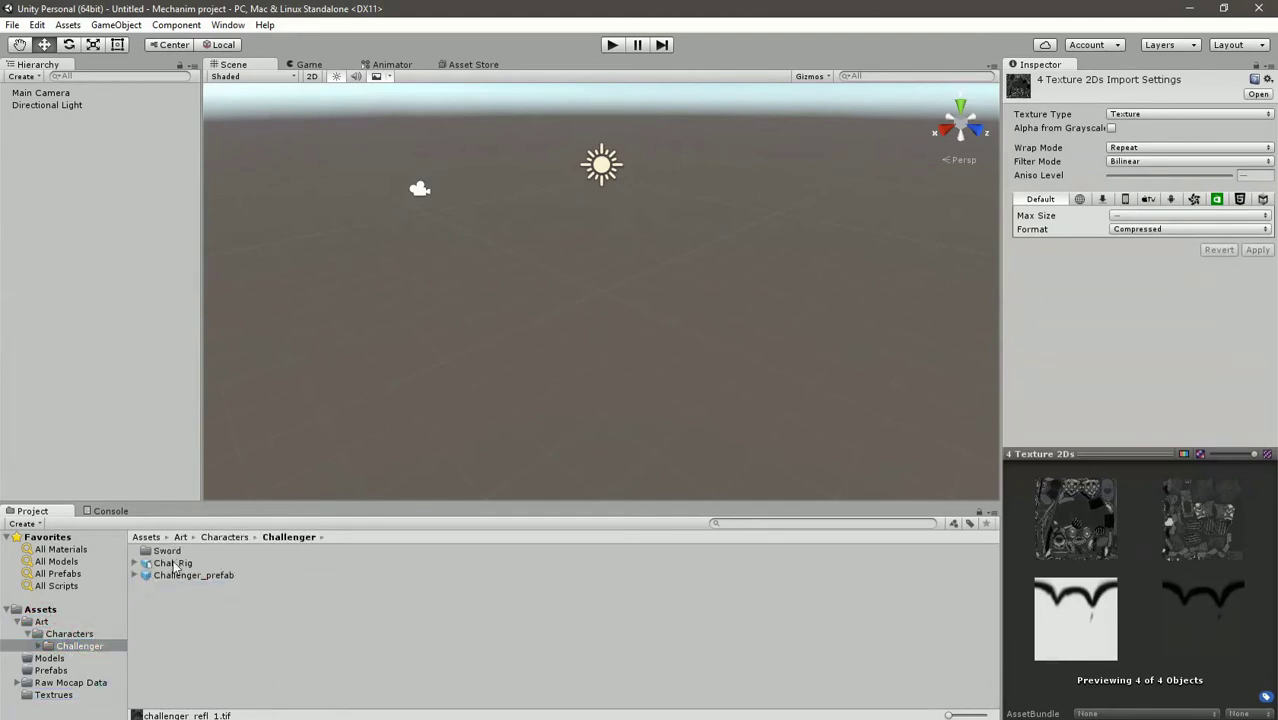
# Move the Sword folder's textures challenger_sword_diff, challenger_sword_NM and challenger_sword_refl_GlossAlpha into the Textrues folder
pyautogui.doubleClick(168, 553)
pyautogui.click(197, 613)
pyautogui.keyDown('shift'); pyautogui.click(180, 591); pyautogui.keyUp('shift')
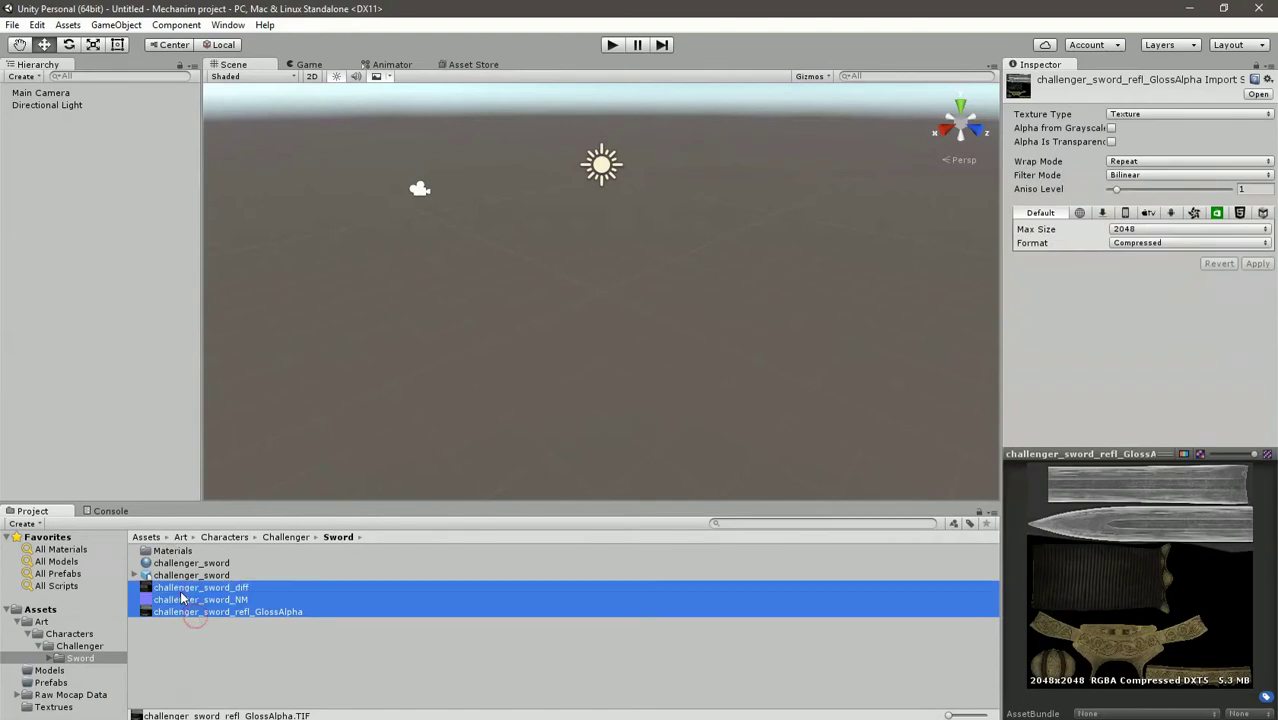
pyautogui.moveTo(180, 591); pyautogui.dragTo(68, 708)
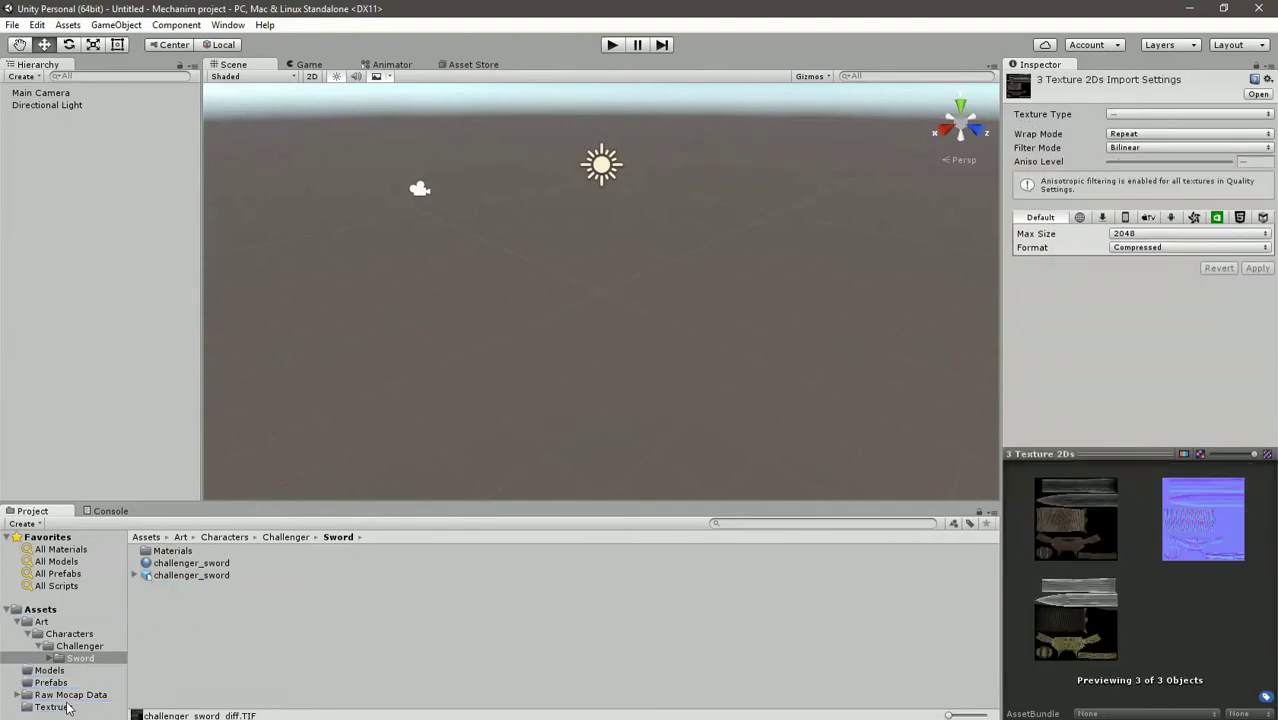
# Delete the challenger_sword.mat material from the Sword folder
pyautogui.click(192, 564)
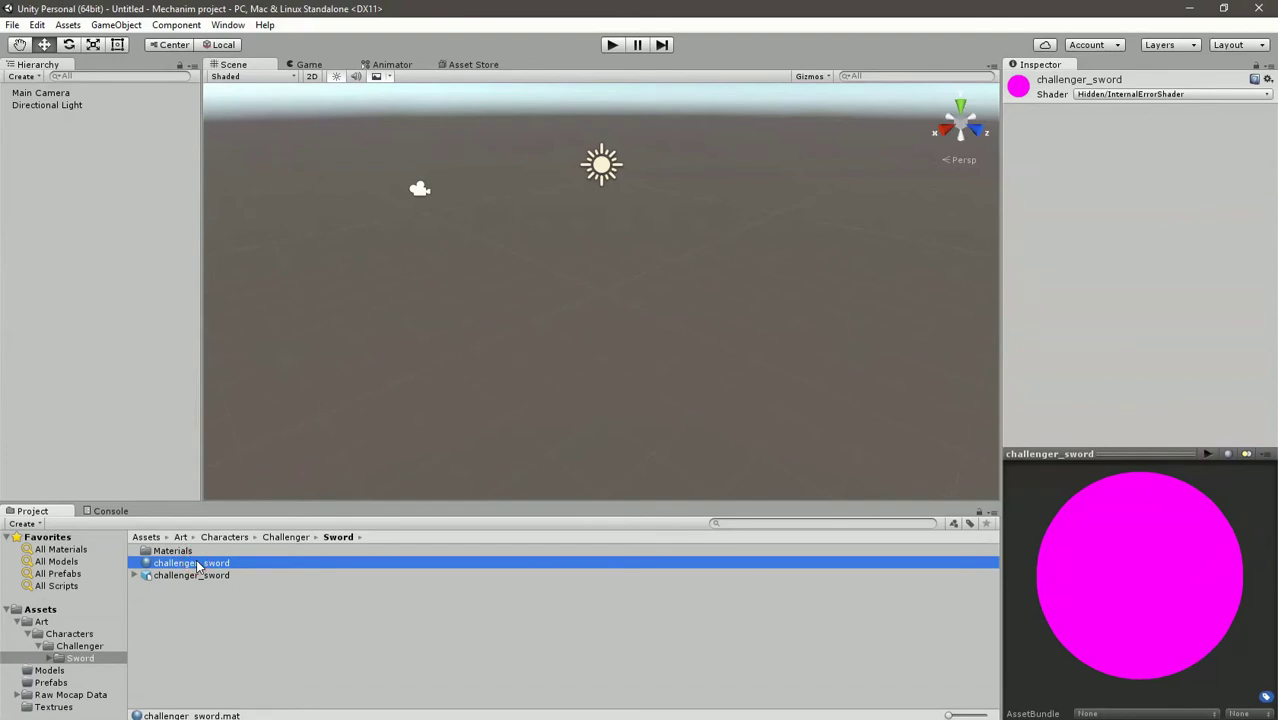
pyautogui.press('Delete')
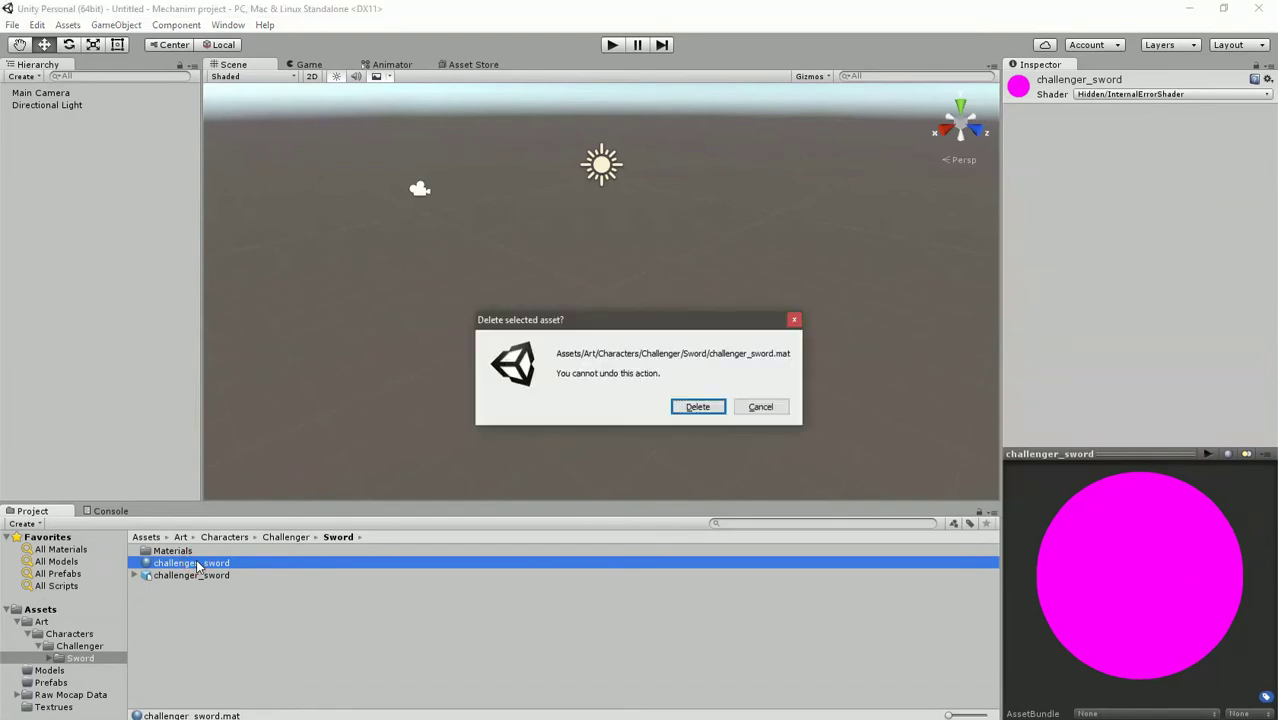
pyautogui.press('Escape')
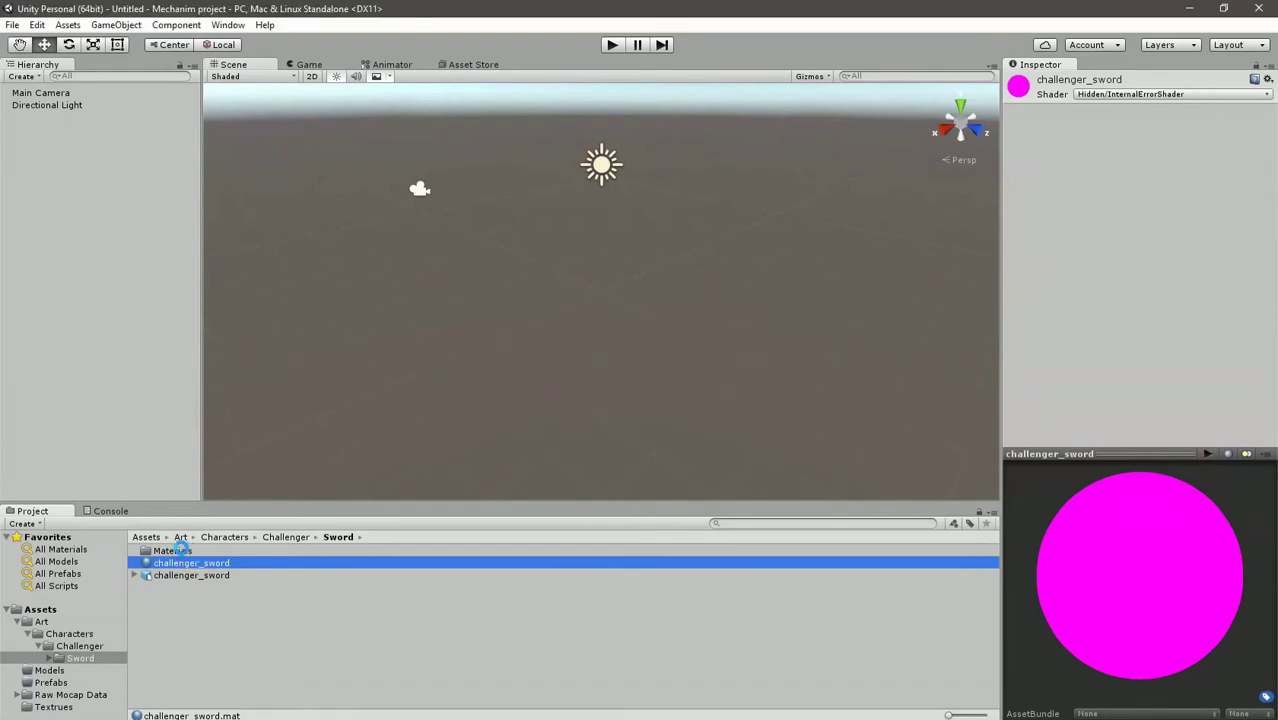
pyautogui.hotkey('shift', 'Delete')
# Check the material inside the Sword folder's Materials subfolder and delete that subfolder
pyautogui.doubleClick(190, 553)
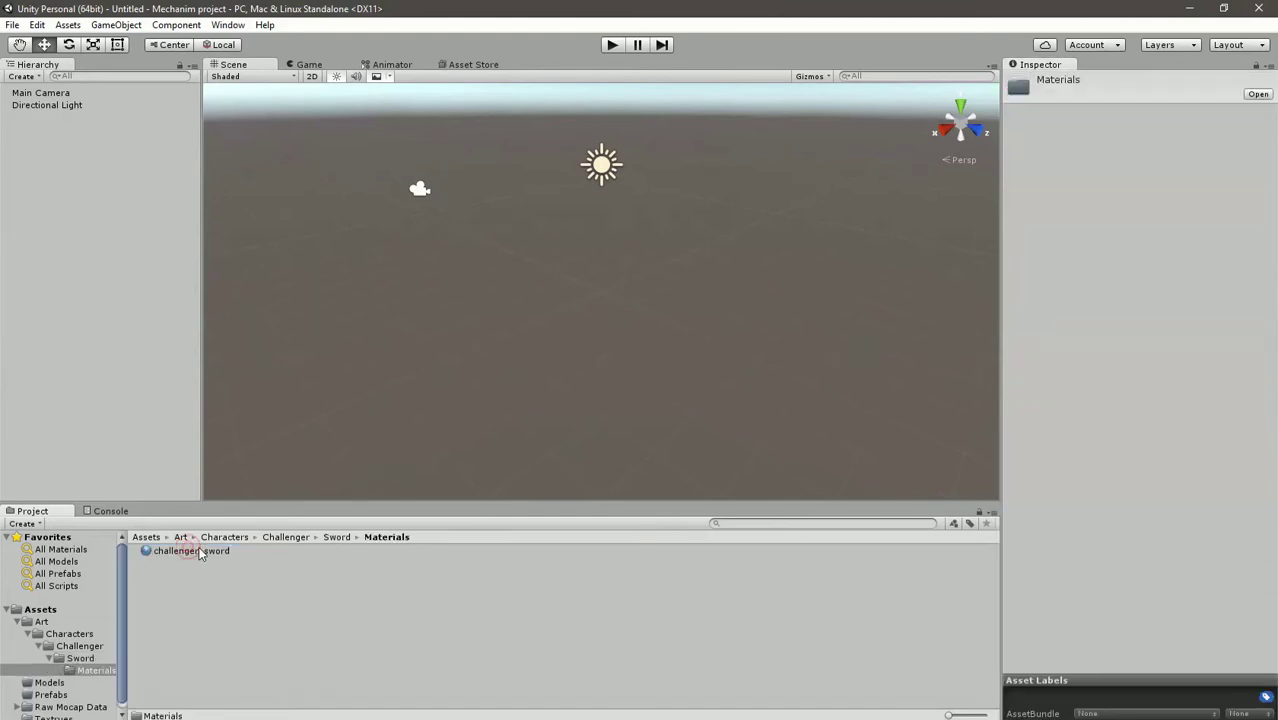
pyautogui.click(193, 551)
pyautogui.click(328, 537)
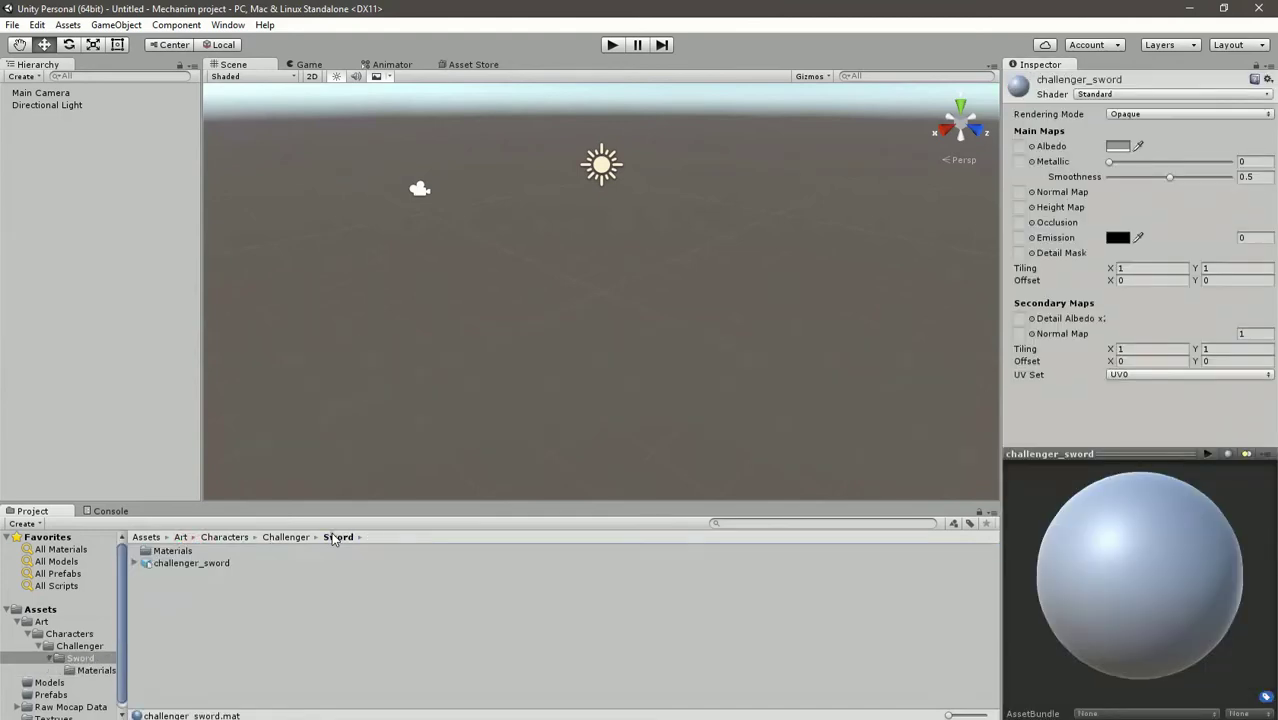
pyautogui.click(209, 550)
pyautogui.hotkey('shift', 'Delete')
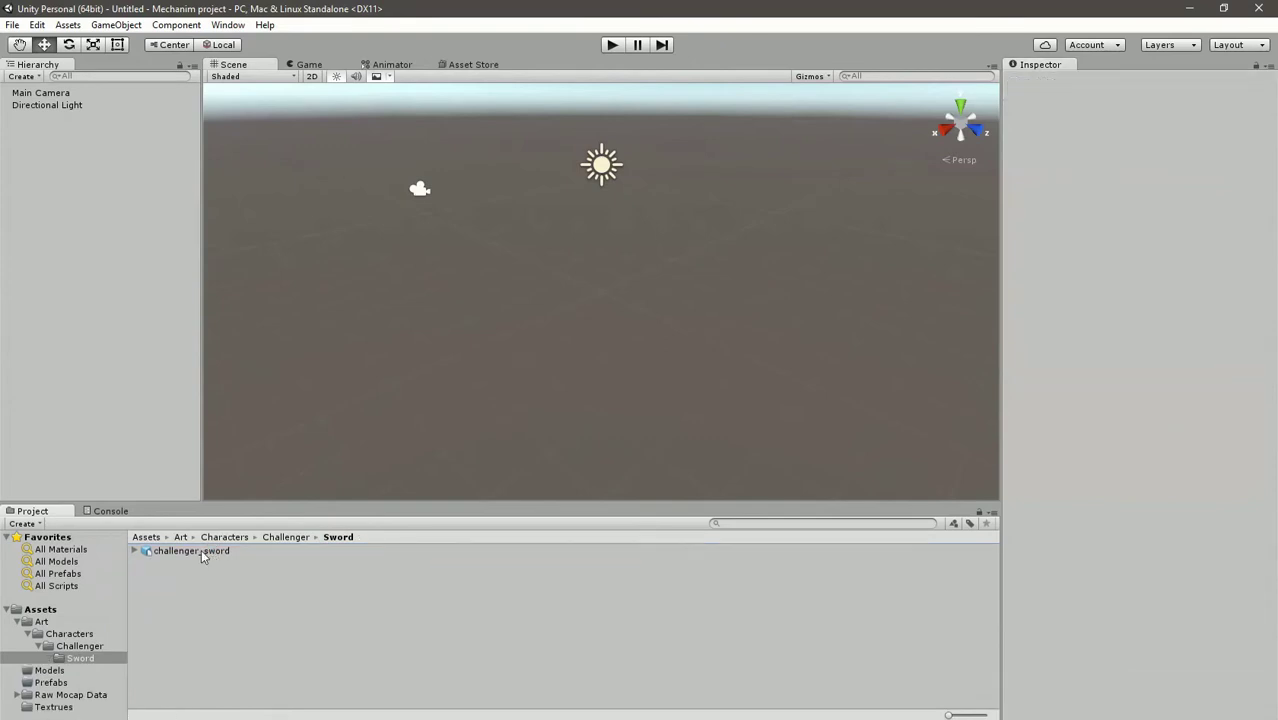
# Move the challenger_sword model and the Chal_Rig model into the Models folder
pyautogui.moveTo(183, 553); pyautogui.dragTo(50, 672)
pyautogui.click(276, 538)
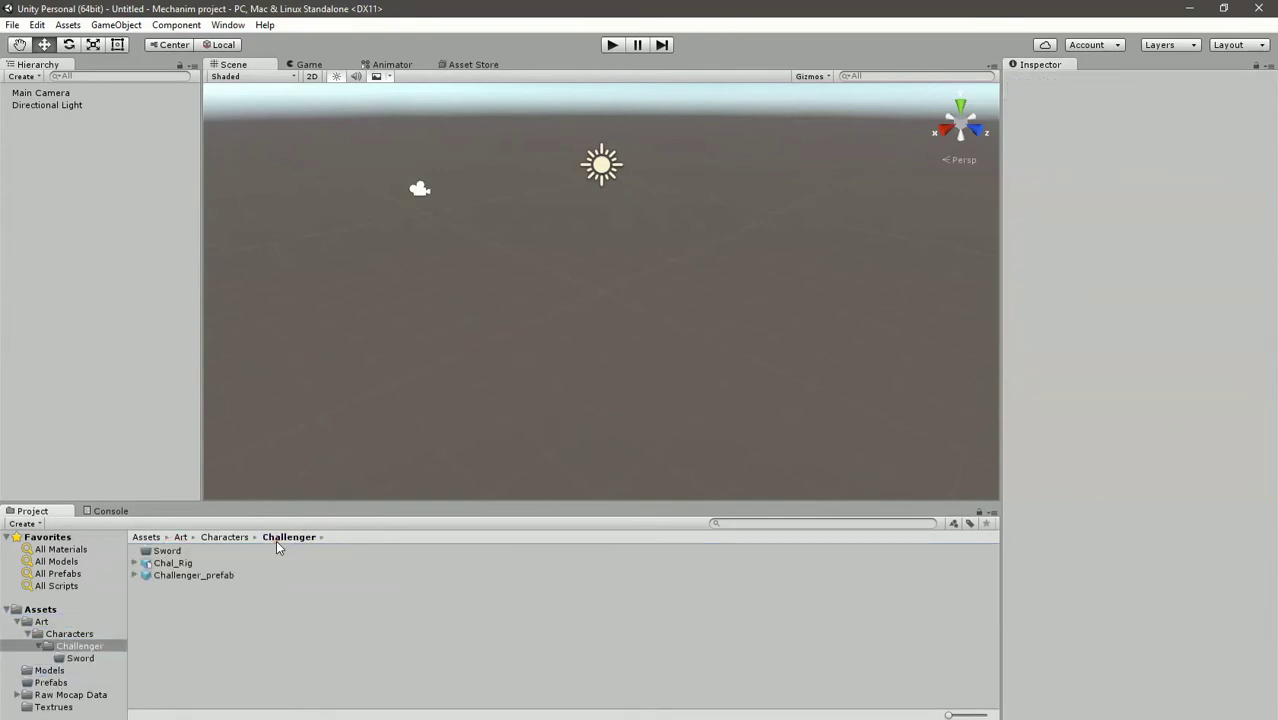
pyautogui.moveTo(178, 566); pyautogui.dragTo(62, 673)
# Delete the Art folder from Assets, including the leftover Challenger_prefab and the Sword folder
pyautogui.click(167, 565)
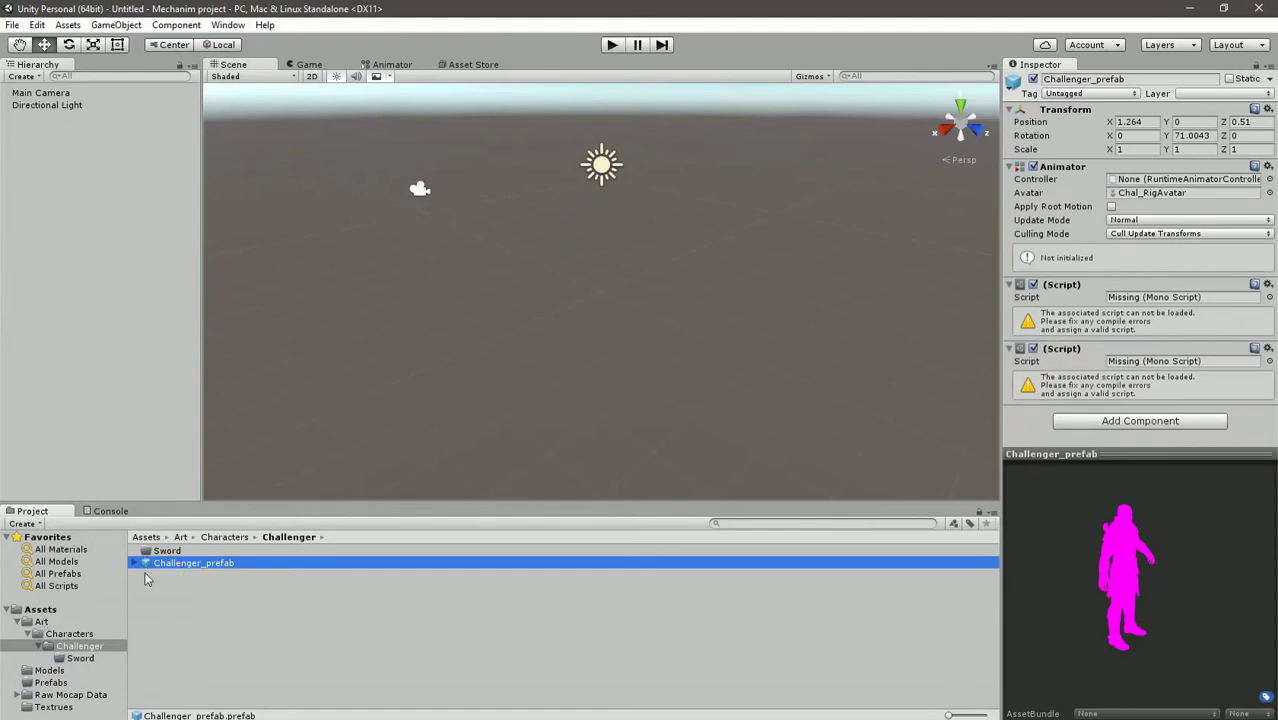
pyautogui.click(147, 537)
pyautogui.click(165, 551)
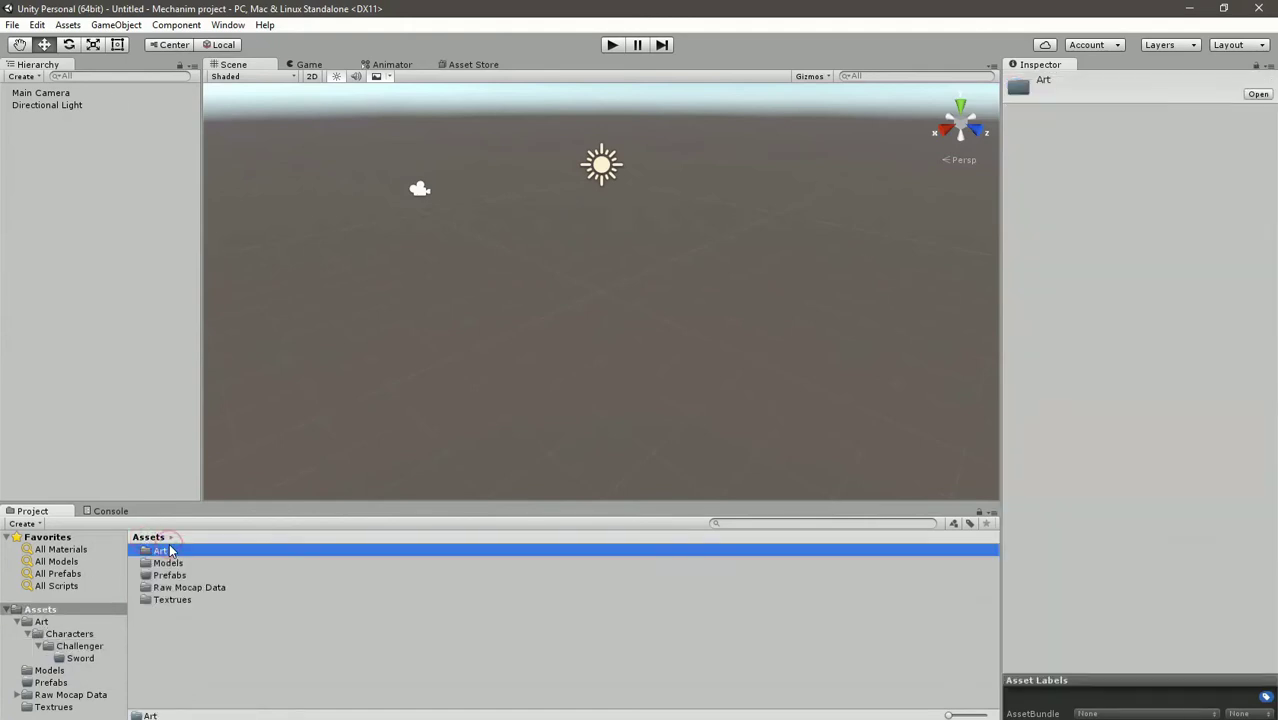
pyautogui.press('Delete')
pyautogui.press('Return')
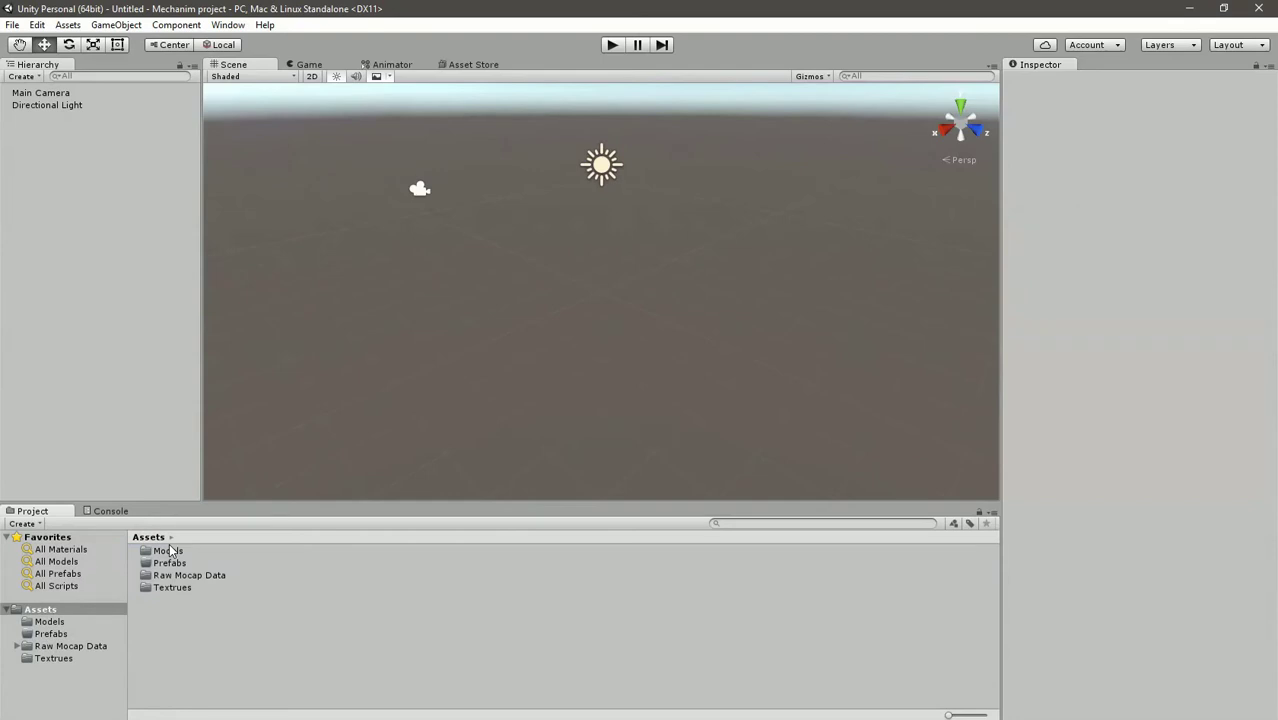
# Add the Chal_Rig model from the Models folder to the scene hierarchy
pyautogui.doubleClick(170, 551)
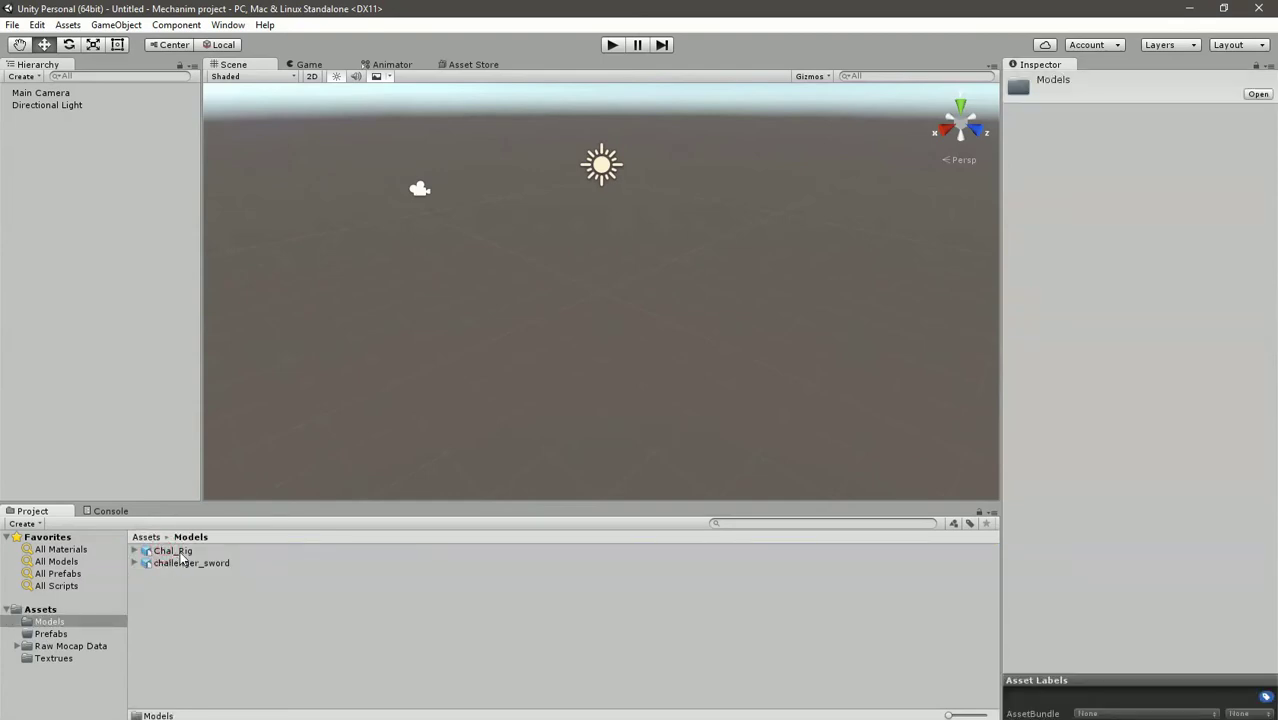
pyautogui.click(180, 554)
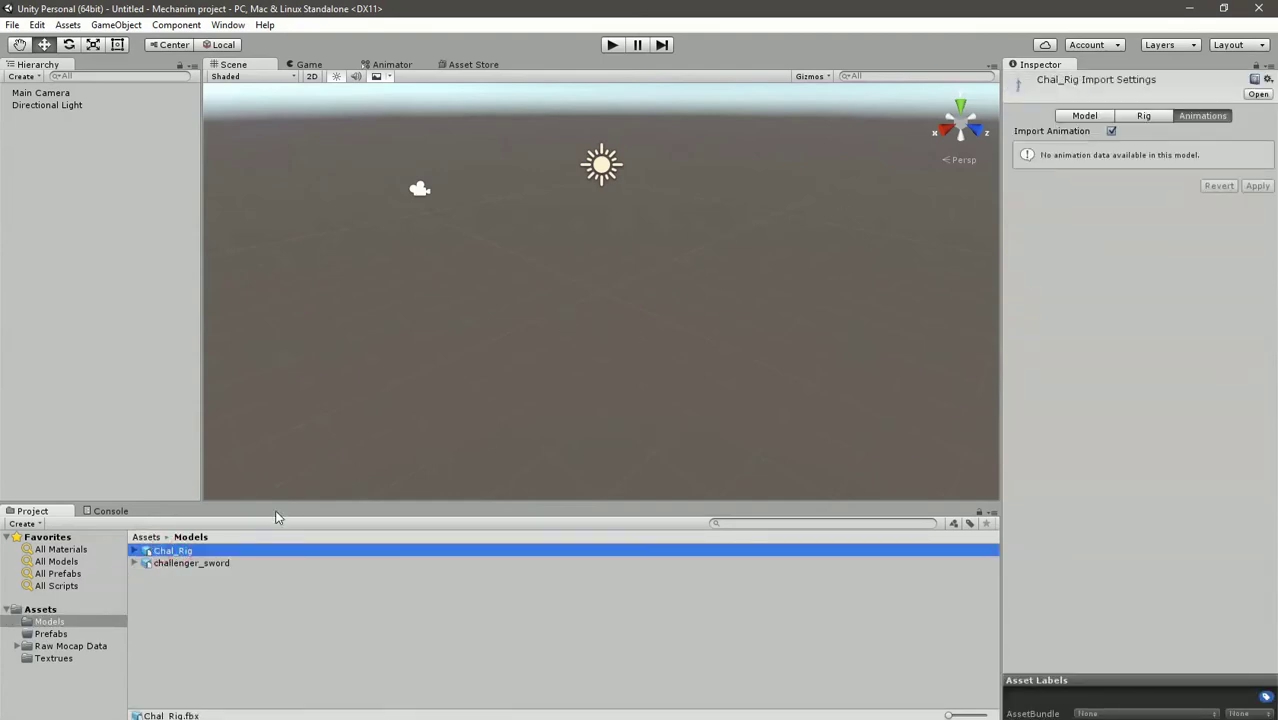
pyautogui.moveTo(183, 557); pyautogui.dragTo(114, 216)
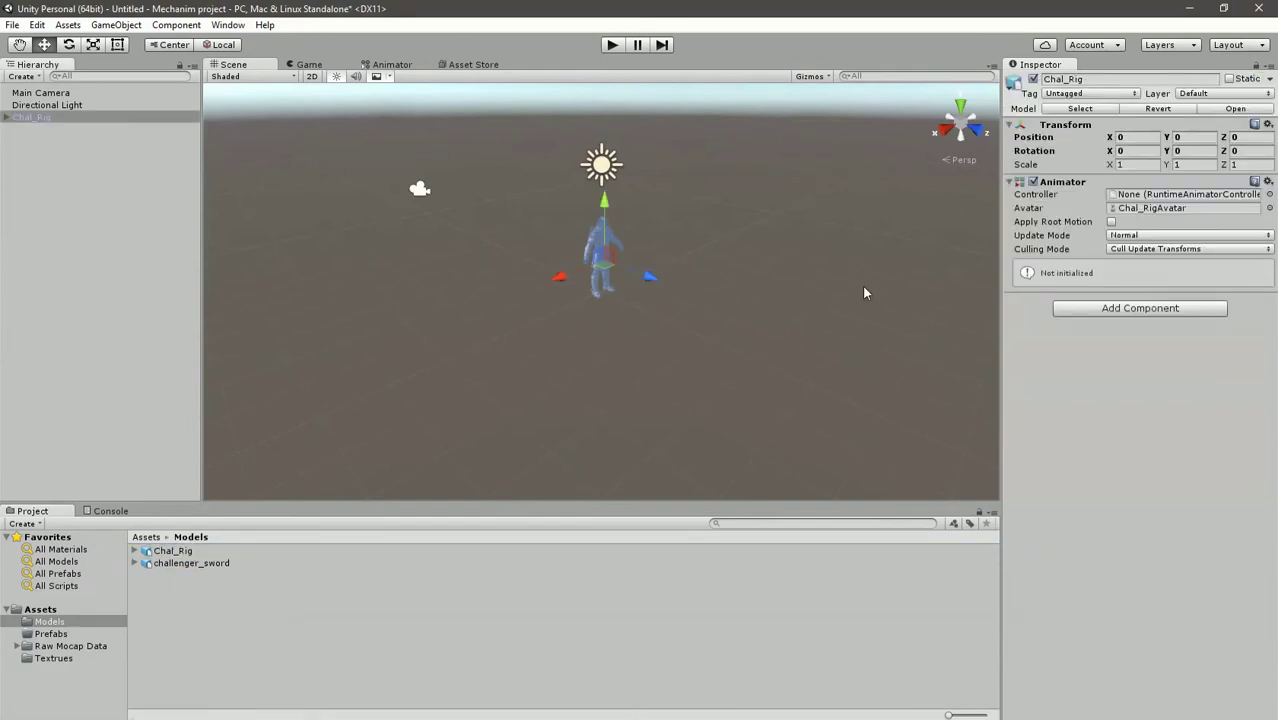
# Create a material named Chal_armor_1 in the Models folder and duplicate it as Chal_armor_2
pyautogui.scroll(10, 790, 247)
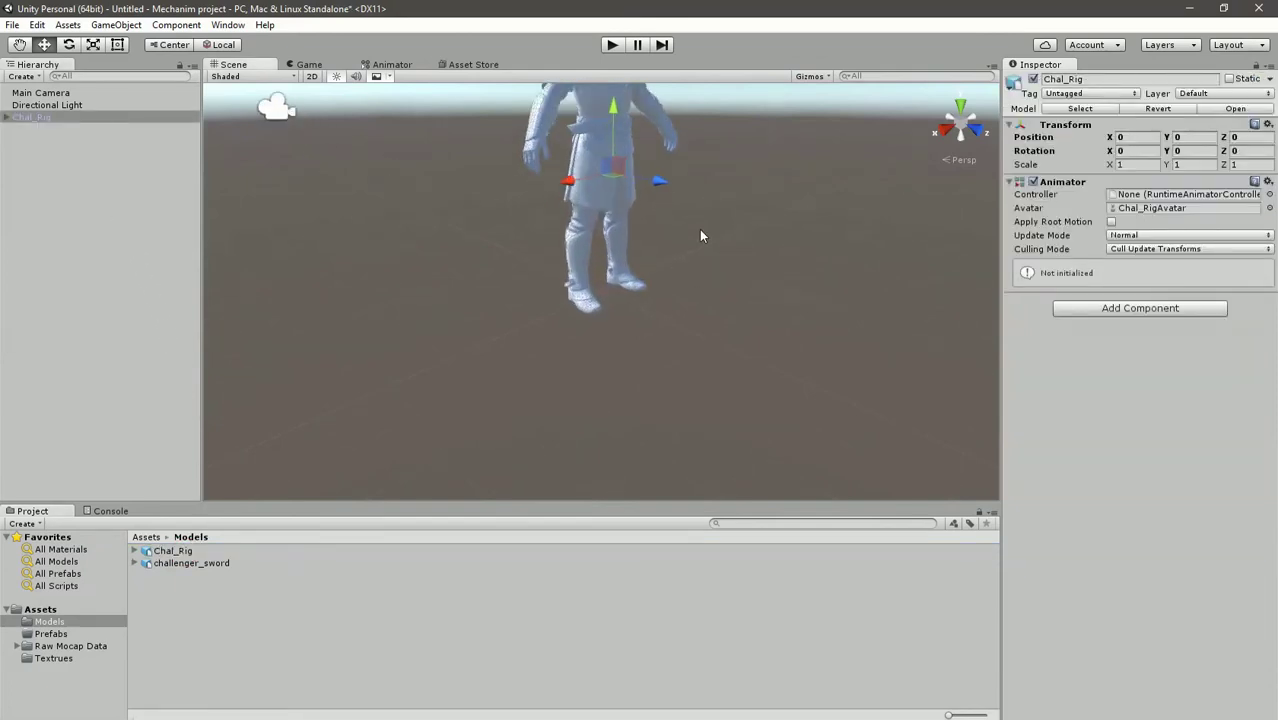
pyautogui.moveTo(727, 139); pyautogui.dragTo(715, 183, button='middle')
pyautogui.scroll(1, 710, 176)
pyautogui.scroll(-2, 695, 157)
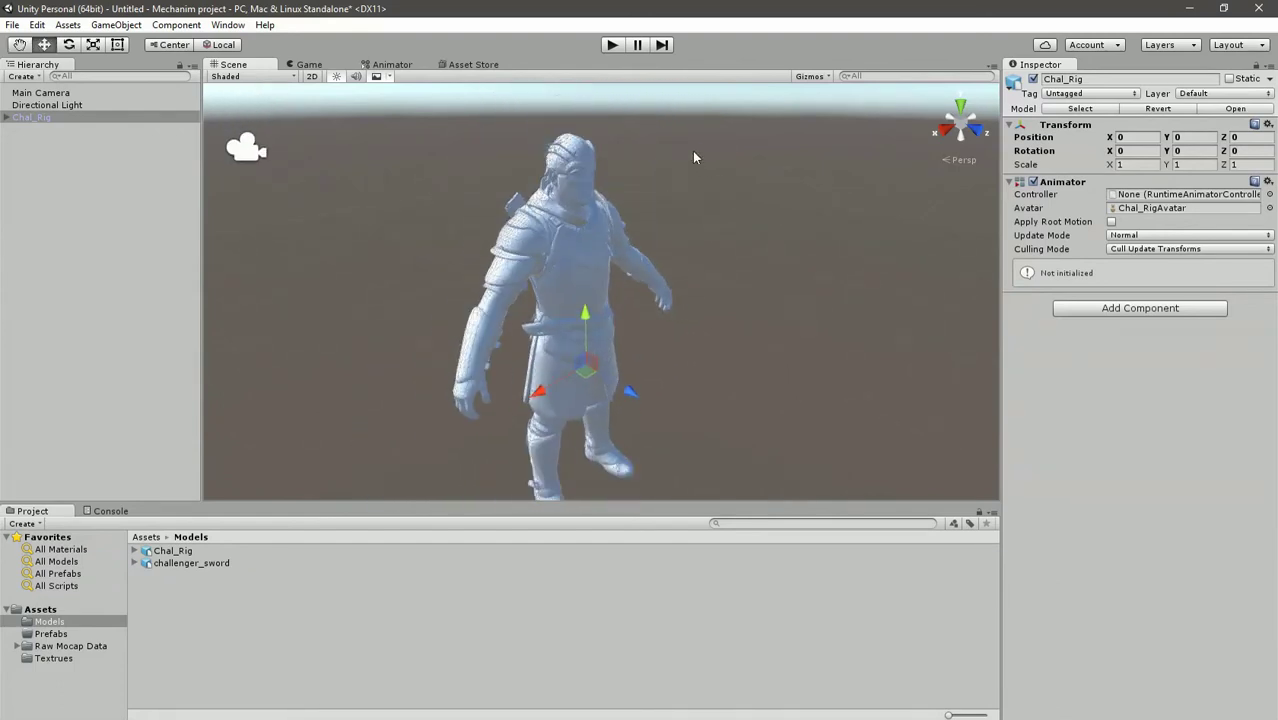
pyautogui.rightClick(183, 623)
pyautogui.click(250, 347)
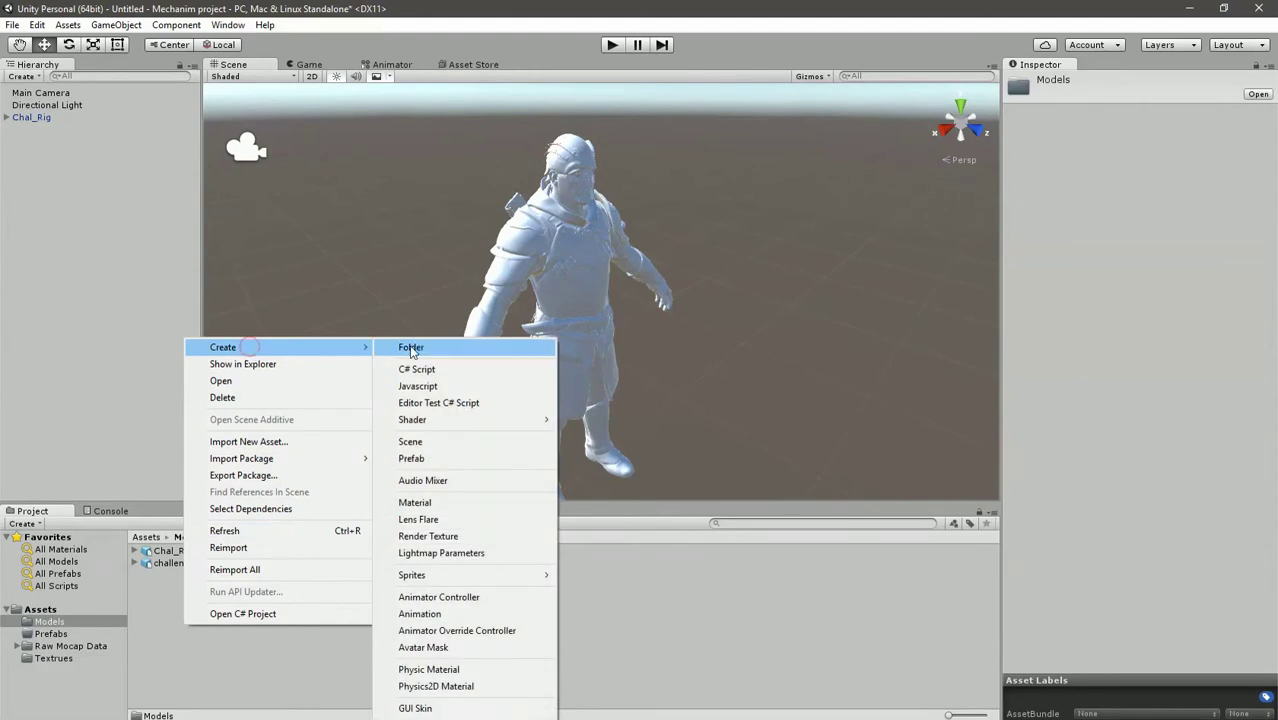
pyautogui.click(457, 503)
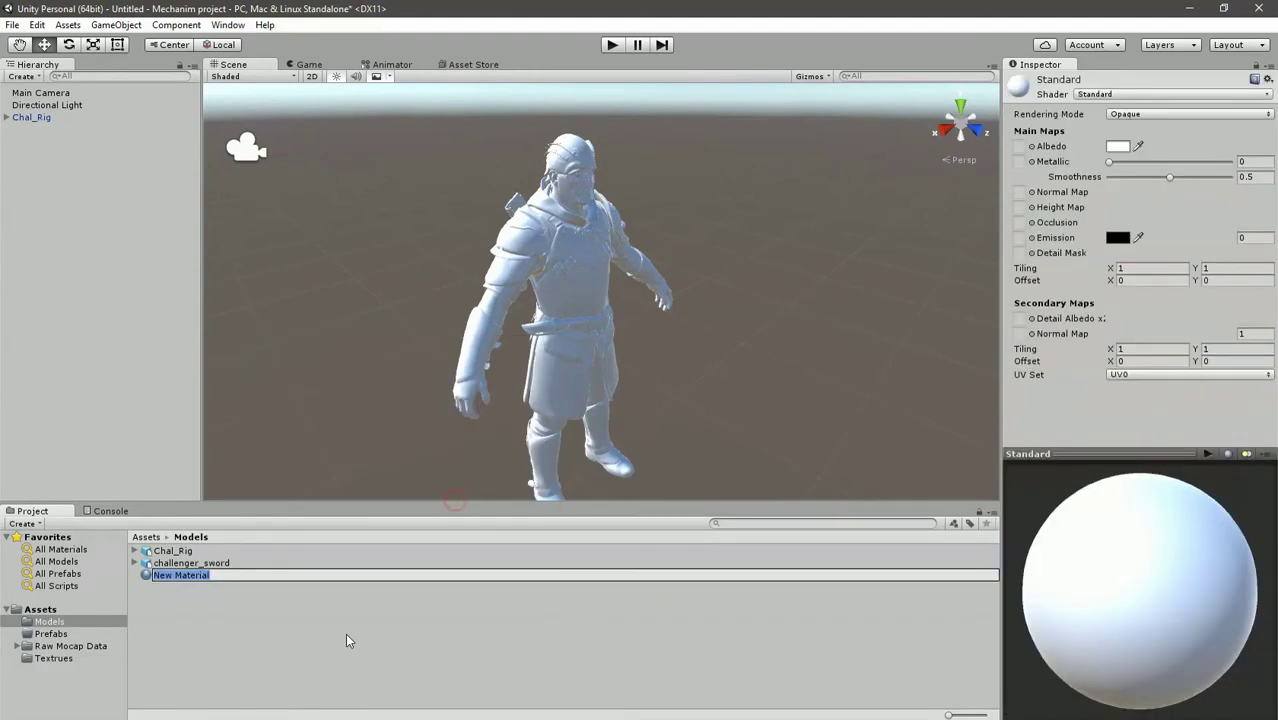
pyautogui.write('Chal_armor_1')
pyautogui.press('Return')
pyautogui.hotkey('ctrl', 'd')
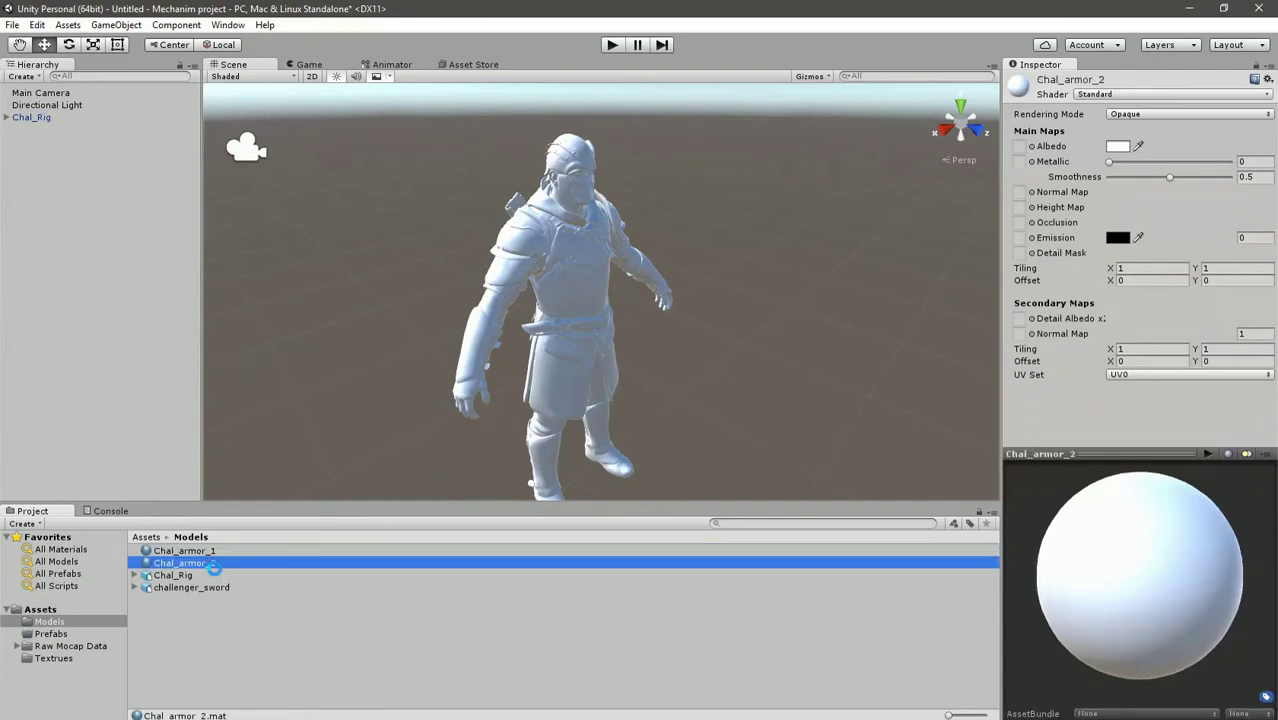
# Duplicate the Chal_armor_2 material and rename the copy Chal_skin
pyautogui.hotkey('ctrl', 'd')
pyautogui.press('F2')
pyautogui.moveTo(181, 575); pyautogui.dragTo(265, 577)
pyautogui.press('BackSpace')
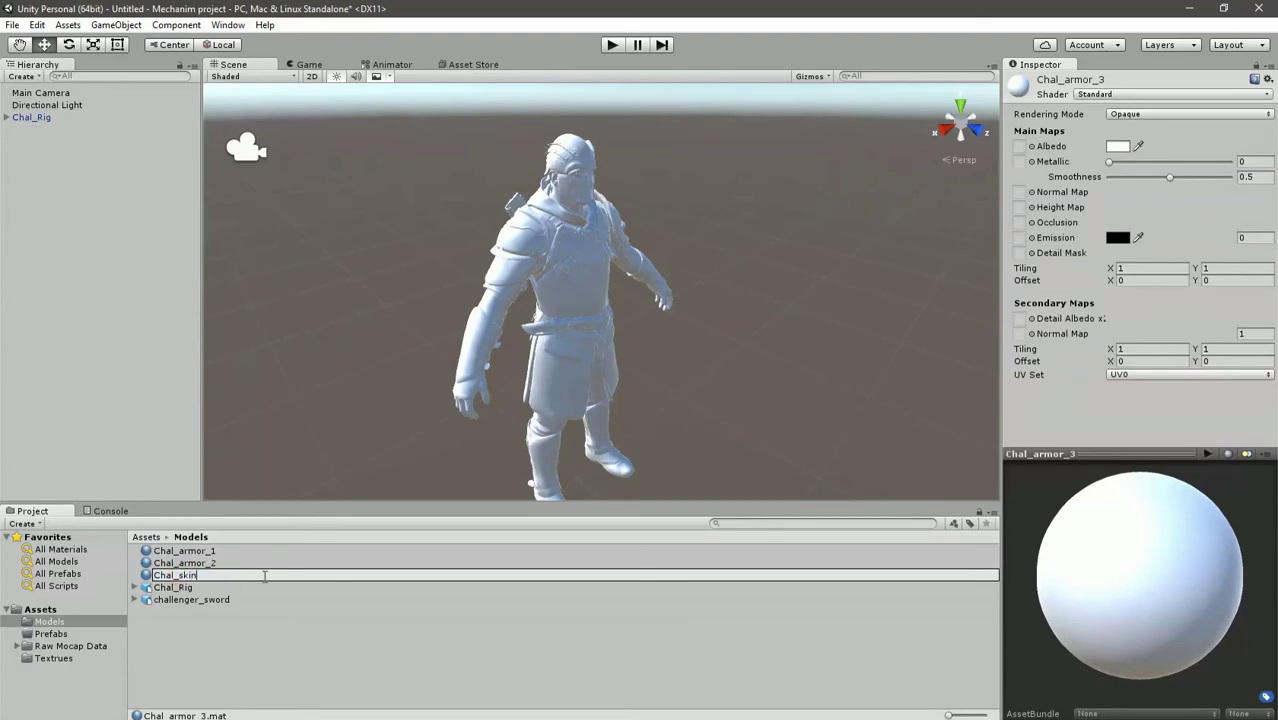
pyautogui.press('Return')
pyautogui.hotkey('ctrl', 's')
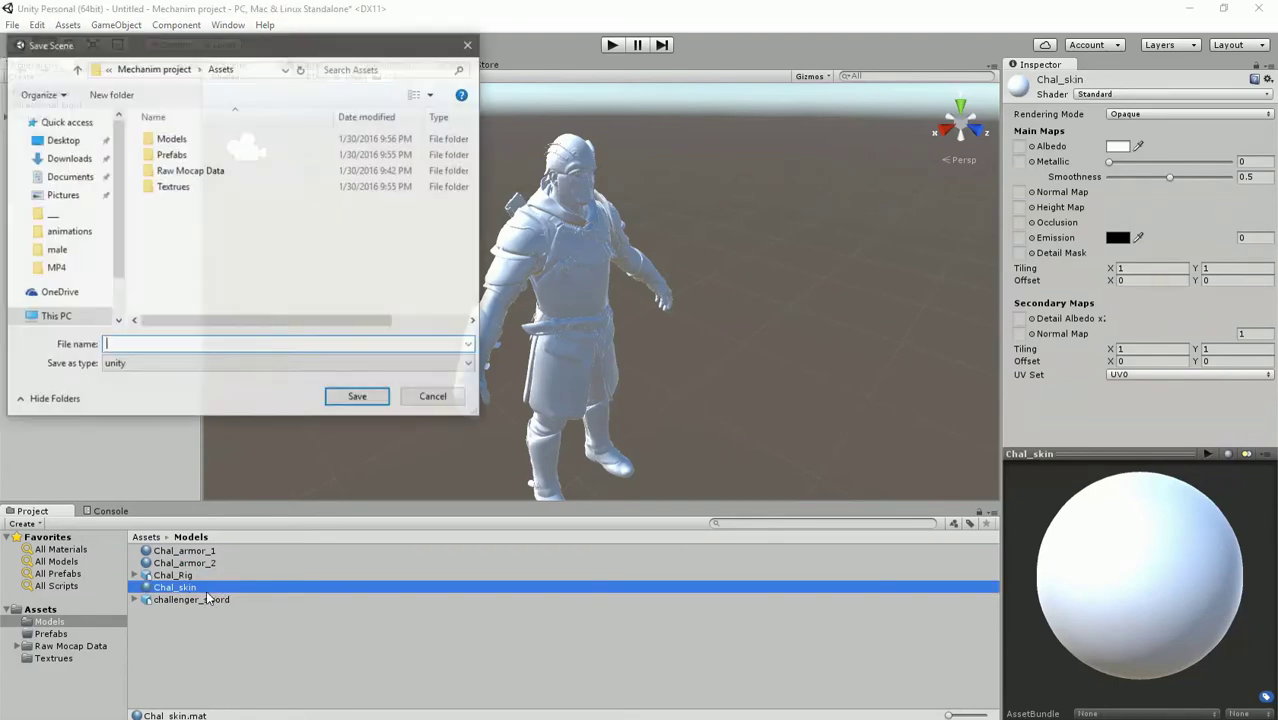
pyautogui.click(450, 401)
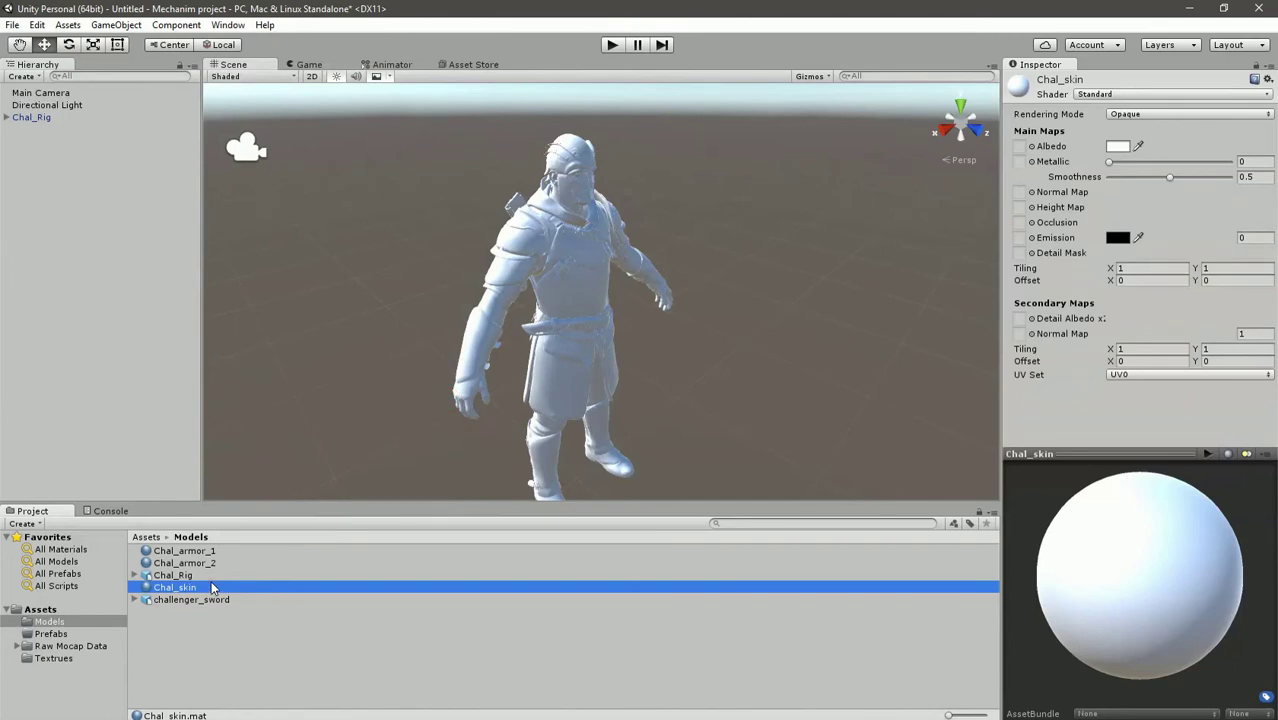
# Make two more copies of the material, naming them Chal_heair and Chal_beard
pyautogui.hotkey('ctrl', 'd')
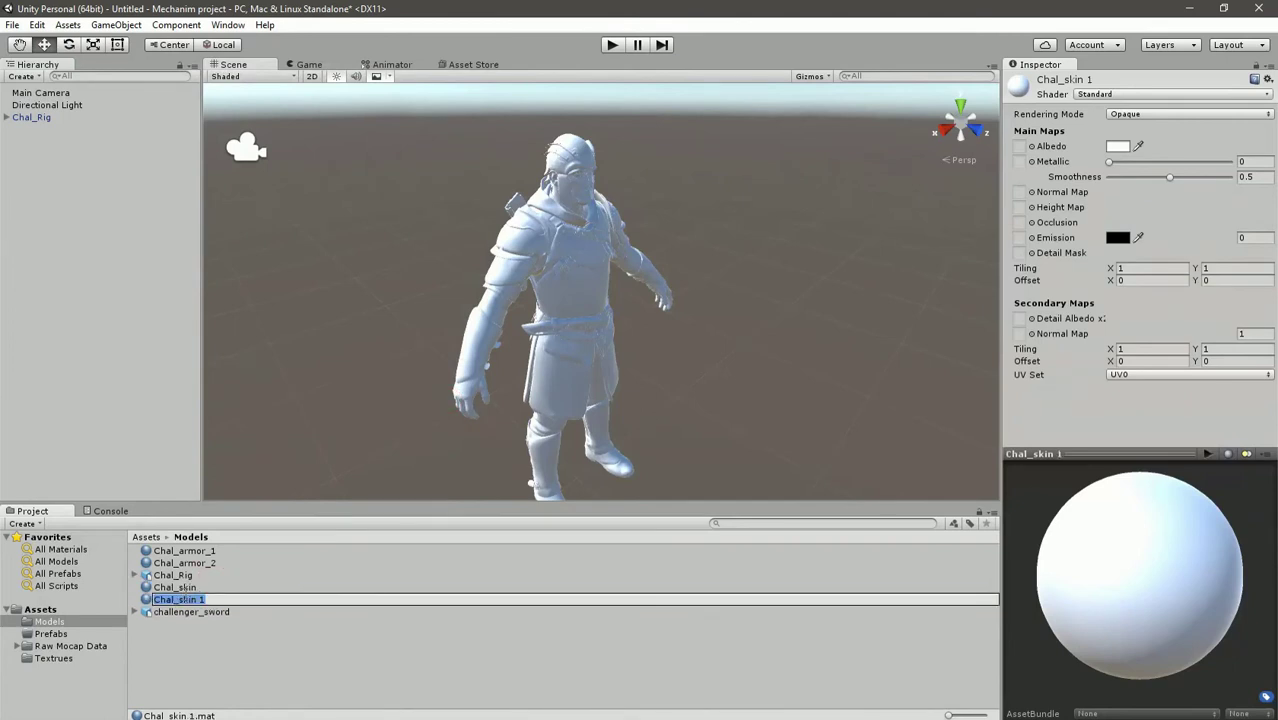
pyautogui.write('Chal_heair')
pyautogui.press('Return')
pyautogui.hotkey('ctrl', 'd')
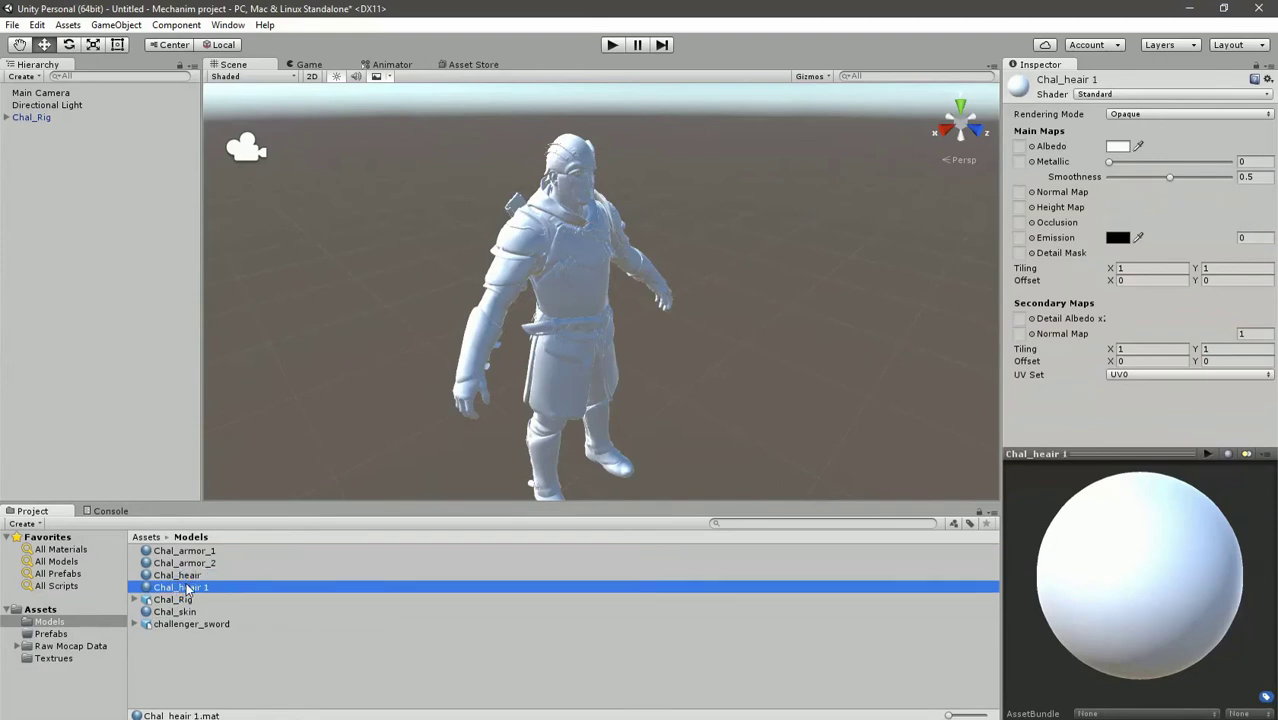
pyautogui.click(186, 589)
pyautogui.write('Chal_beard')
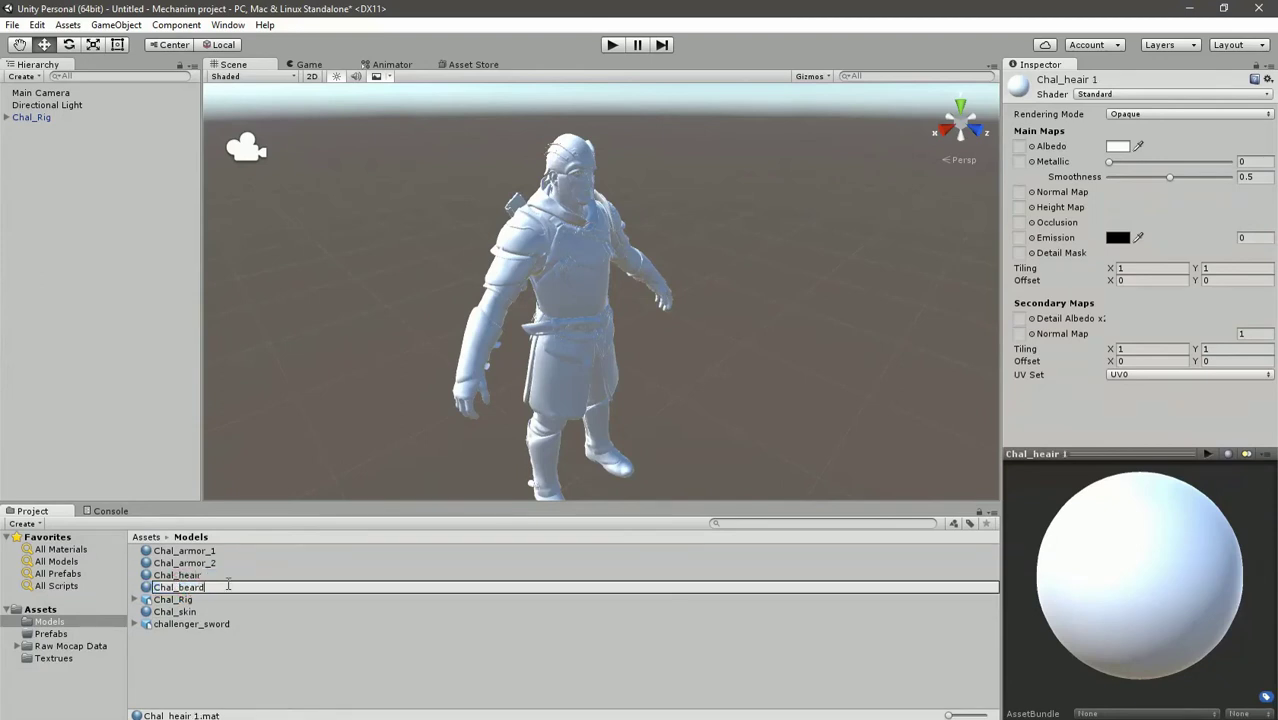
pyautogui.press('Return')
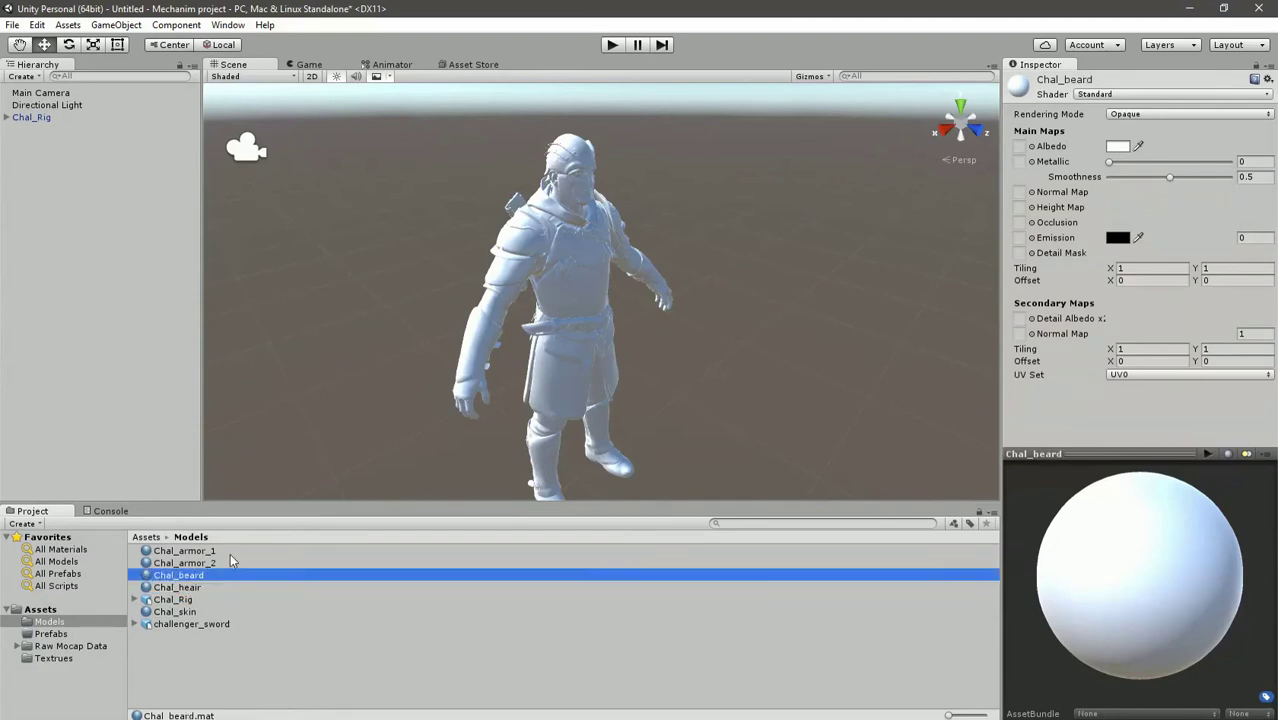
# Switch the Chal_armor_1 material to the Standard (Specular setup) shader and assign the first challenger albedo texture to Albedo
pyautogui.click(190, 551)
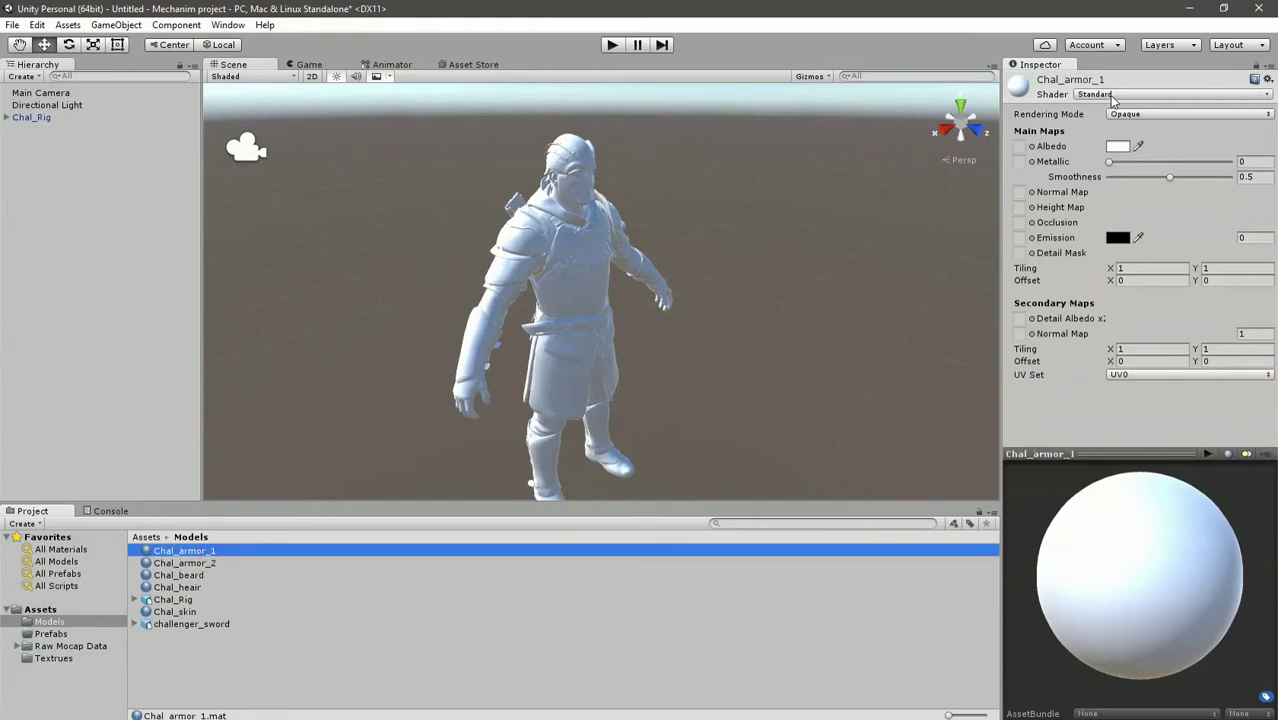
pyautogui.click(1113, 94)
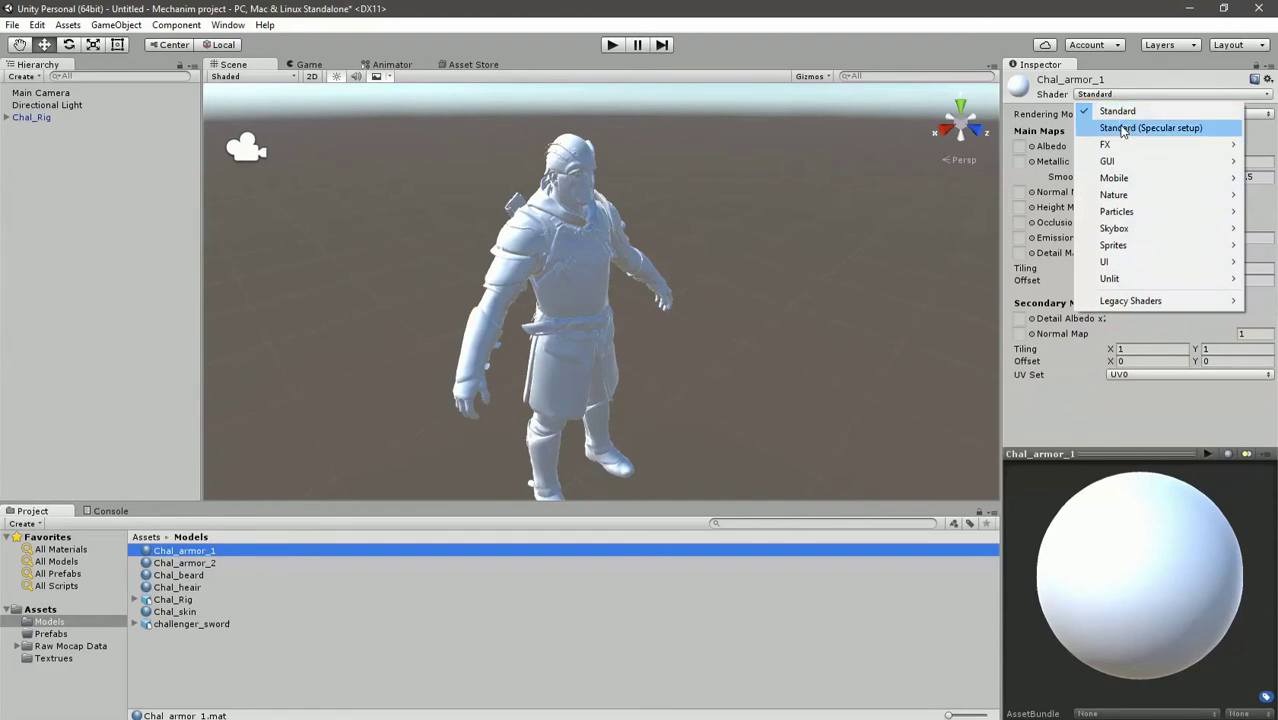
pyautogui.click(1122, 128)
pyautogui.click(1031, 146)
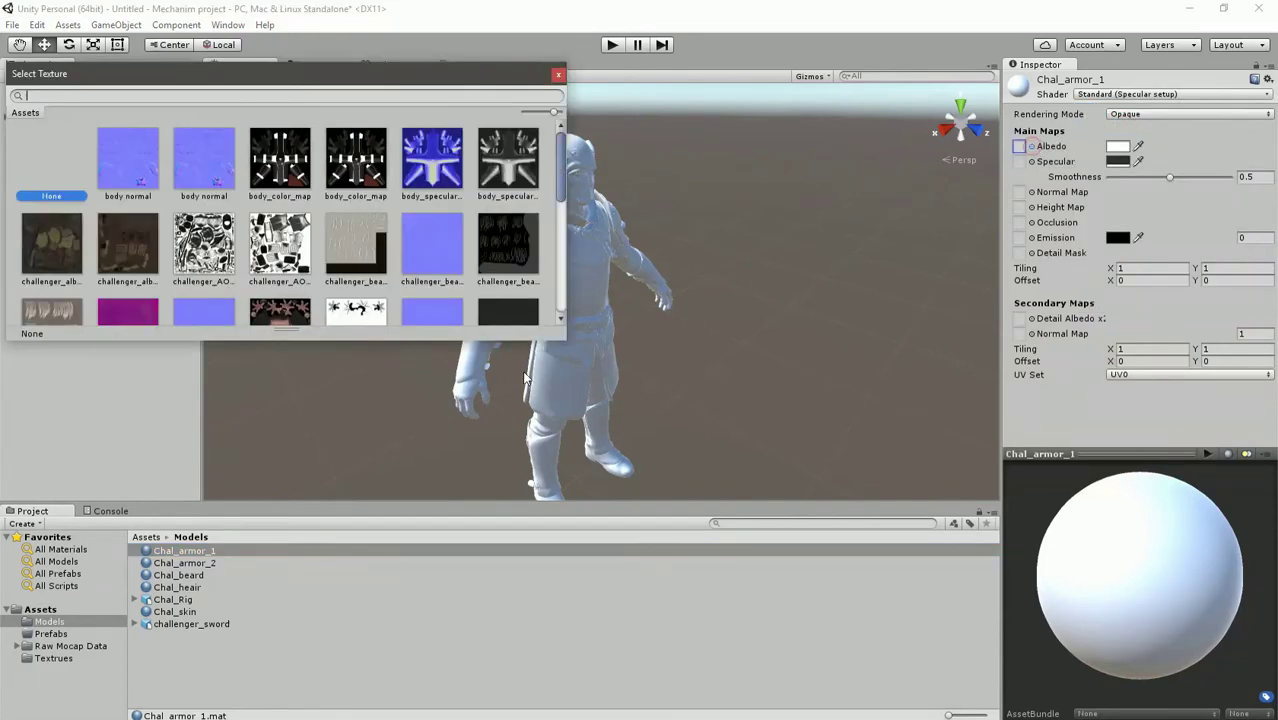
pyautogui.doubleClick(57, 241)
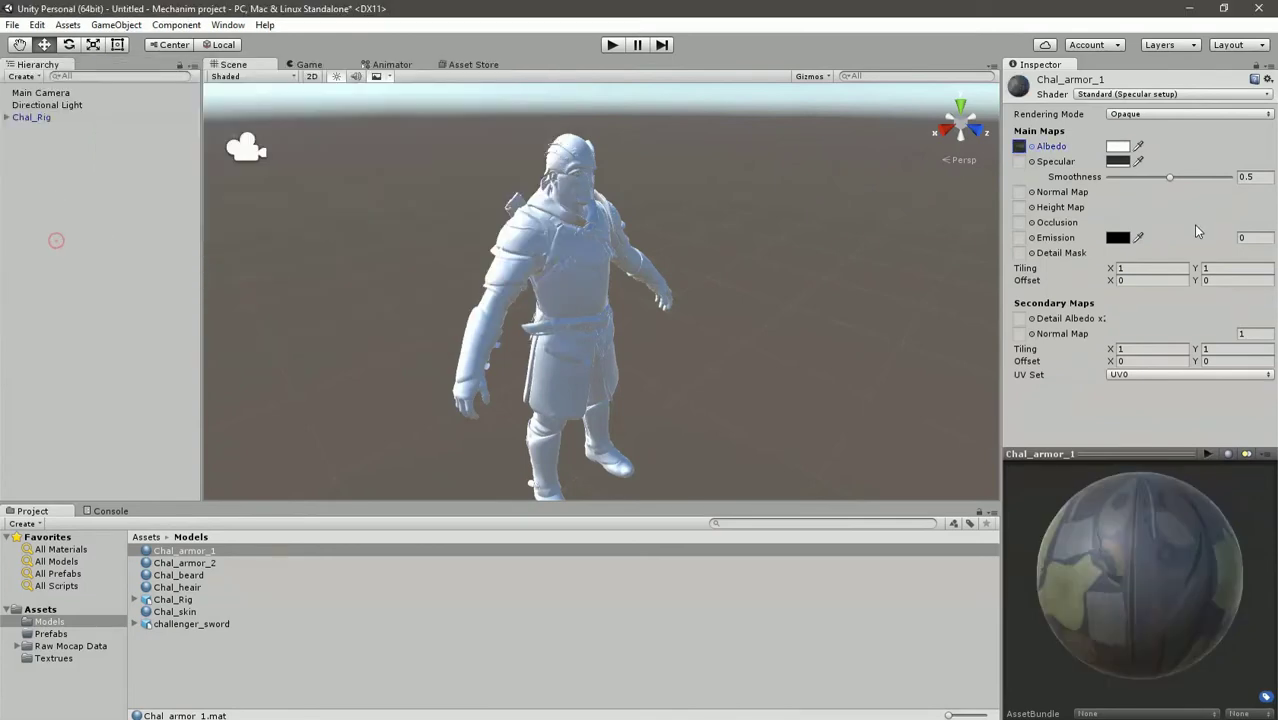
# Assign the challenger_refl_1 texture to the Specular map of the Chal_armor_1 material
pyautogui.click(1031, 161)
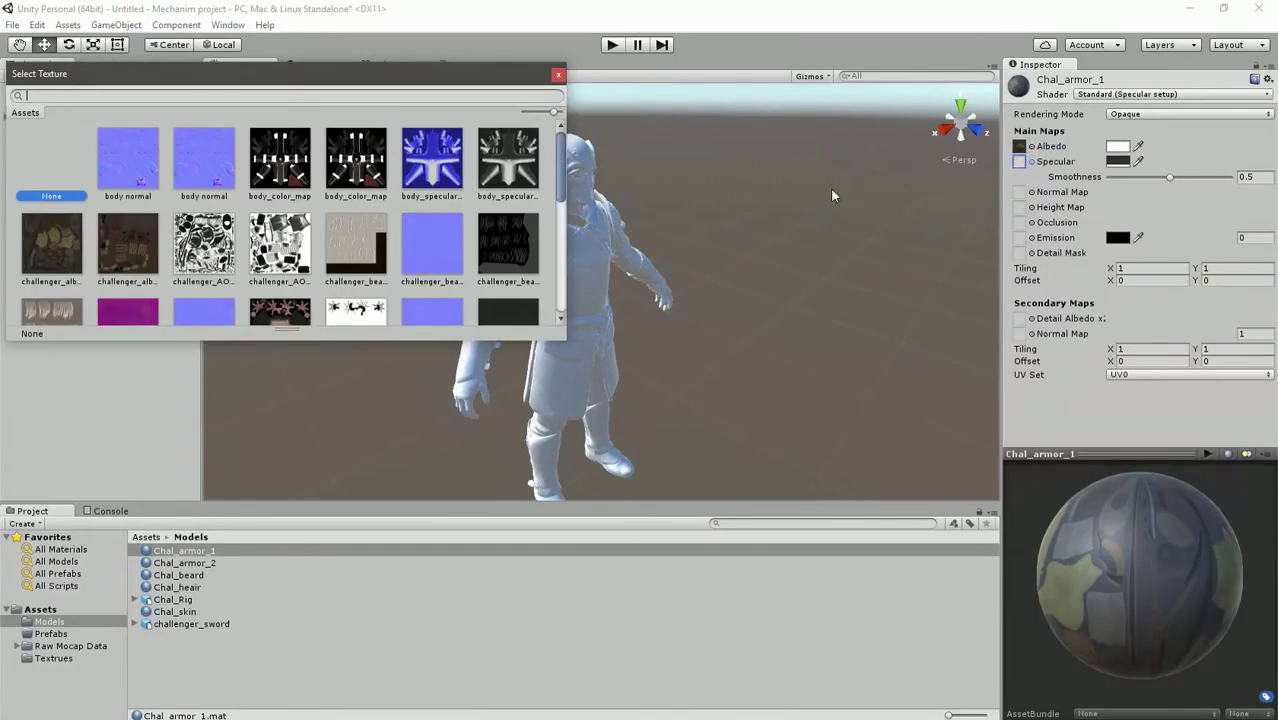
pyautogui.scroll(-3, 249, 228)
pyautogui.scroll(1, 220, 264)
pyautogui.scroll(-1, 207, 276)
pyautogui.click(207, 280)
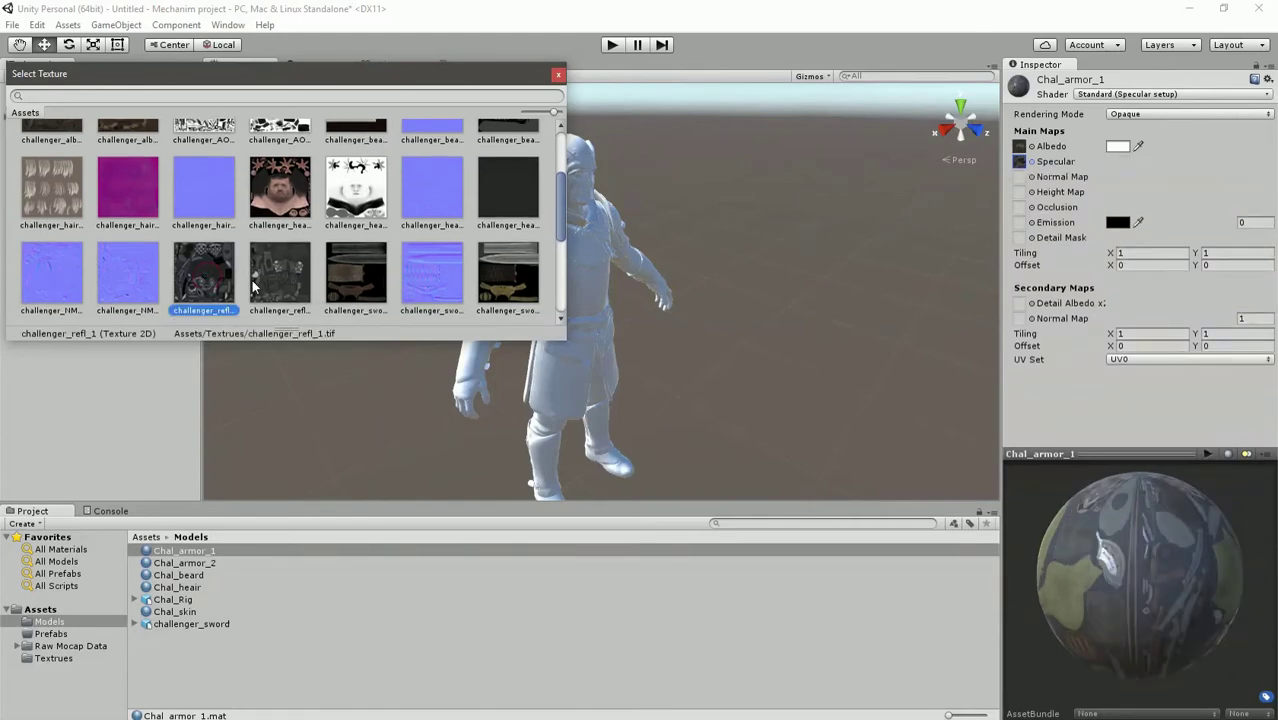
pyautogui.click(836, 257)
# Assign the first challenger_NM texture as the main normal map of the Chal_armor_1 material
pyautogui.click(1032, 177)
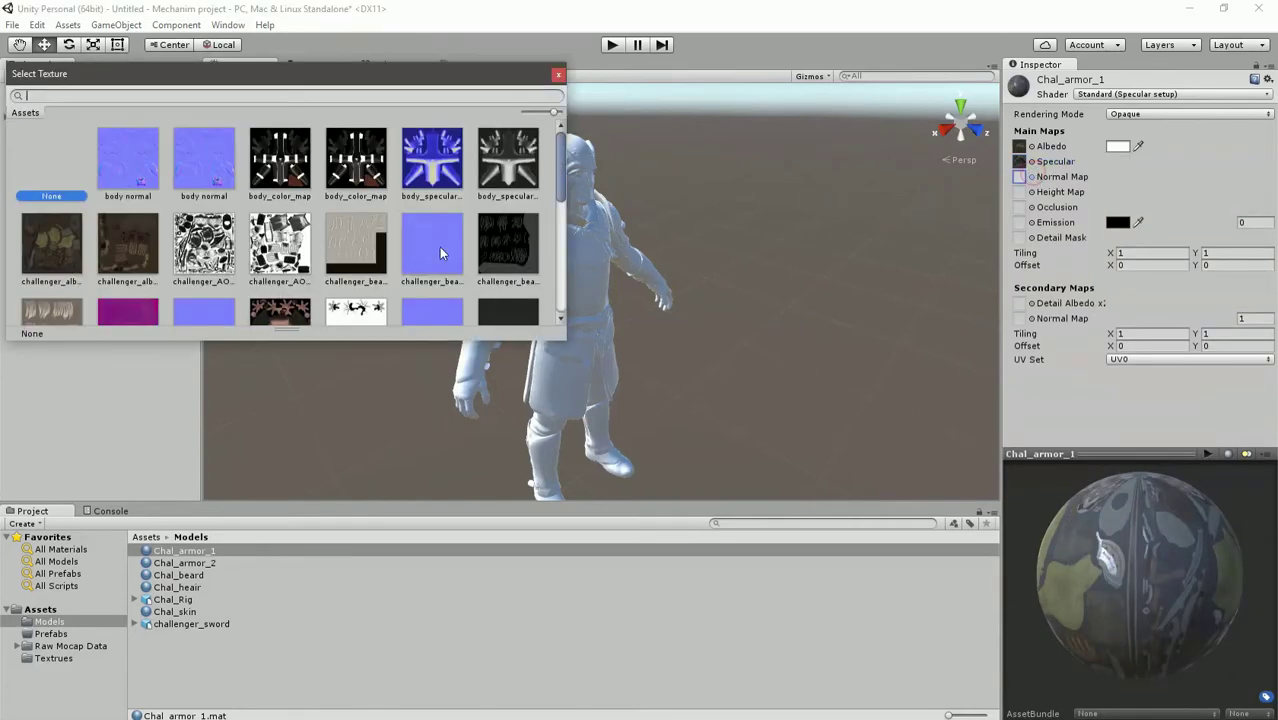
pyautogui.scroll(-4, 401, 252)
pyautogui.scroll(4, 401, 252)
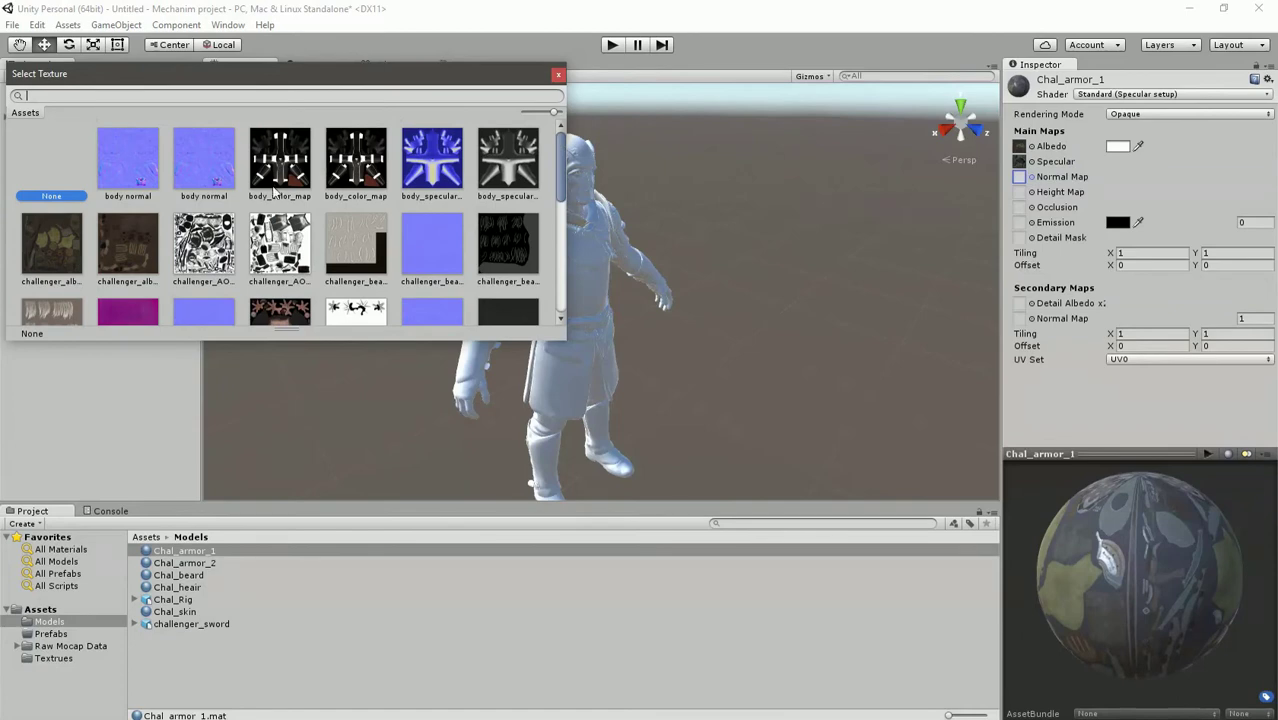
pyautogui.click(131, 154)
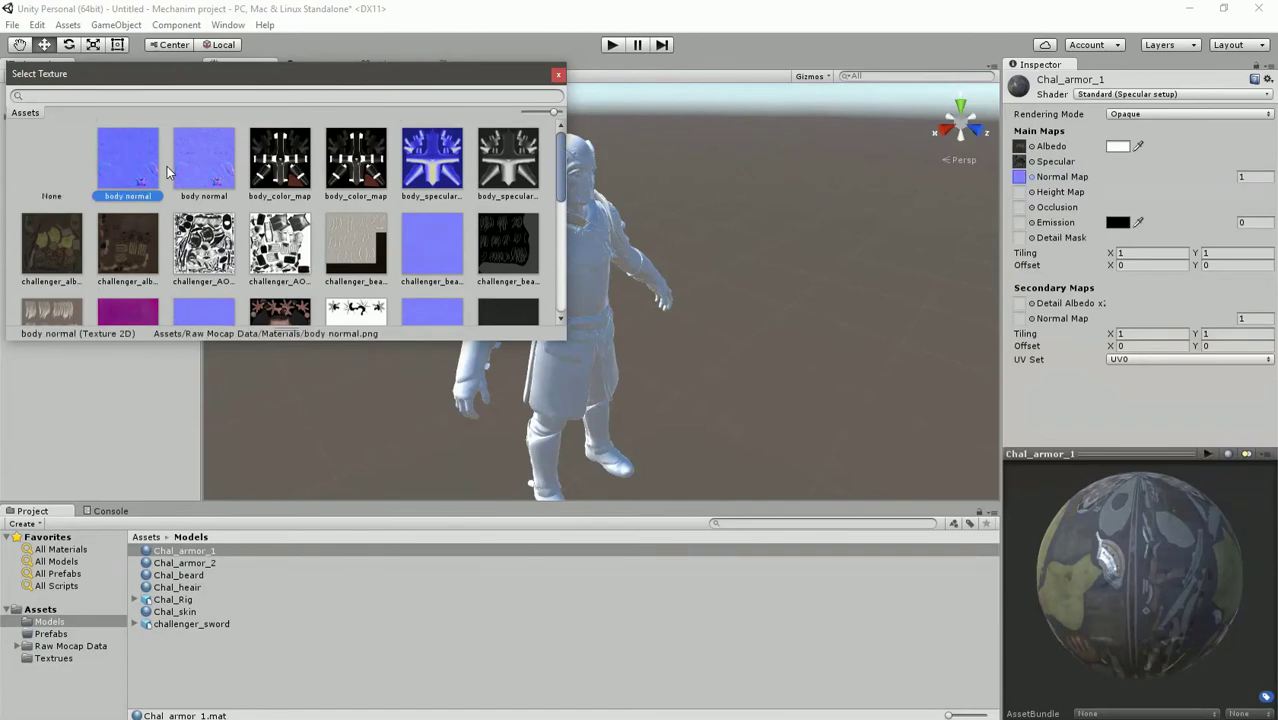
pyautogui.scroll(-4, 167, 175)
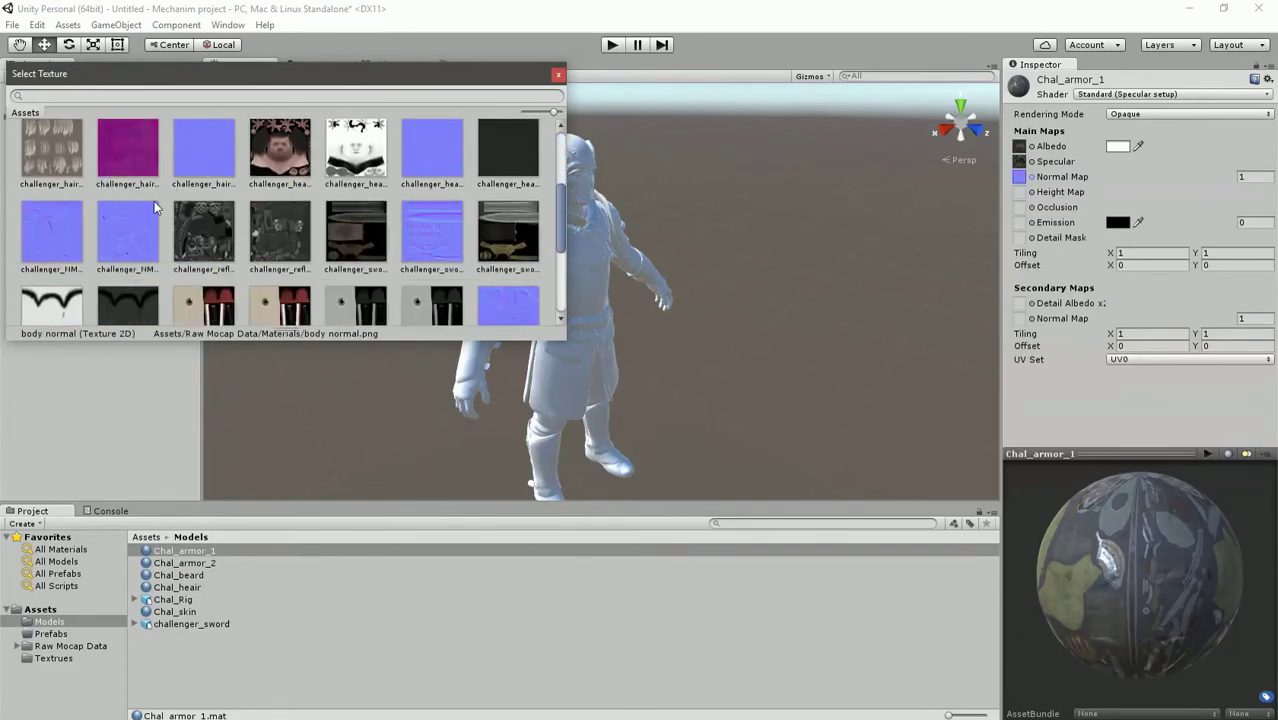
pyautogui.doubleClick(35, 233)
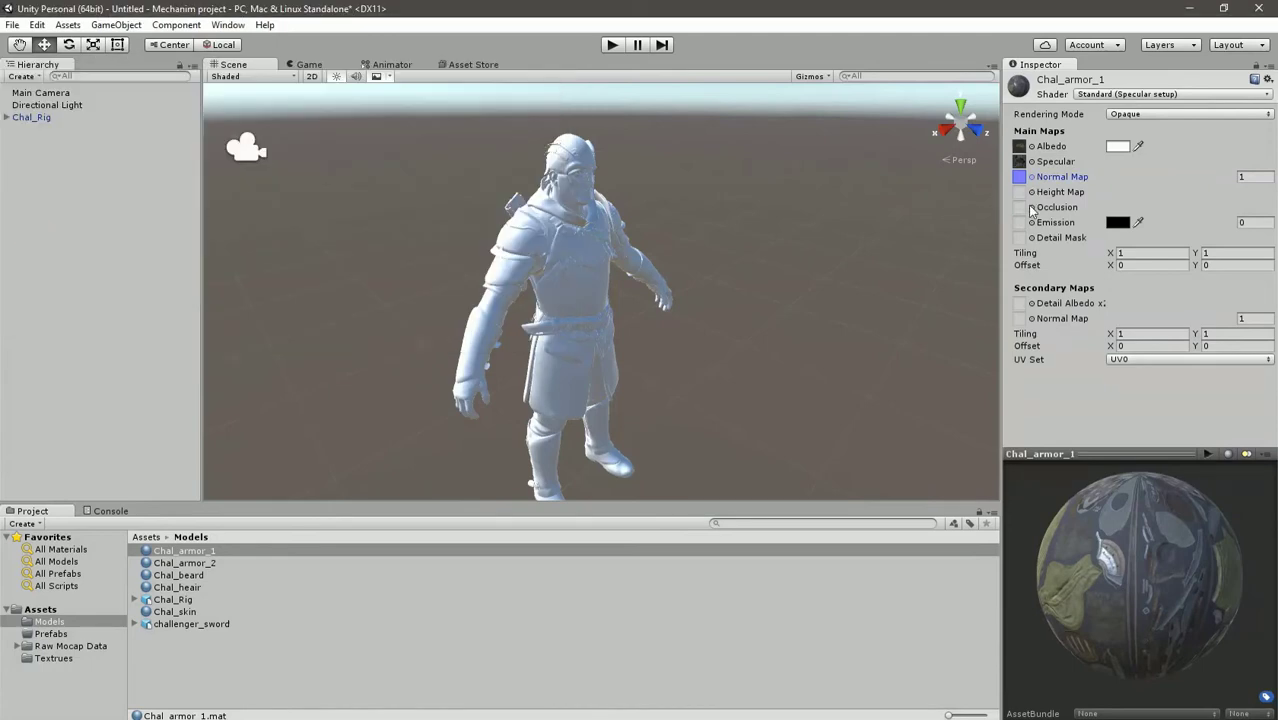
# Assign the first challenger_AO texture to the Occlusion map of the Chal_armor_1 material
pyautogui.click(1030, 208)
pyautogui.scroll(-3, 271, 244)
pyautogui.scroll(3, 271, 244)
pyautogui.scroll(-3, 271, 244)
pyautogui.doubleClick(203, 157)
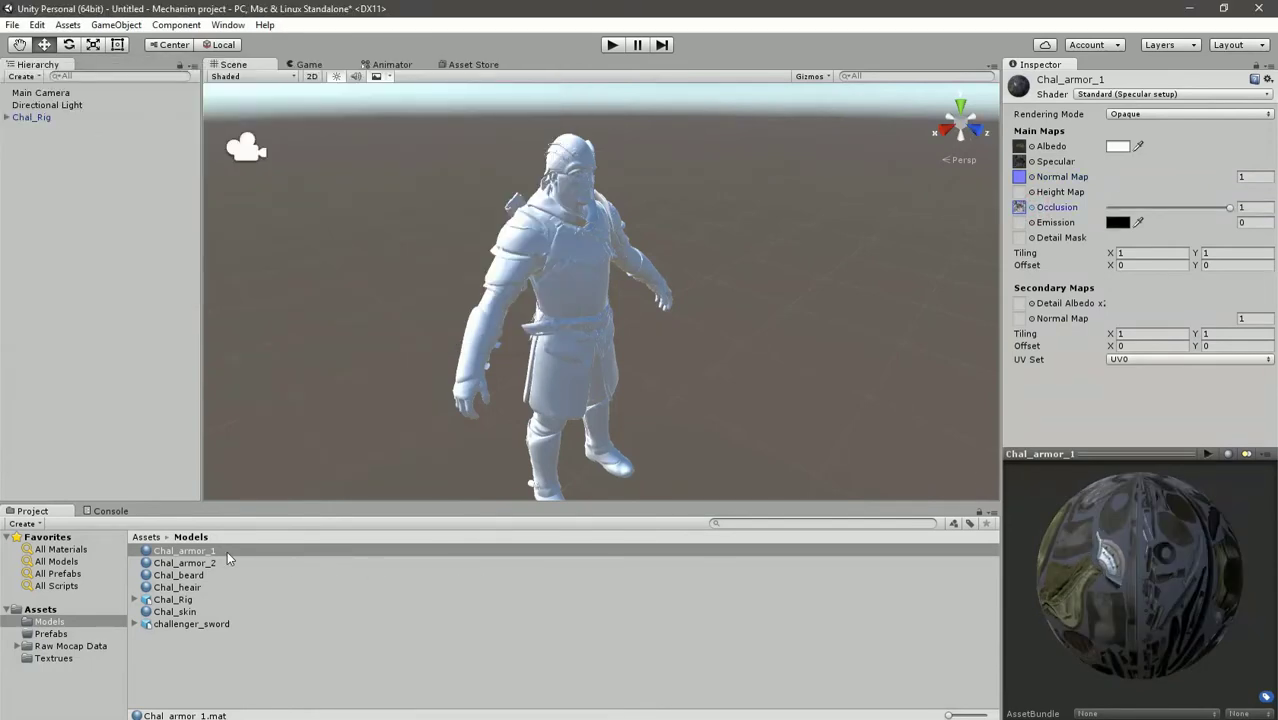
# Apply the Chal_armor_1 material to the character's upper-body armour, hood and helmet in the scene
pyautogui.scroll(3, 700, 240)
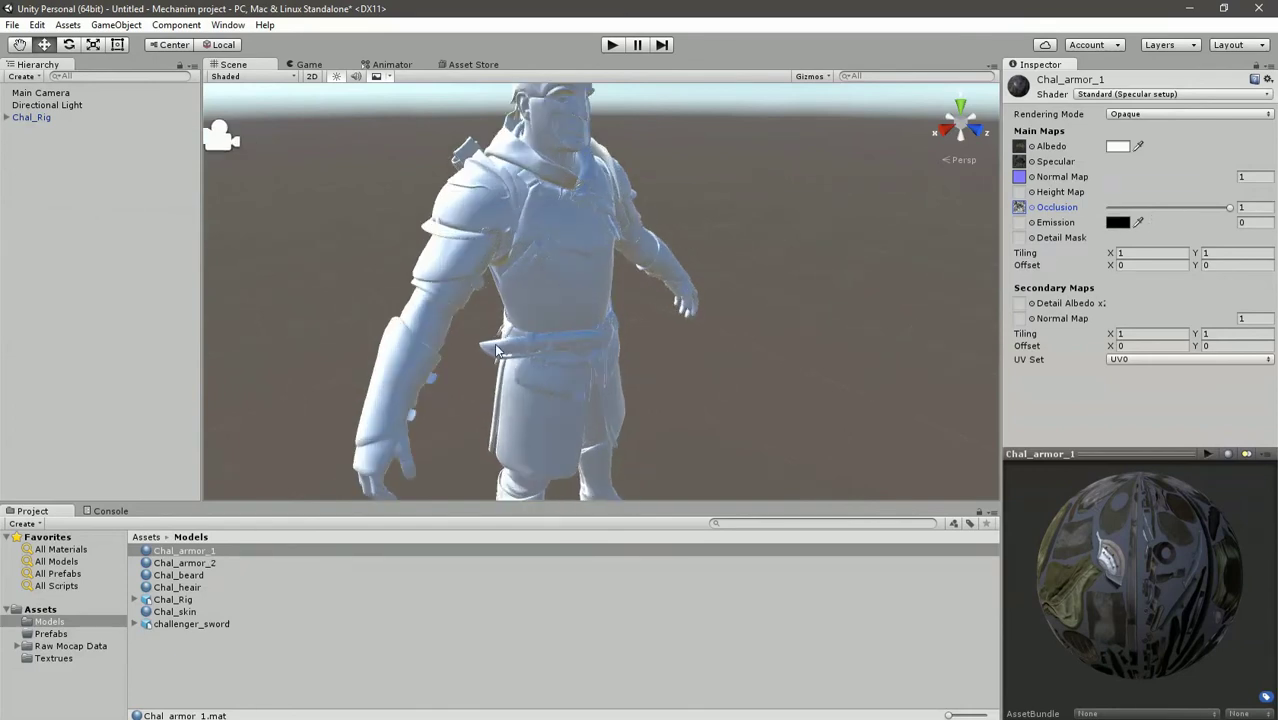
pyautogui.moveTo(185, 550); pyautogui.dragTo(442, 286)
pyautogui.moveTo(182, 555); pyautogui.dragTo(475, 204)
pyautogui.moveTo(259, 517); pyautogui.dragTo(533, 211)
pyautogui.scroll(5, 591, 153)
pyautogui.moveTo(591, 153); pyautogui.dragTo(591, 316, button='middle')
pyautogui.moveTo(326, 441); pyautogui.dragTo(497, 167)
pyautogui.scroll(-3, 647, 466)
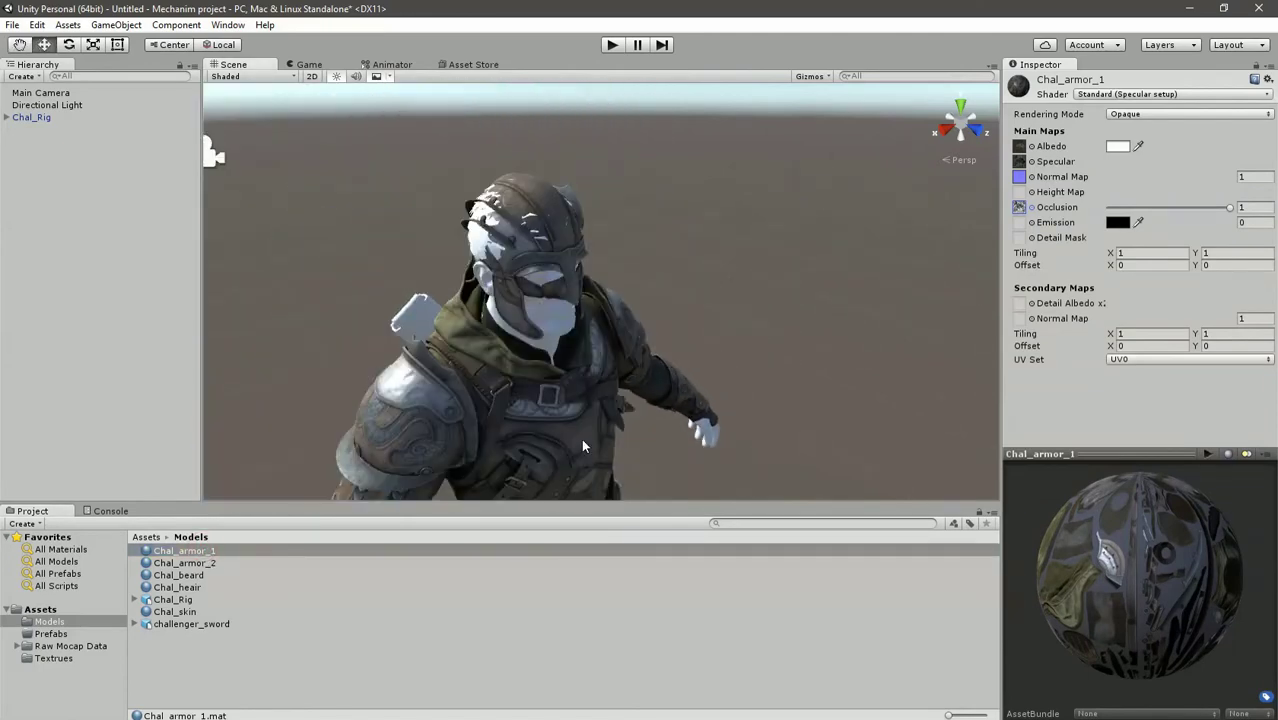
pyautogui.moveTo(343, 353); pyautogui.dragTo(351, 215, button='middle')
# Switch the Chal_armor_2 material to the Standard (Specular setup) shader and assign the second challenger albedo texture to Albedo
pyautogui.click(212, 566)
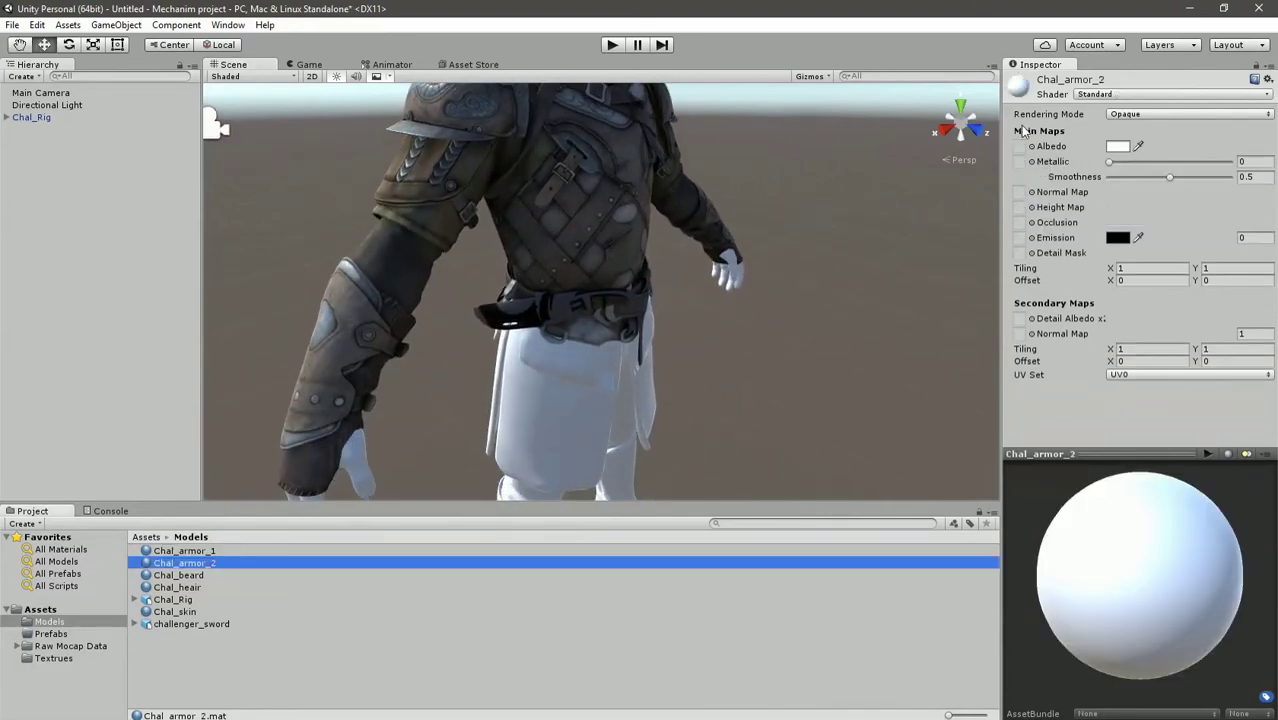
pyautogui.click(1130, 94)
pyautogui.click(1090, 122)
pyautogui.click(262, 550)
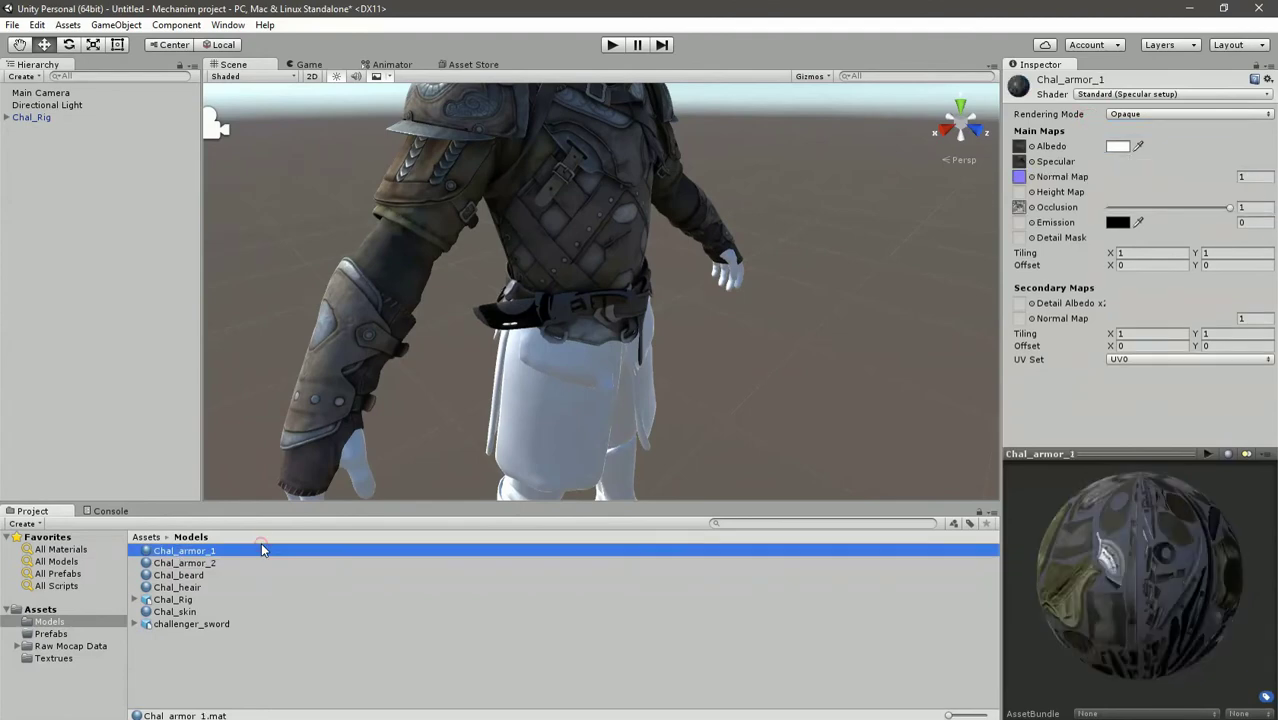
pyautogui.click(261, 563)
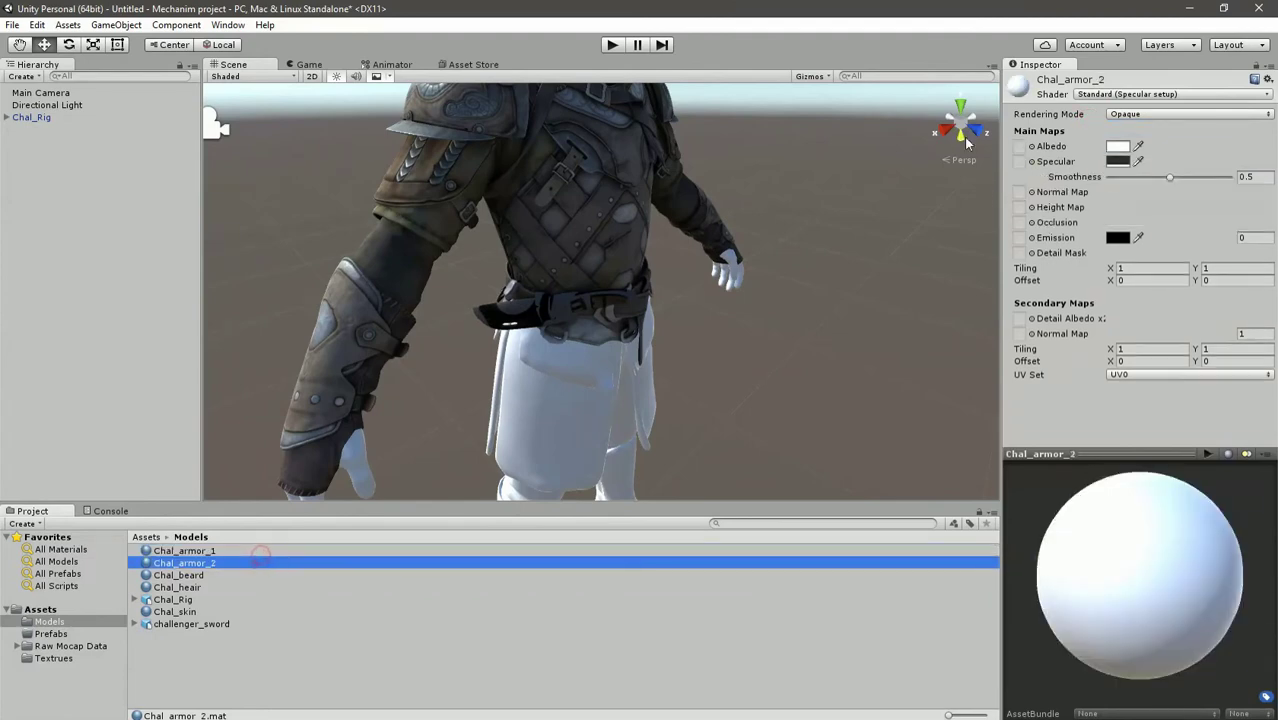
pyautogui.click(1029, 146)
pyautogui.doubleClick(139, 231)
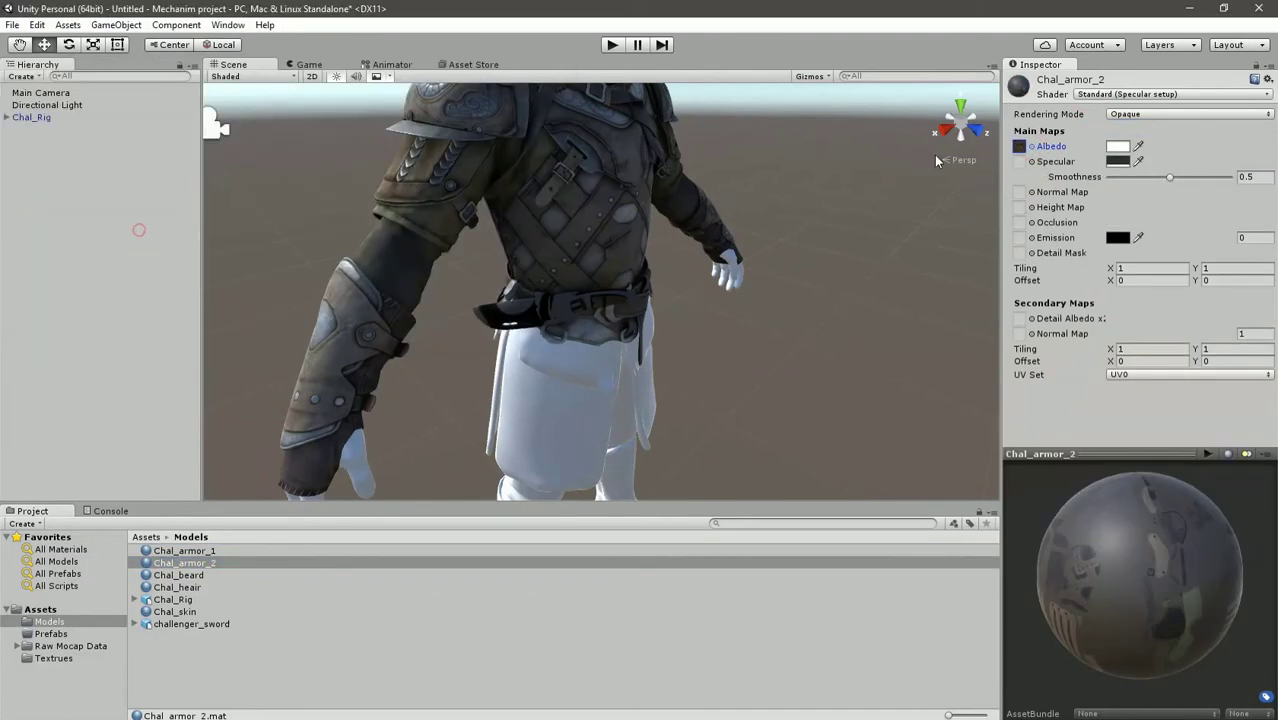
# Assign the second challenger_refl texture to the Specular map of the Chal_armor_2 material
pyautogui.click(1031, 162)
pyautogui.scroll(-3, 325, 269)
pyautogui.doubleClick(261, 264)
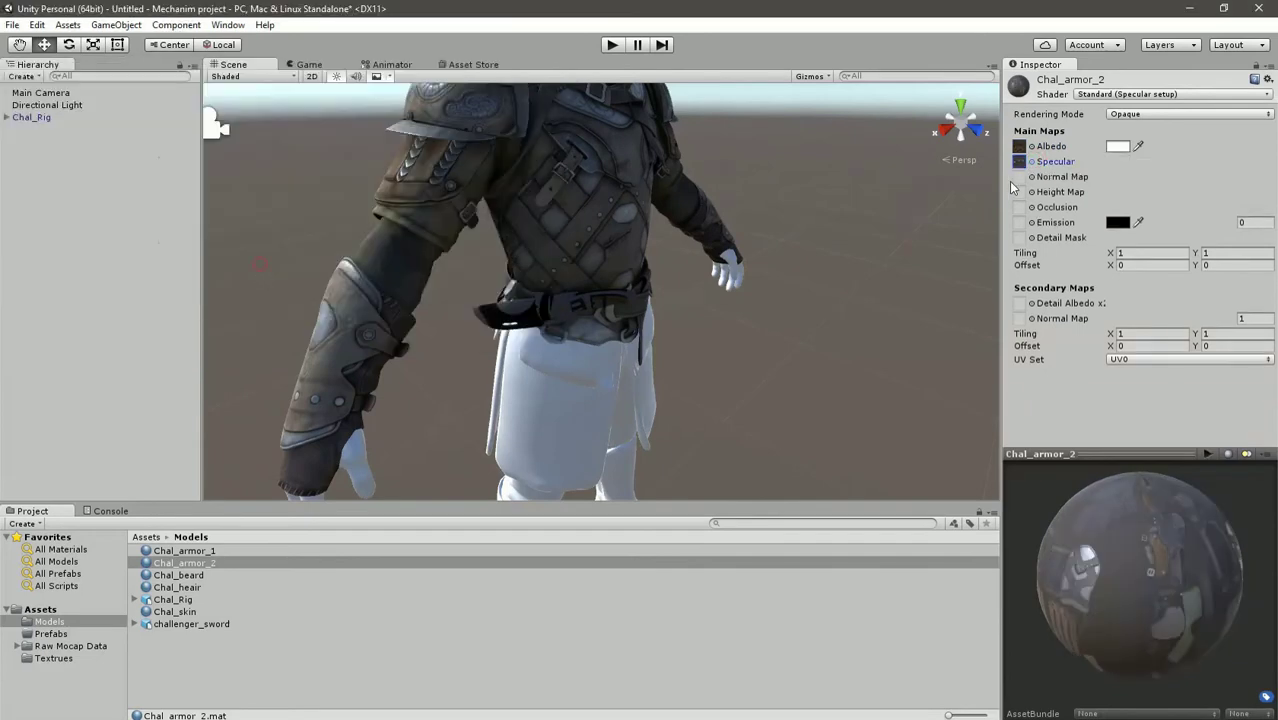
# Give the Chal_armor_2 material the second challenger_NM texture as normal map and the second challenger_AO texture as occlusion
pyautogui.click(1031, 176)
pyautogui.scroll(-4, 400, 260)
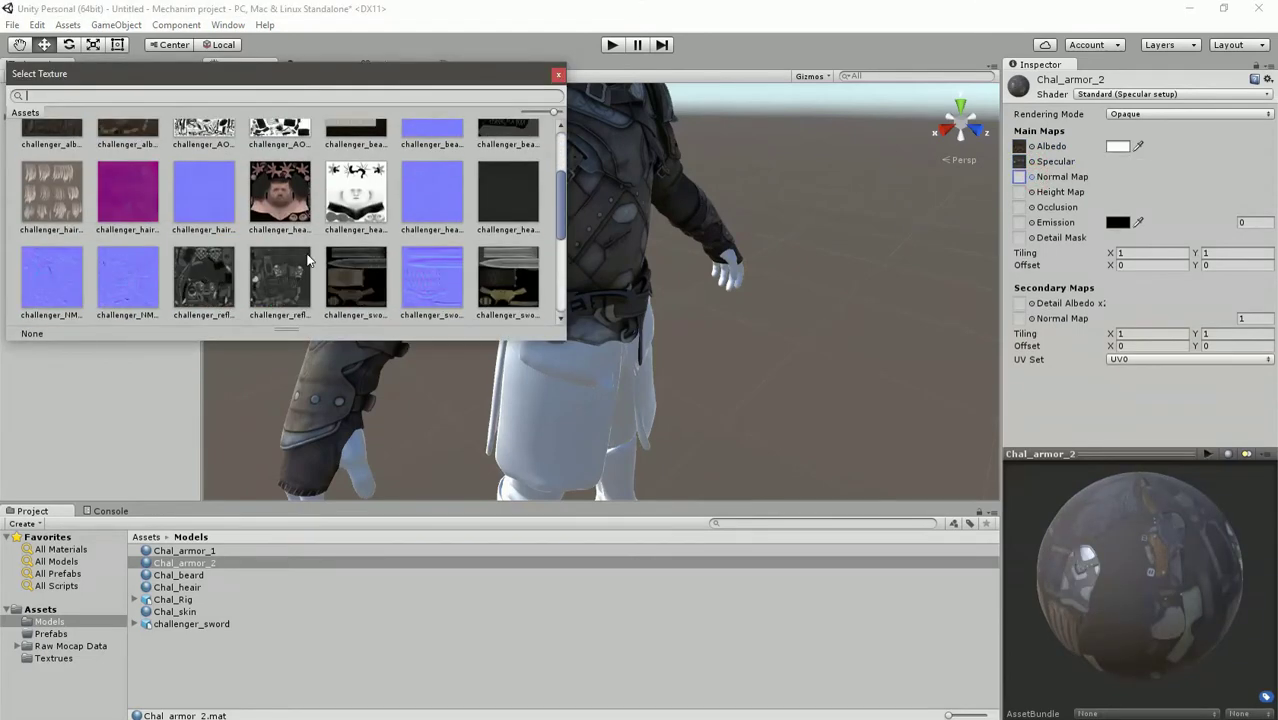
pyautogui.click(144, 286)
pyautogui.doubleClick(144, 286)
pyautogui.click(1031, 207)
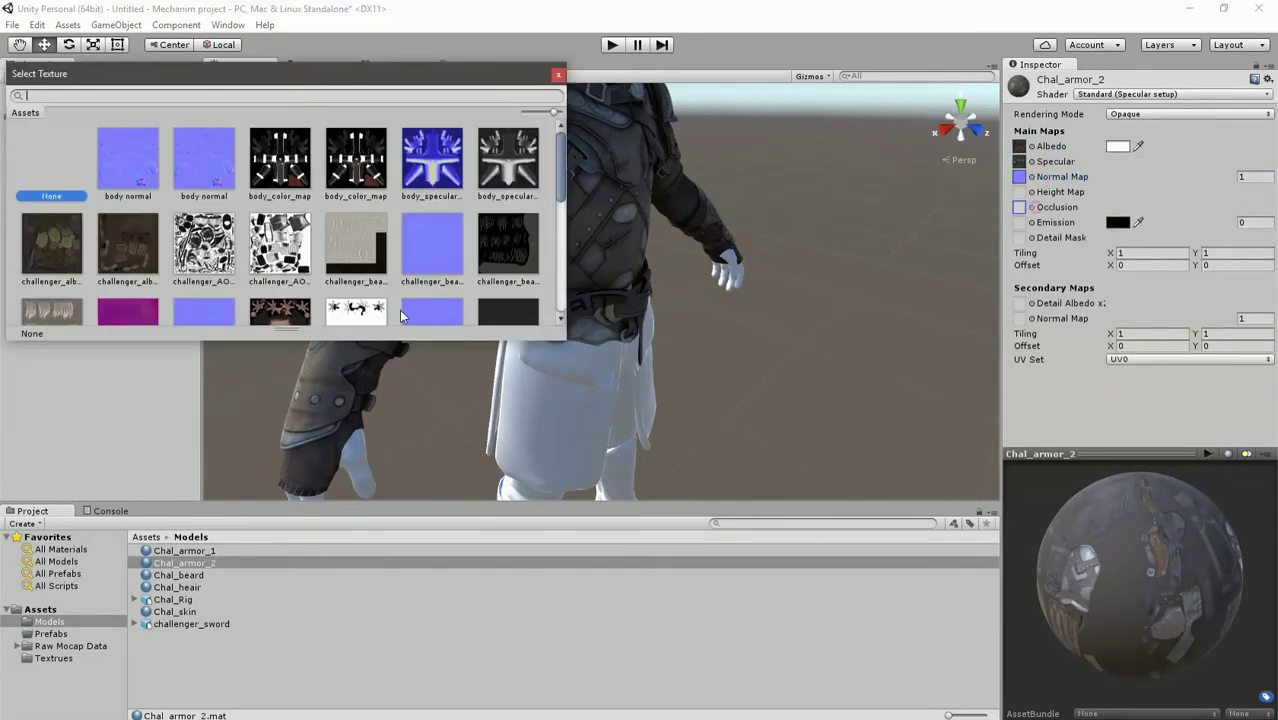
pyautogui.doubleClick(273, 226)
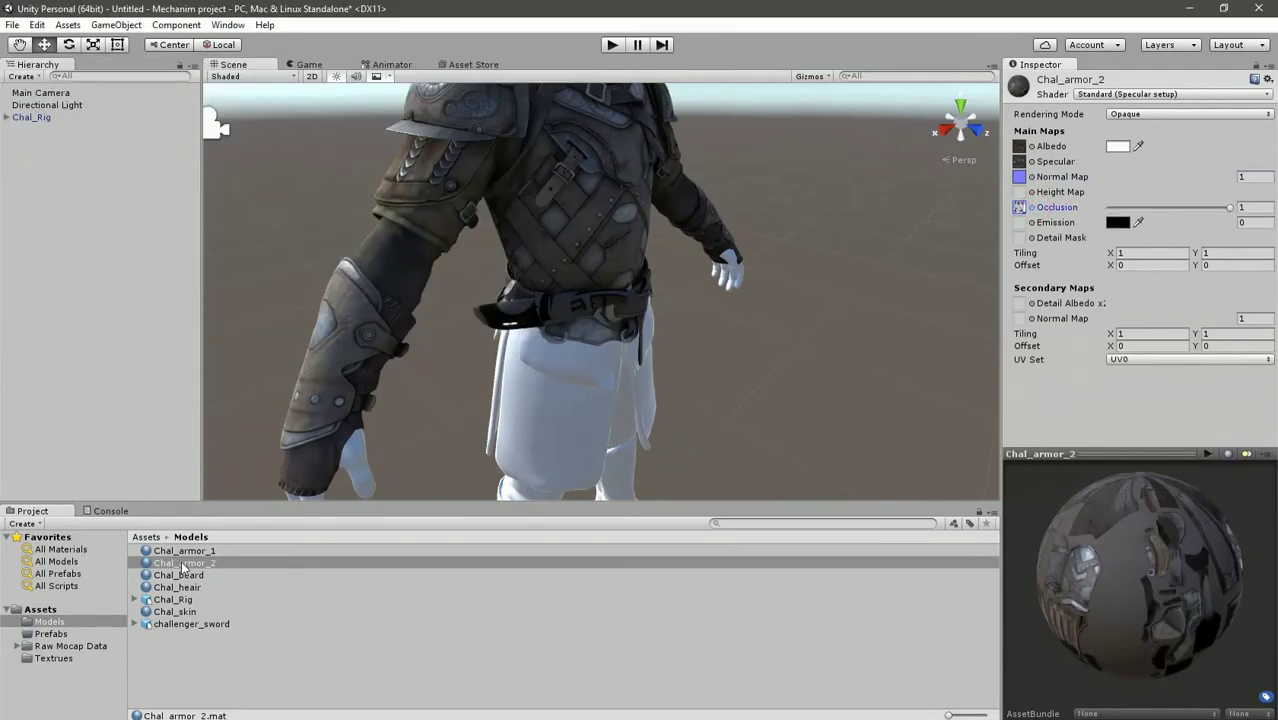
# Apply the Chal_armor_2 material to the character's skirt and remaining lower-body armour in the scene
pyautogui.moveTo(182, 567); pyautogui.dragTo(510, 426)
pyautogui.moveTo(682, 436); pyautogui.dragTo(690, 290, button='middle')
pyautogui.moveTo(224, 566); pyautogui.dragTo(547, 410)
pyautogui.moveTo(184, 566); pyautogui.dragTo(556, 319)
pyautogui.moveTo(556, 319); pyautogui.dragTo(517, 306, button='middle')
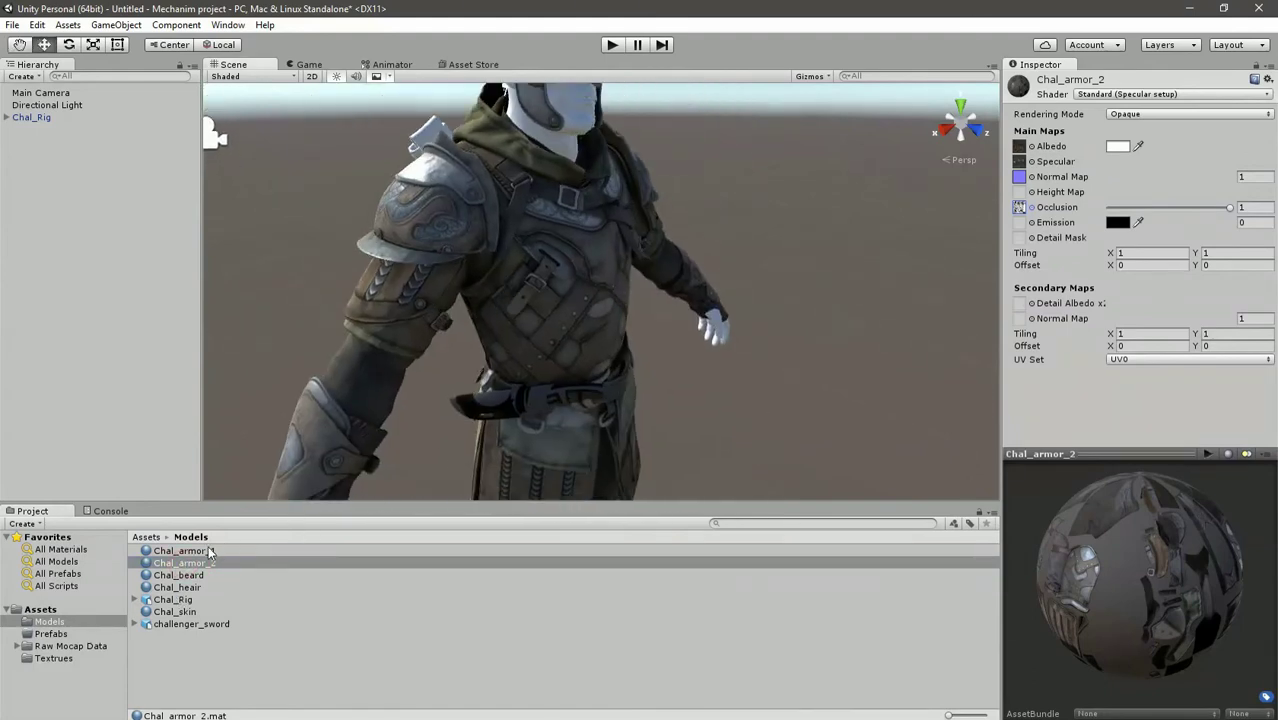
# Assign the challenger head colour texture to Albedo and the dark challenger head reflection texture to Metallic of the Chal_skin material
pyautogui.keyDown('alt'); pyautogui.moveTo(519, 411); pyautogui.dragTo(715, 288); pyautogui.keyUp('alt')
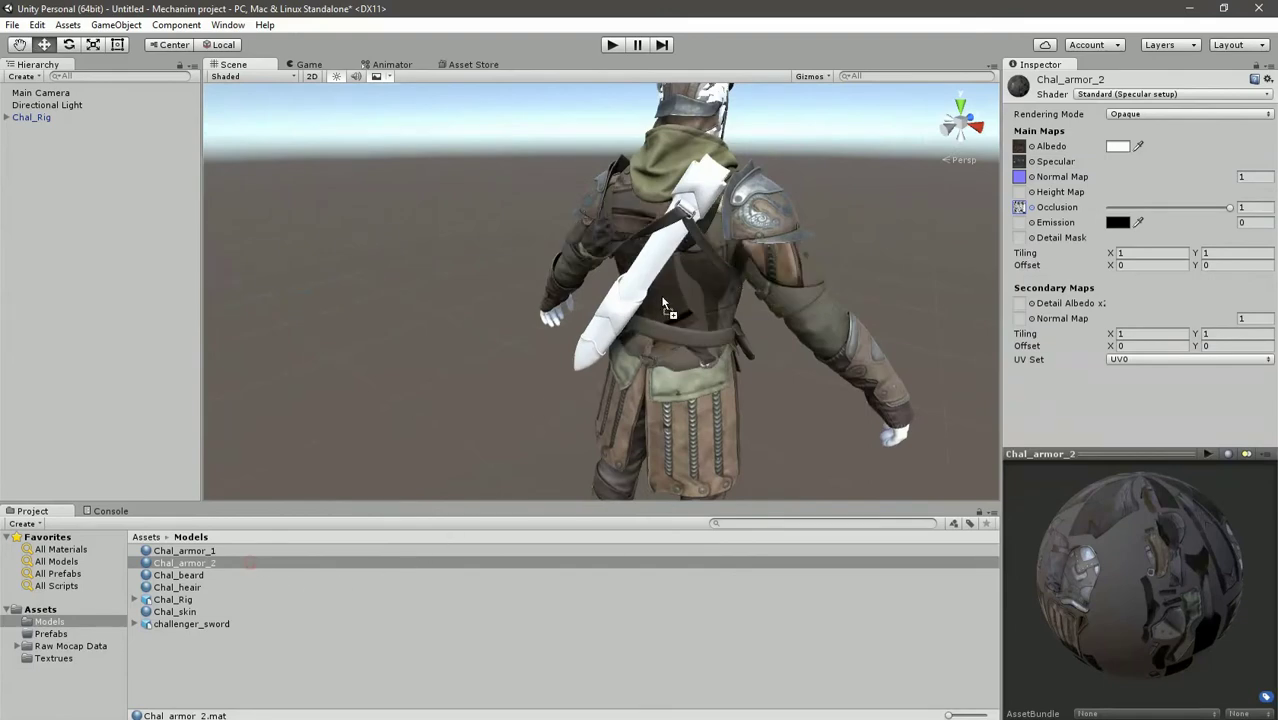
pyautogui.keyDown('alt'); pyautogui.moveTo(520, 300); pyautogui.dragTo(142, 372); pyautogui.keyUp('alt')
pyautogui.click(193, 611)
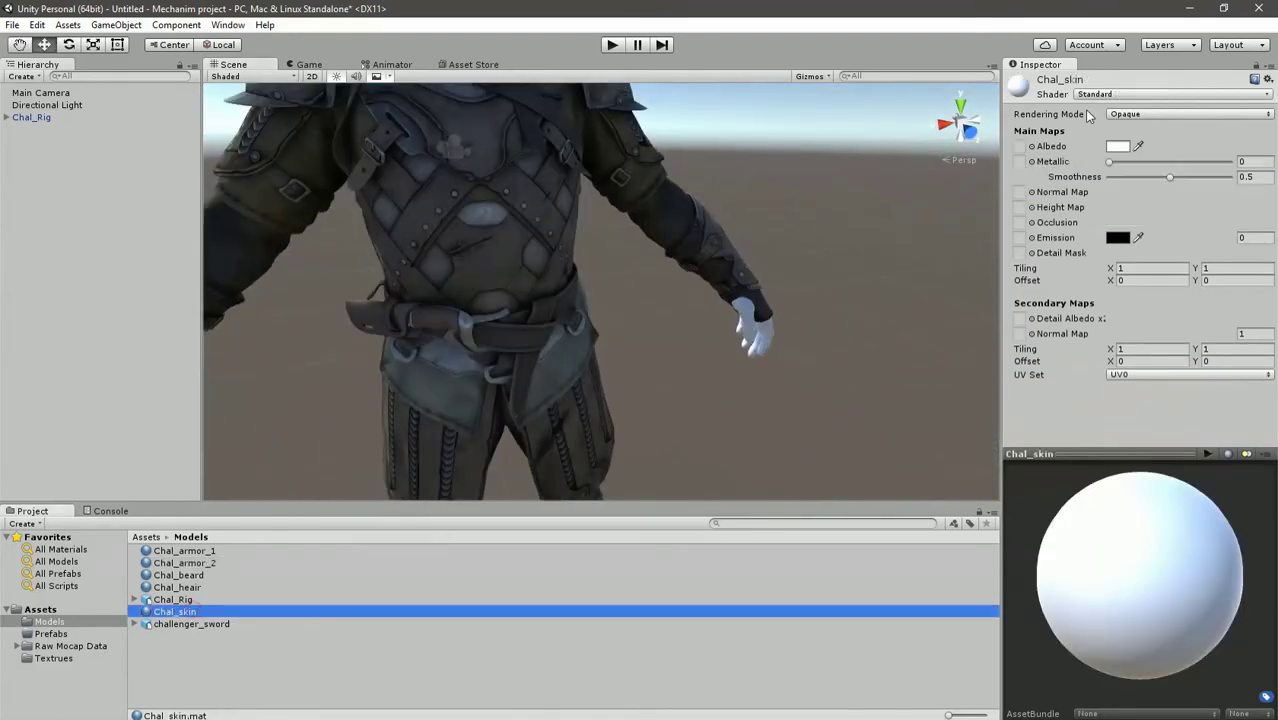
pyautogui.click(1031, 146)
pyautogui.scroll(-3, 340, 260)
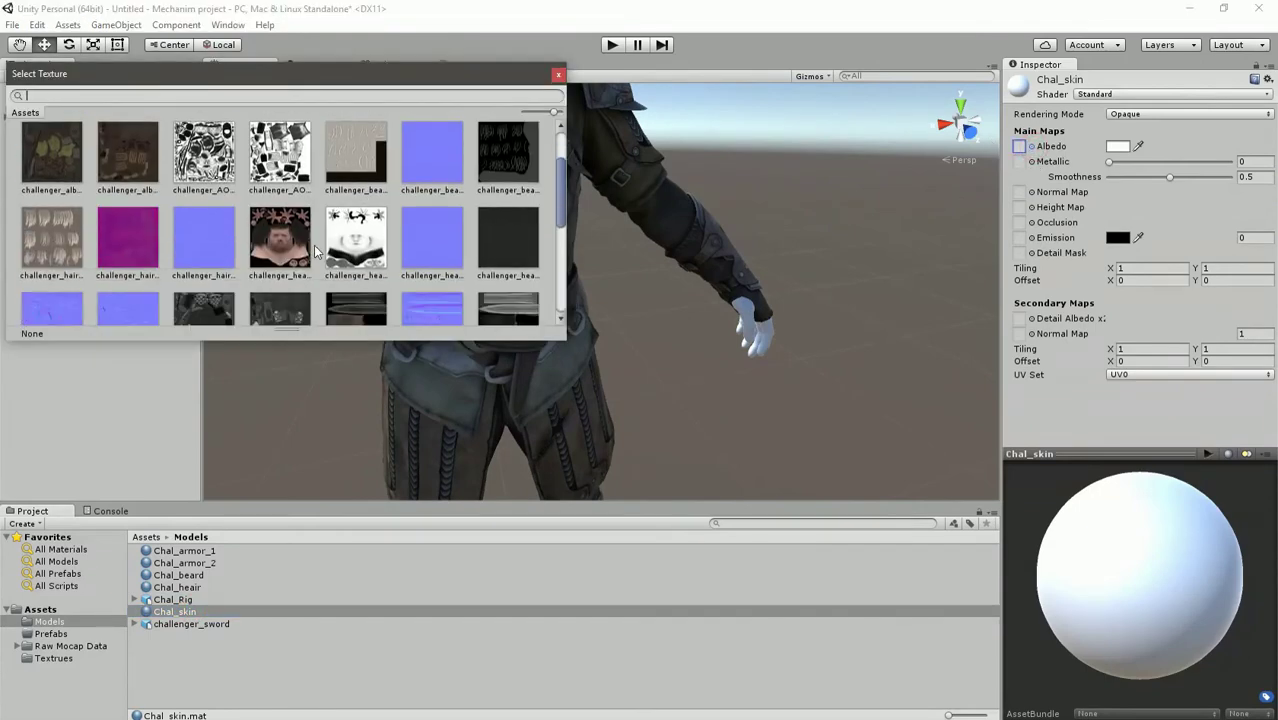
pyautogui.doubleClick(300, 245)
pyautogui.click(1032, 162)
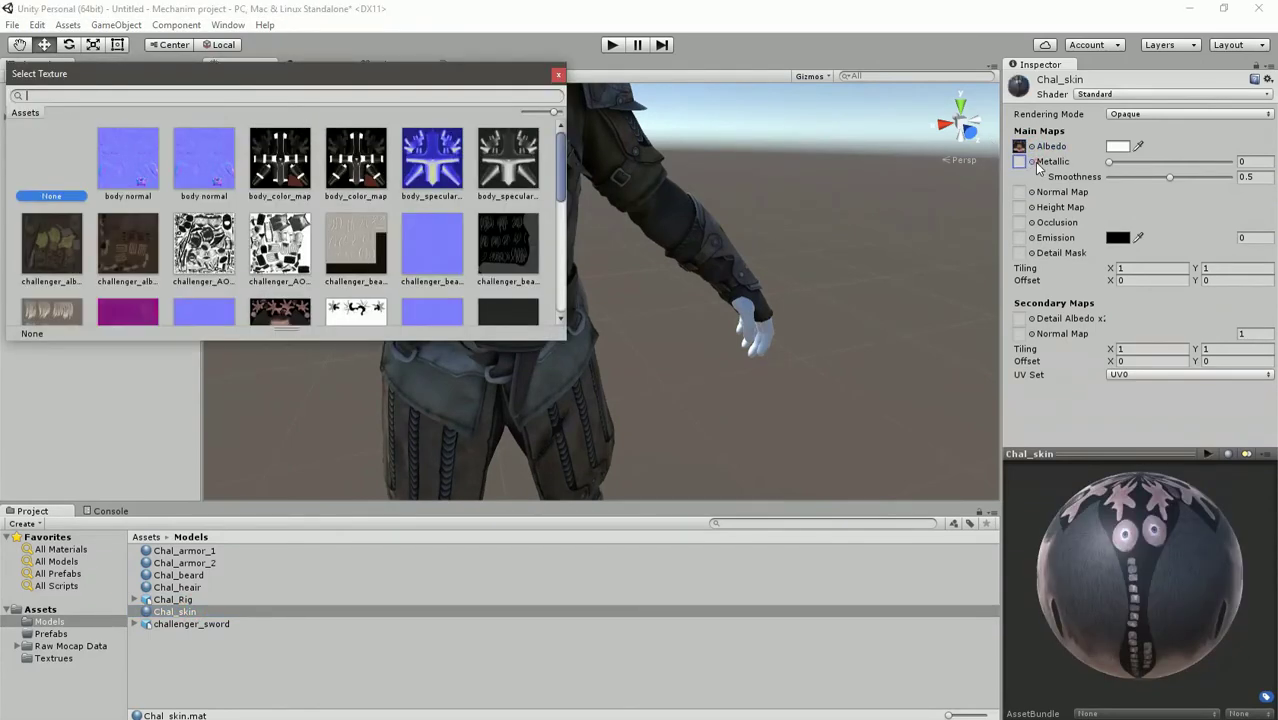
pyautogui.scroll(-5, 455, 245)
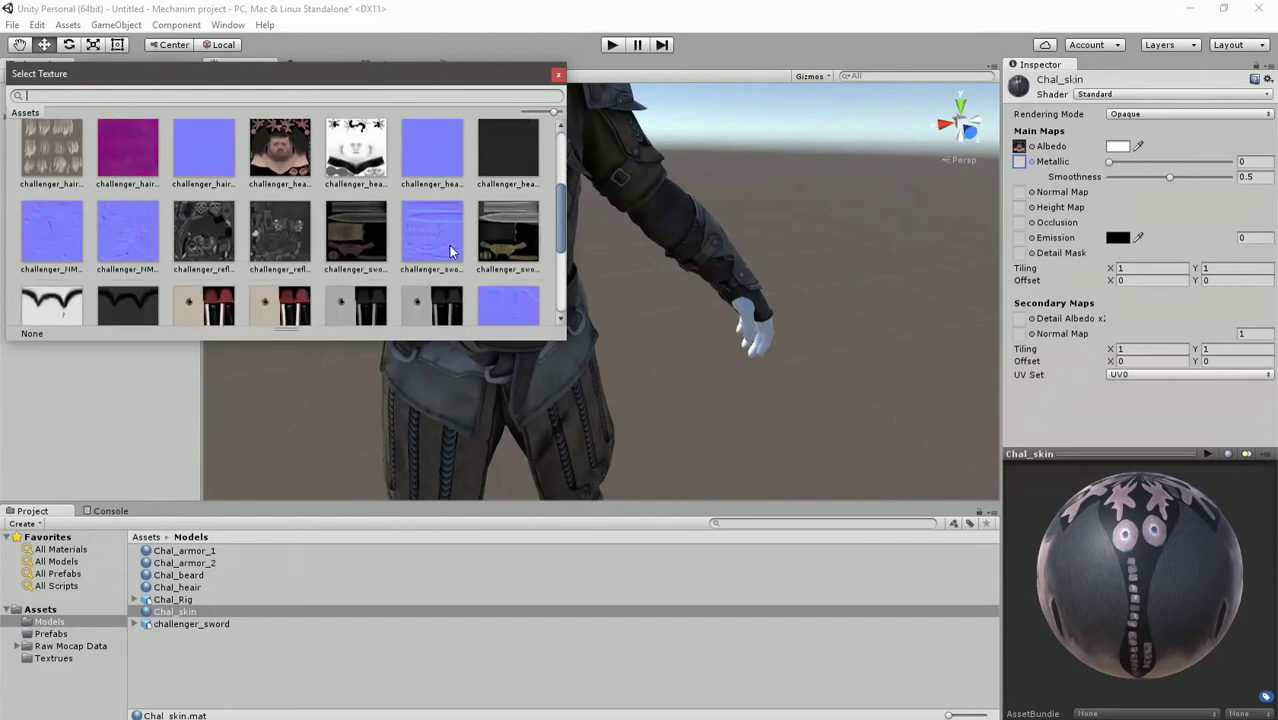
pyautogui.doubleClick(517, 159)
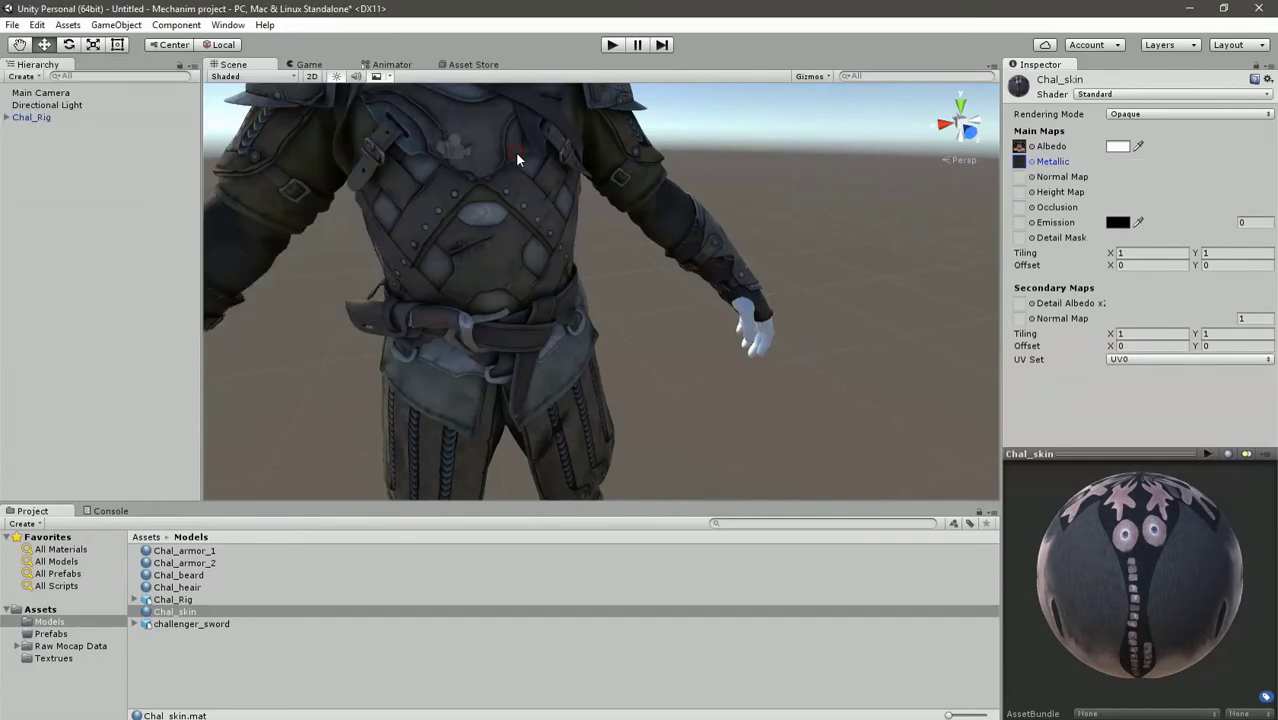
# Give the Chal_skin material the challenger head normal texture as normal map and the white challenger head texture as occlusion
pyautogui.click(1031, 177)
pyautogui.scroll(-5, 431, 236)
pyautogui.doubleClick(437, 205)
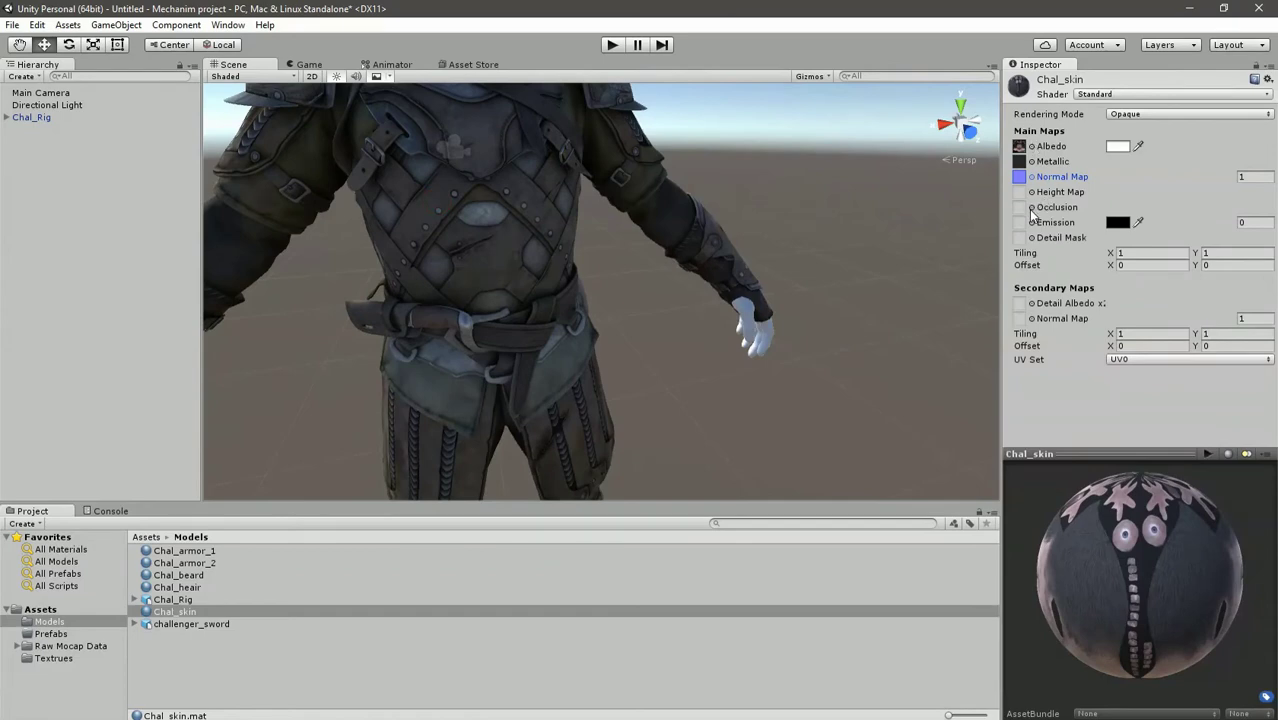
pyautogui.click(1031, 208)
pyautogui.scroll(-5, 393, 252)
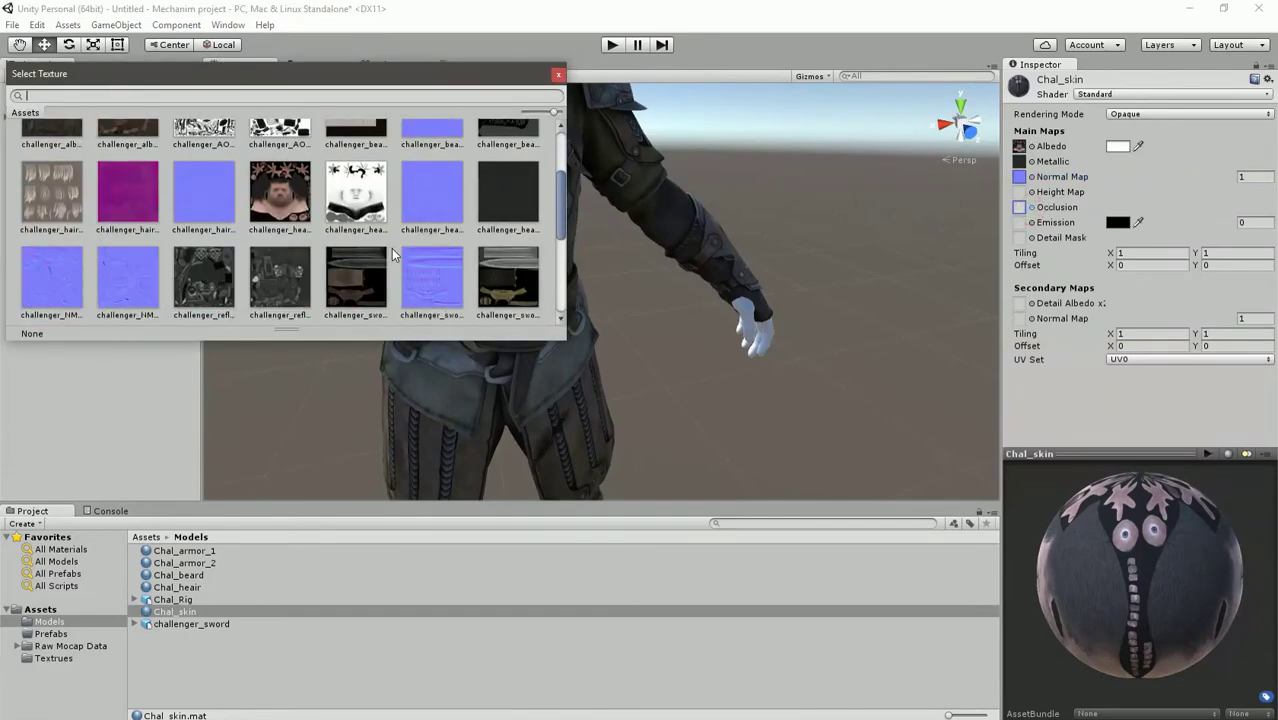
pyautogui.doubleClick(375, 188)
# Apply the Chal_skin material to the character's face and hands in the scene
pyautogui.moveTo(421, 239); pyautogui.dragTo(461, 335, button='middle')
pyautogui.moveTo(186, 611); pyautogui.dragTo(565, 259)
pyautogui.moveTo(577, 130); pyautogui.dragTo(568, 242, button='middle')
pyautogui.scroll(4, 568, 242)
pyautogui.scroll(-7, 524, 277)
pyautogui.moveTo(451, 359); pyautogui.dragTo(532, 264, button='middle')
pyautogui.scroll(-2, 532, 266)
pyautogui.scroll(2, 531, 266)
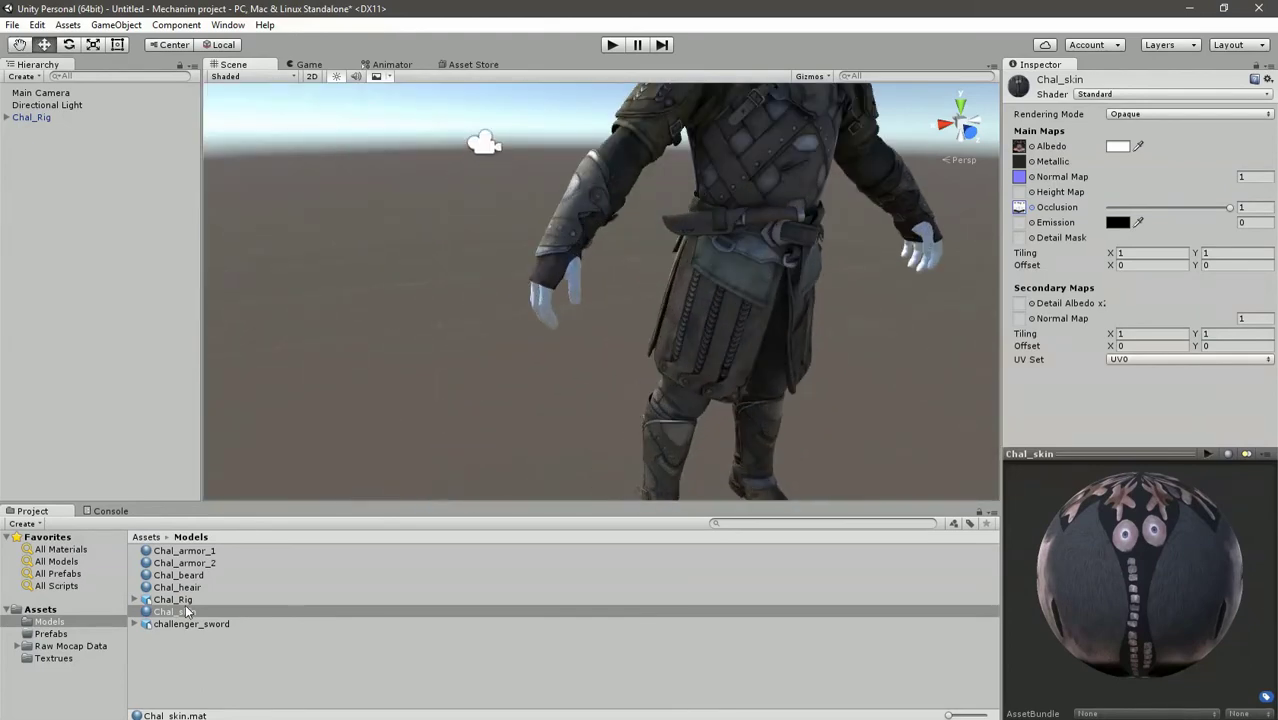
pyautogui.moveTo(186, 611); pyautogui.dragTo(540, 312)
pyautogui.moveTo(662, 160); pyautogui.dragTo(550, 360, button='middle')
pyautogui.scroll(5, 552, 349)
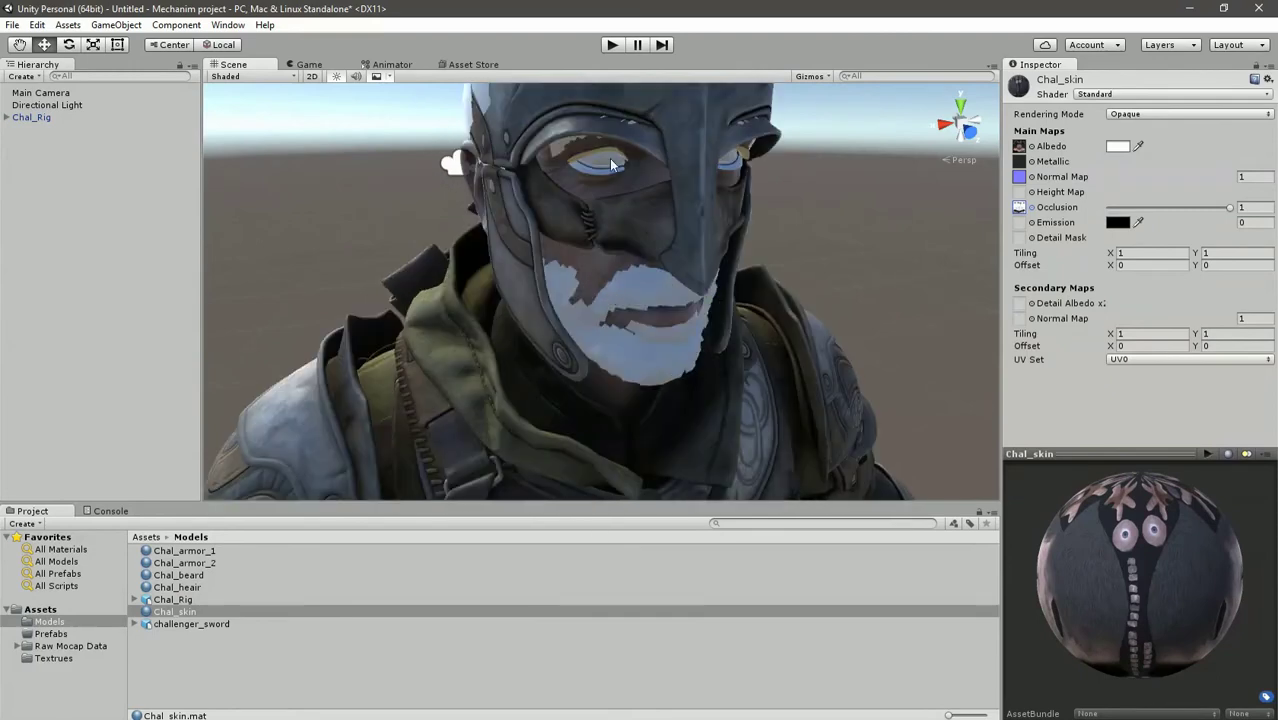
# Deactivate the challenger_helm object to hide the helmet on the character
pyautogui.scroll(-5, 638, 172)
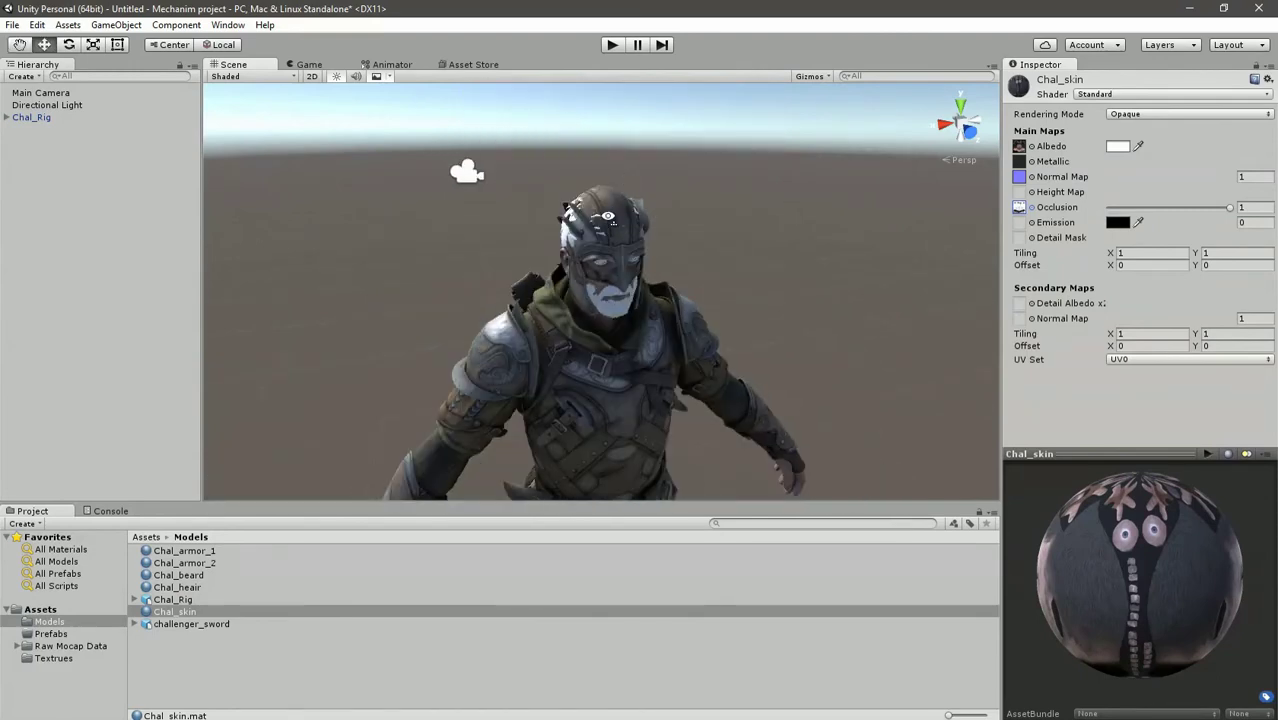
pyautogui.click(607, 216)
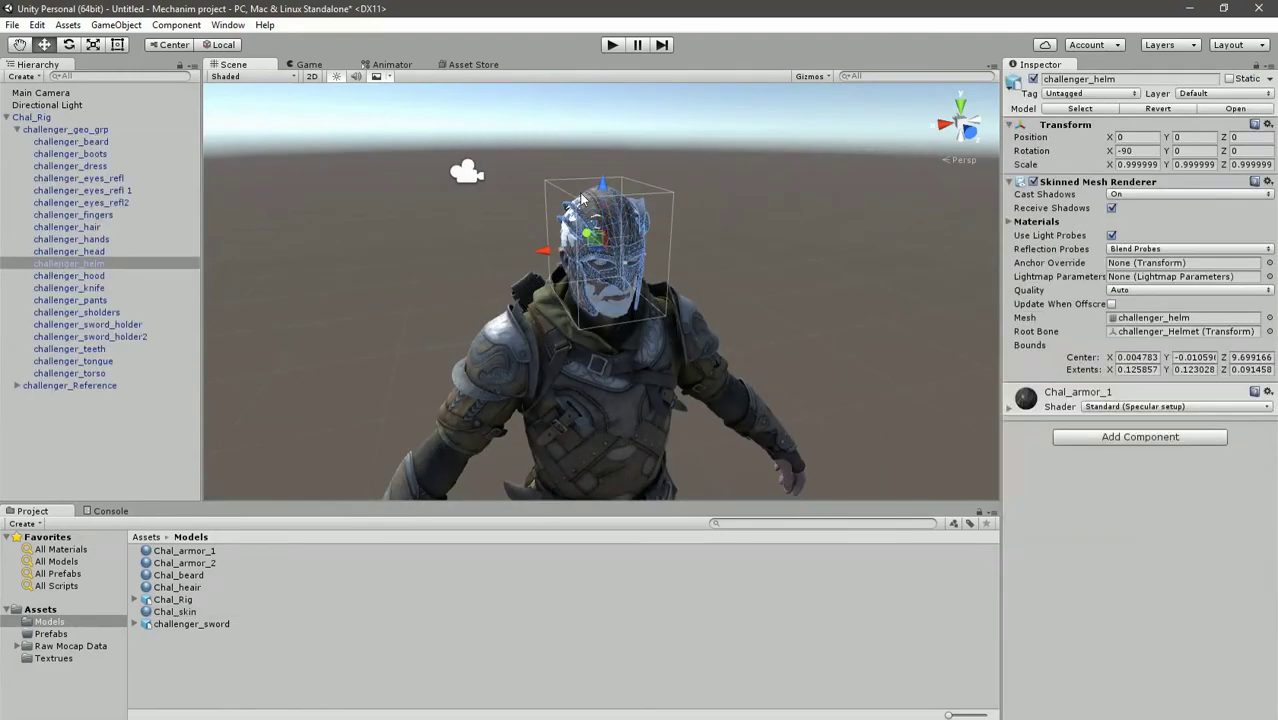
pyautogui.scroll(5, 518, 172)
pyautogui.keyDown('alt'); pyautogui.moveTo(518, 172); pyautogui.dragTo(502, 194); pyautogui.keyUp('alt')
pyautogui.scroll(-4, 502, 194)
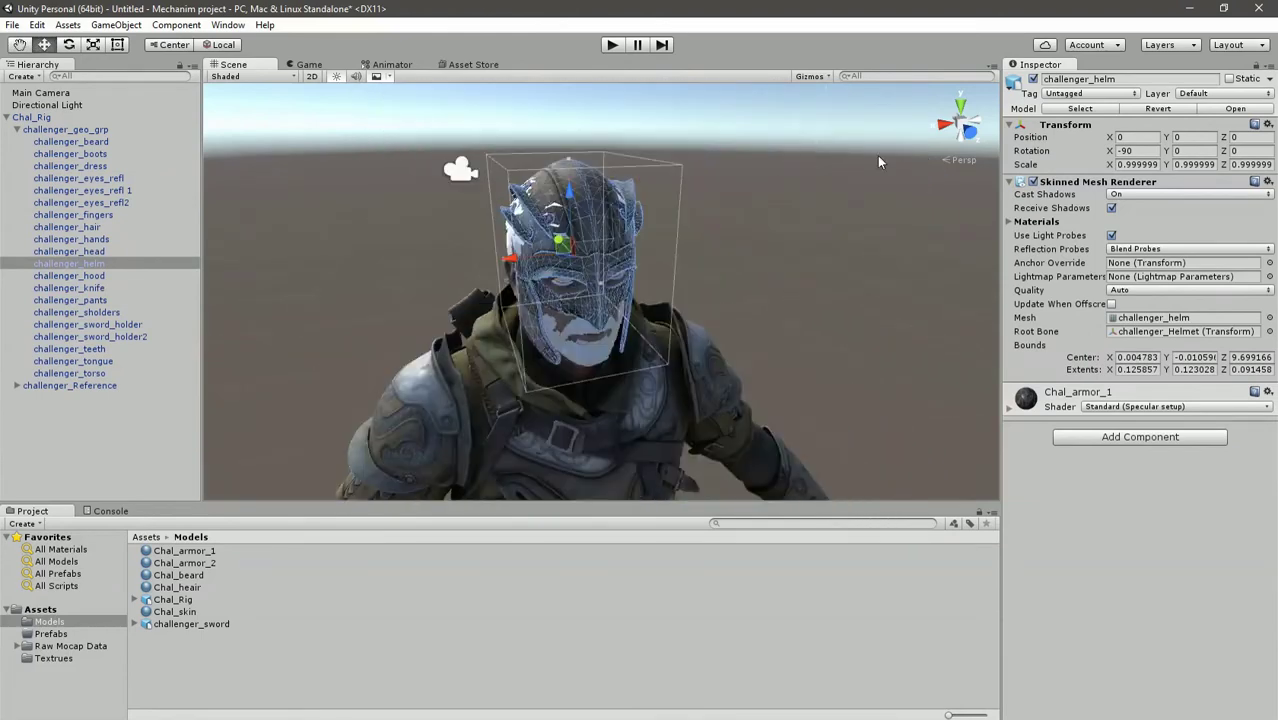
pyautogui.click(1033, 79)
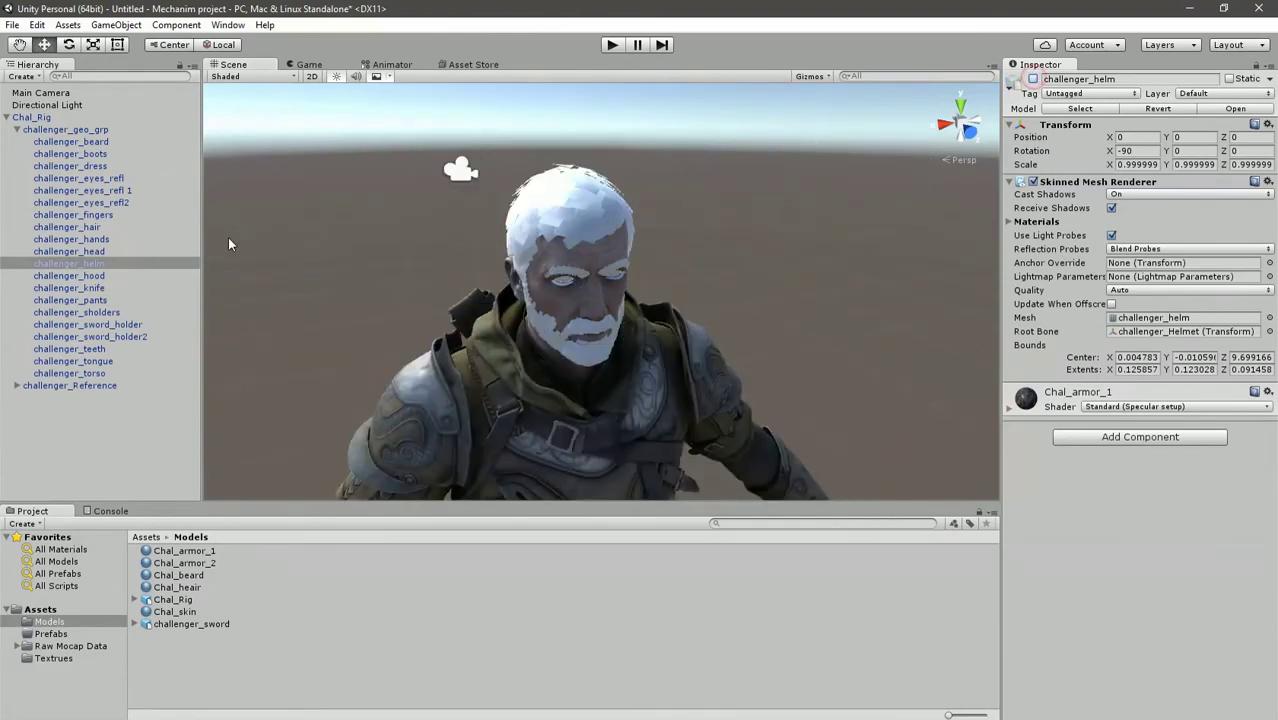
# Deactivate challenger_eyes_refl and challenger_eyes_refl2, and apply the Chal_skin material to the character's eyes
pyautogui.click(106, 202)
pyautogui.click(143, 190)
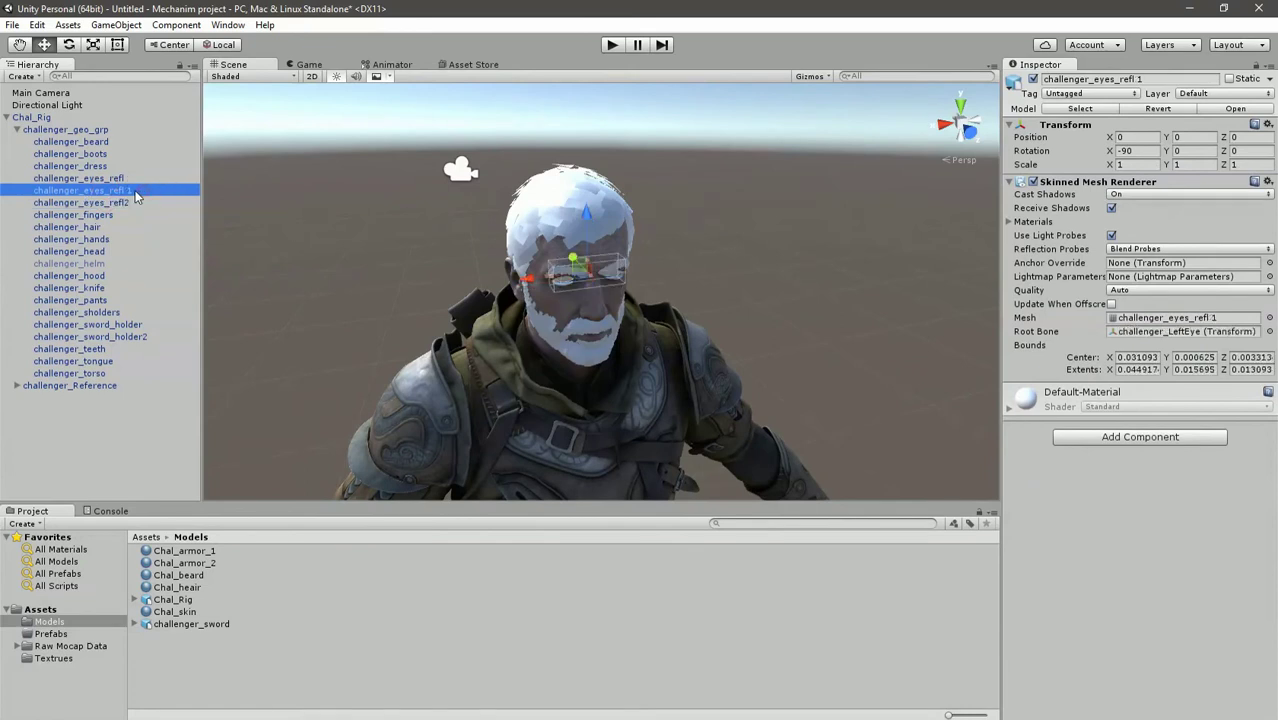
pyautogui.press('f')
pyautogui.keyDown('ctrl'); pyautogui.click(101, 203); pyautogui.keyUp('ctrl')
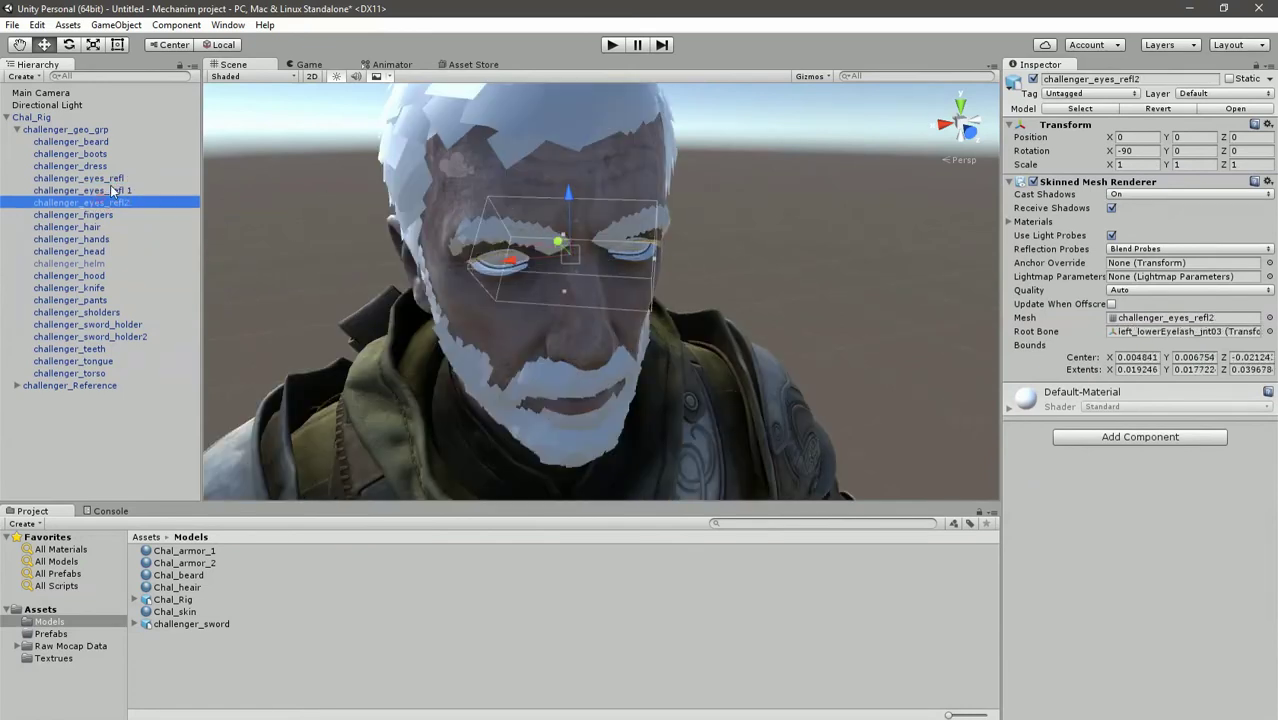
pyautogui.keyDown('ctrl'); pyautogui.click(113, 178); pyautogui.keyUp('ctrl')
pyautogui.click(1033, 79)
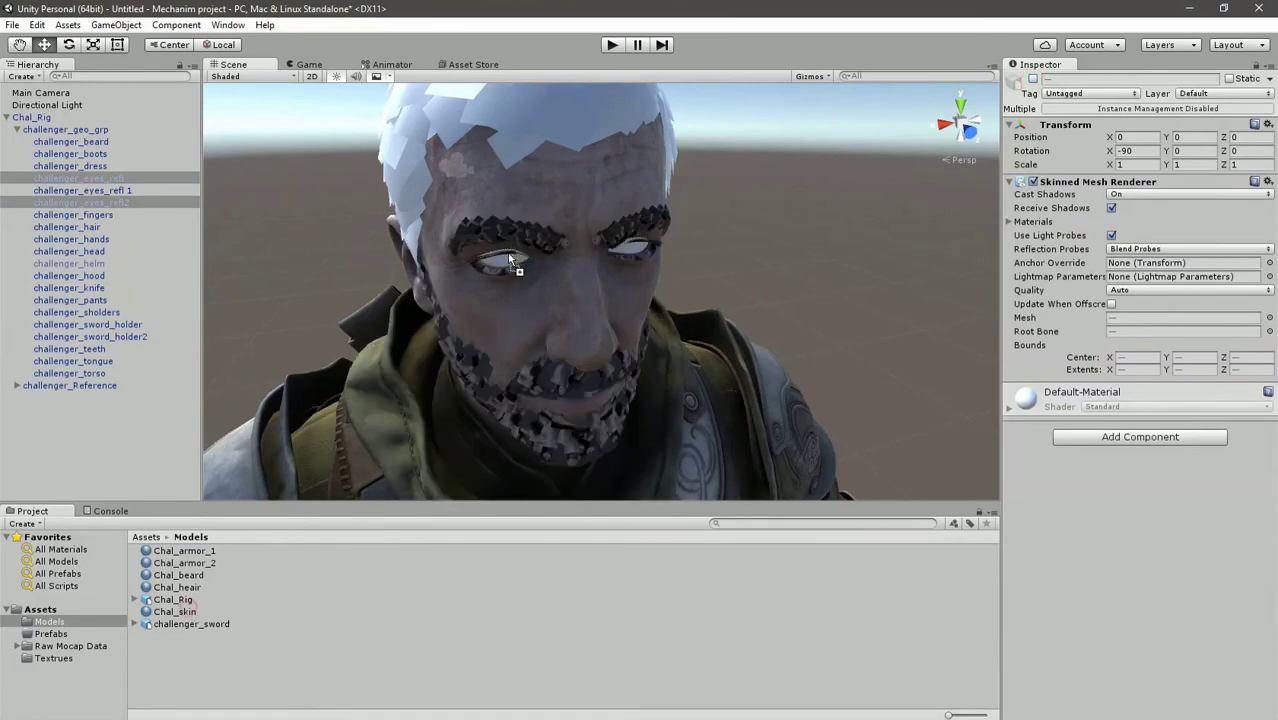
pyautogui.scroll(-5, 529, 251)
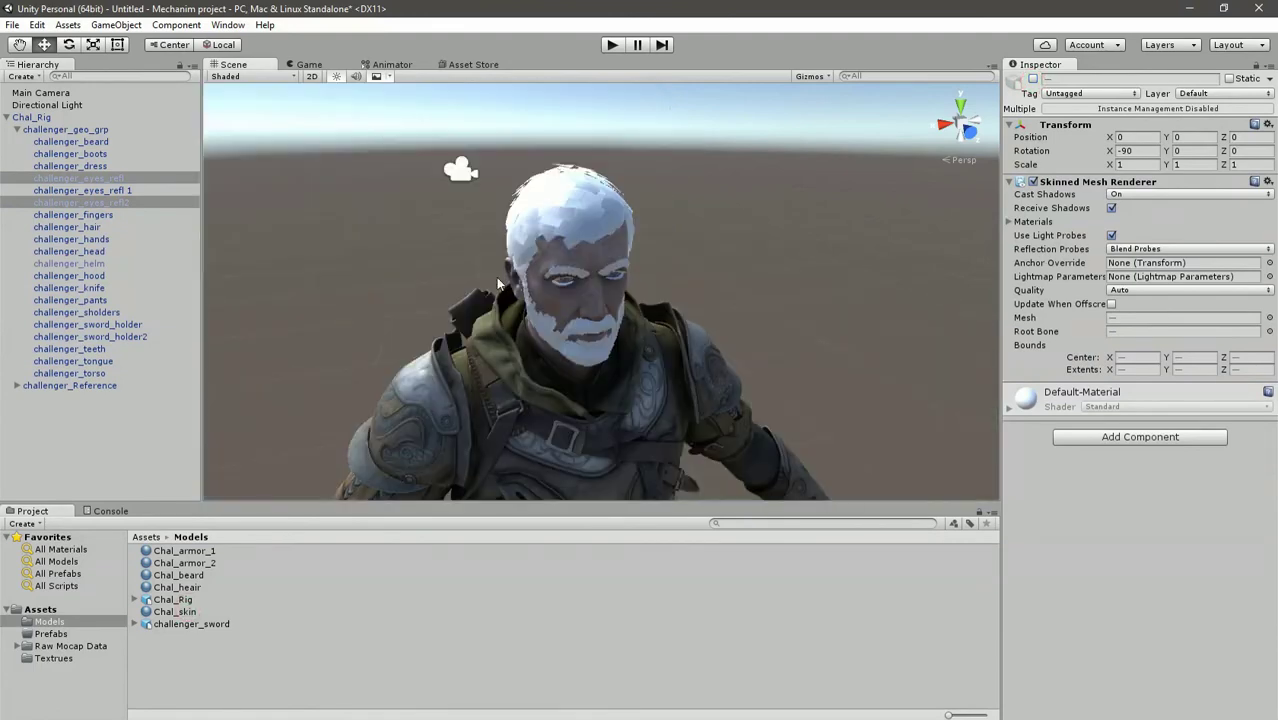
pyautogui.click(45, 105)
pyautogui.click(6, 117)
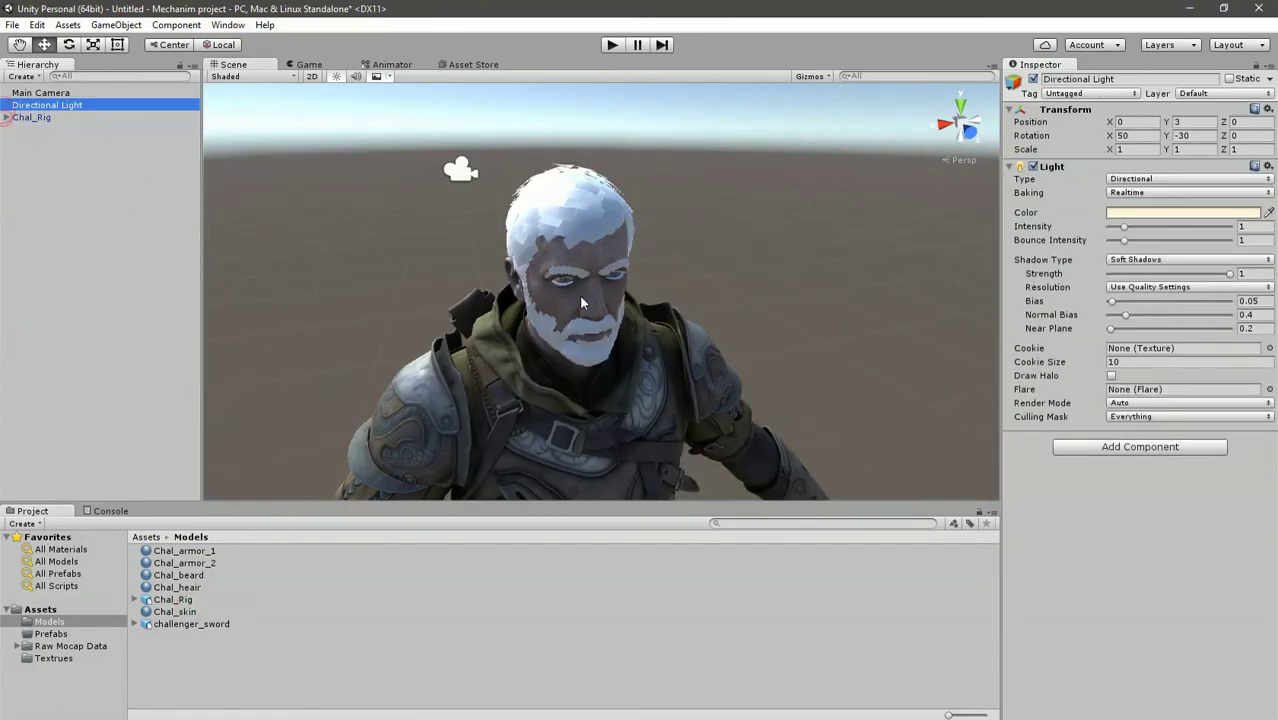
# Assign the challenger beard colour texture to Albedo of the Chal_beard material
pyautogui.scroll(5, 578, 258)
pyautogui.click(180, 575)
pyautogui.click(1031, 146)
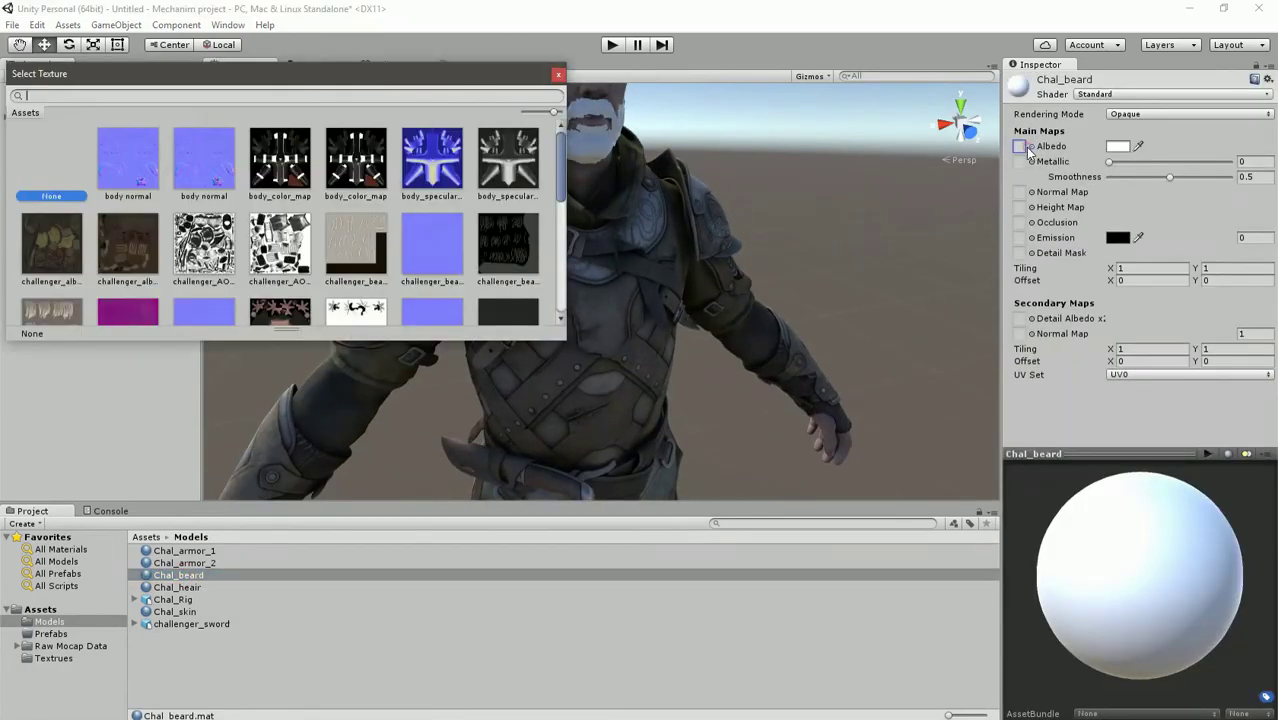
pyautogui.doubleClick(363, 247)
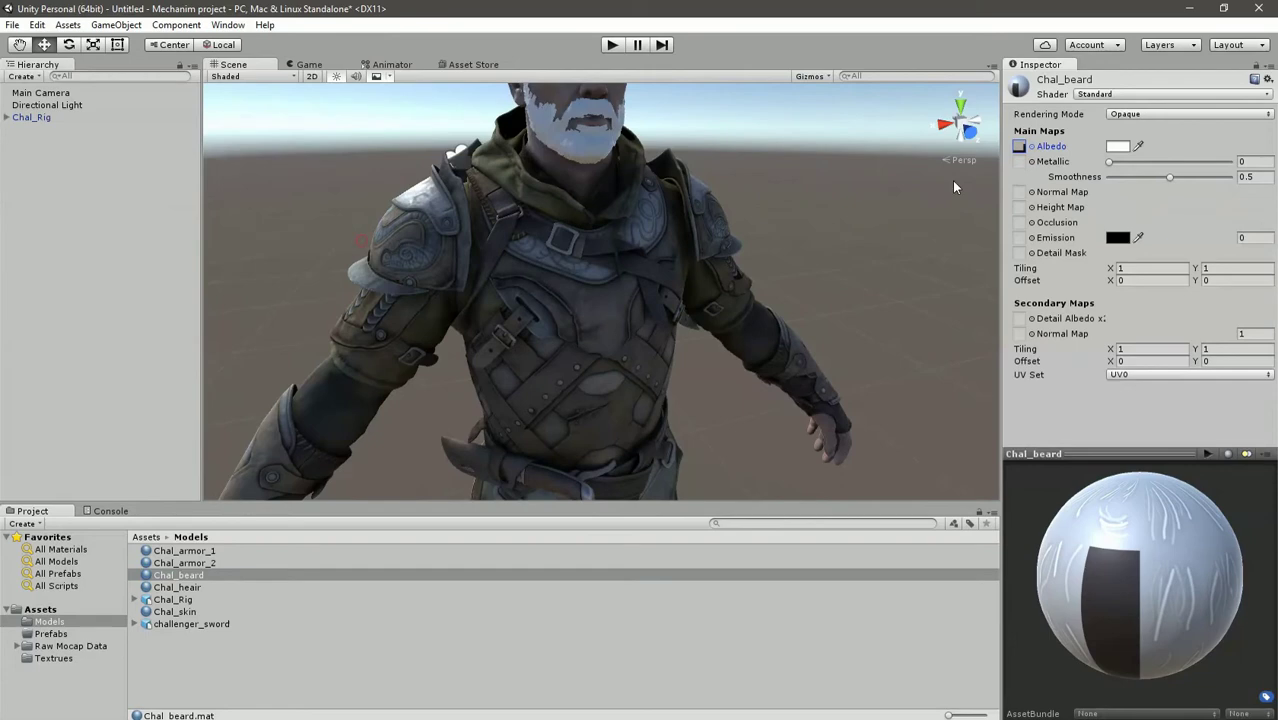
# Assign the challenger_beard_refl texture to the Metallic map of the Chal_beard material
pyautogui.click(1031, 162)
pyautogui.scroll(-2, 480, 268)
pyautogui.click(509, 217)
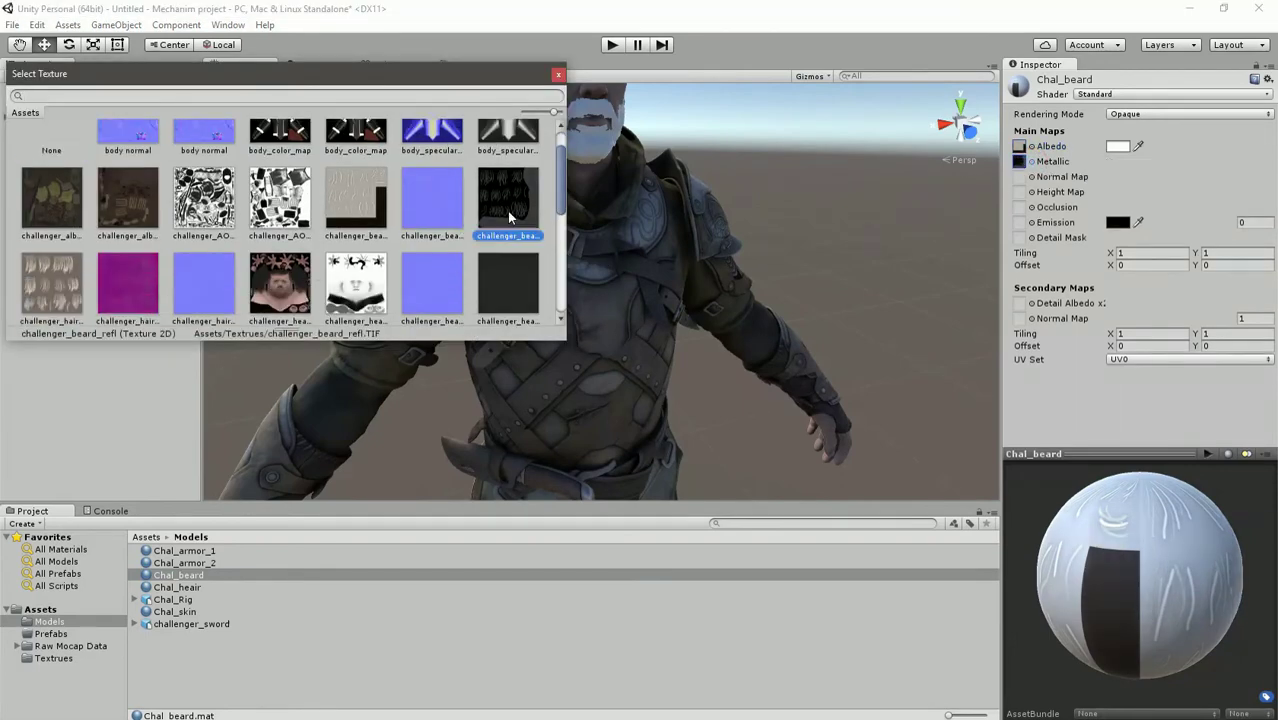
pyautogui.doubleClick(508, 220)
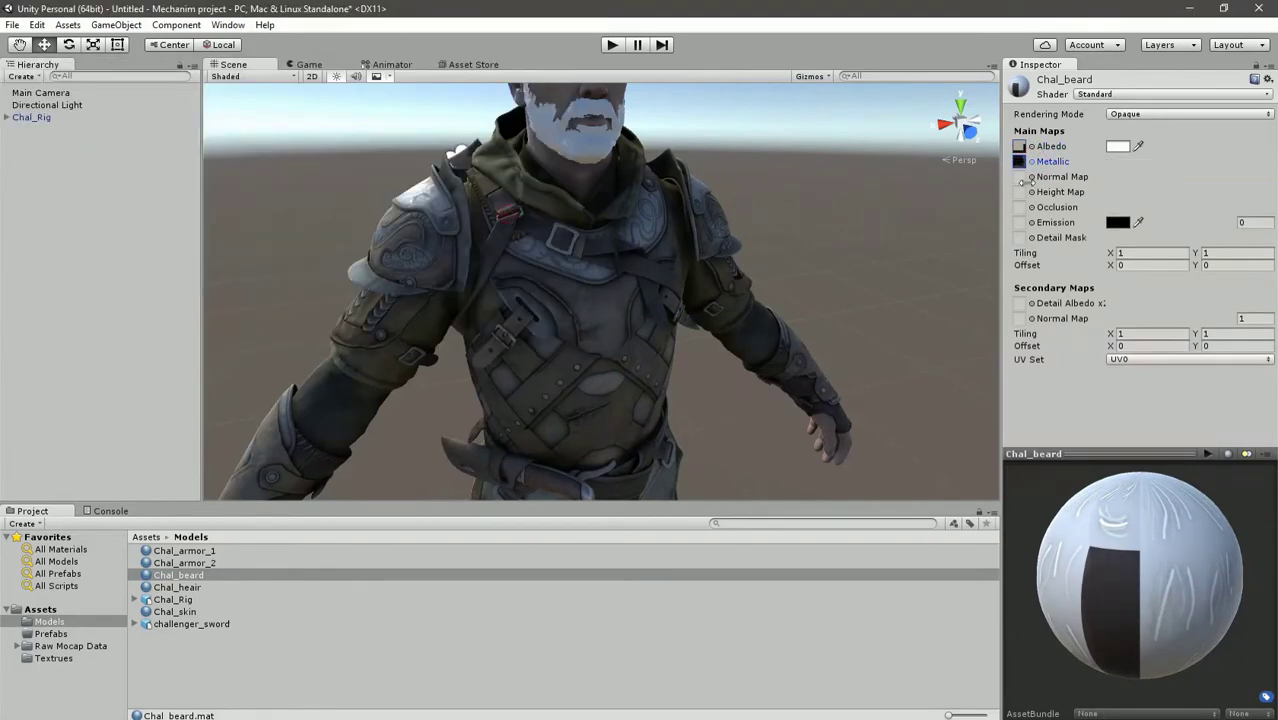
# Switch the Chal_beard material to the Standard (Specular setup) shader and assign the challenger_beard_refl texture to Specular
pyautogui.click(1113, 94)
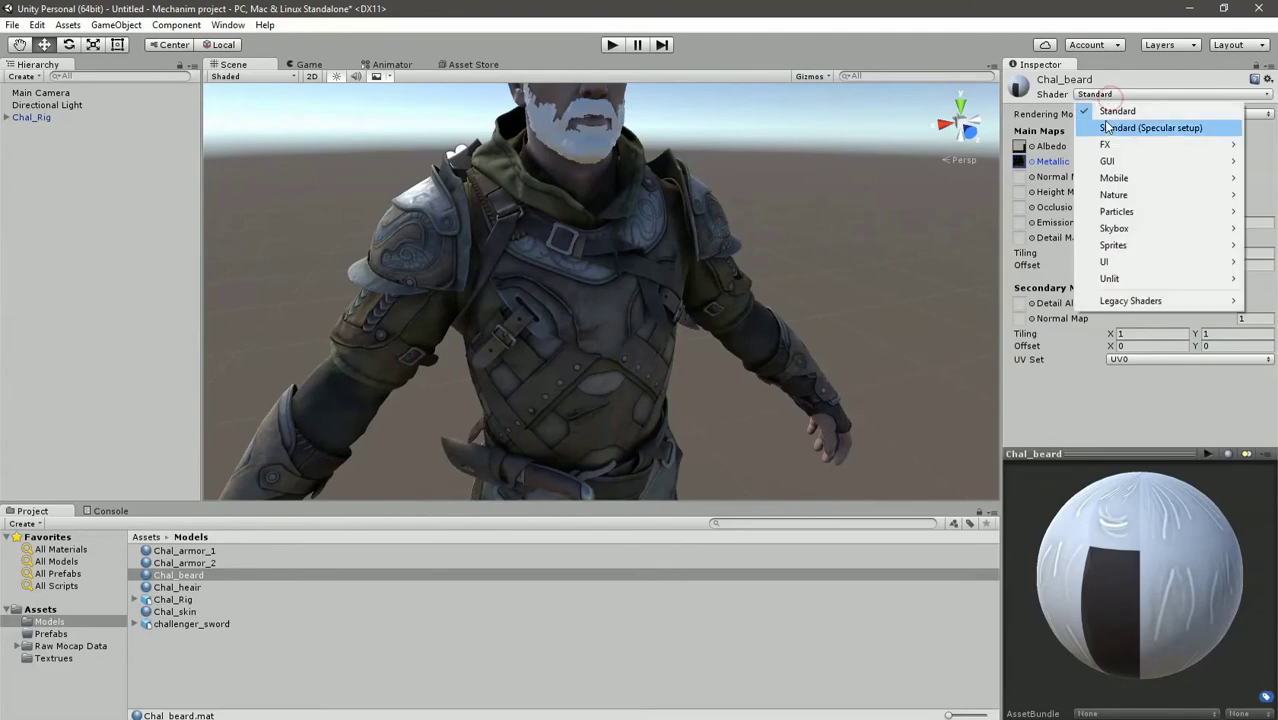
pyautogui.click(1106, 127)
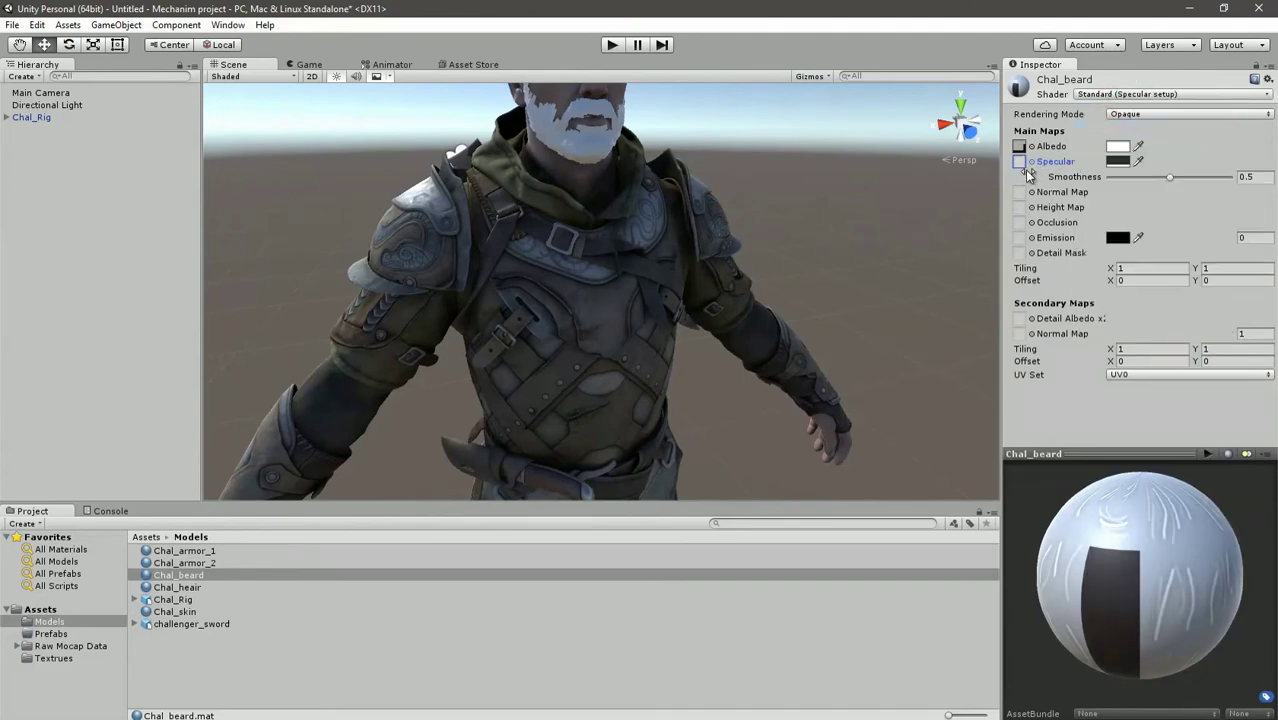
pyautogui.click(1031, 161)
pyautogui.doubleClick(508, 245)
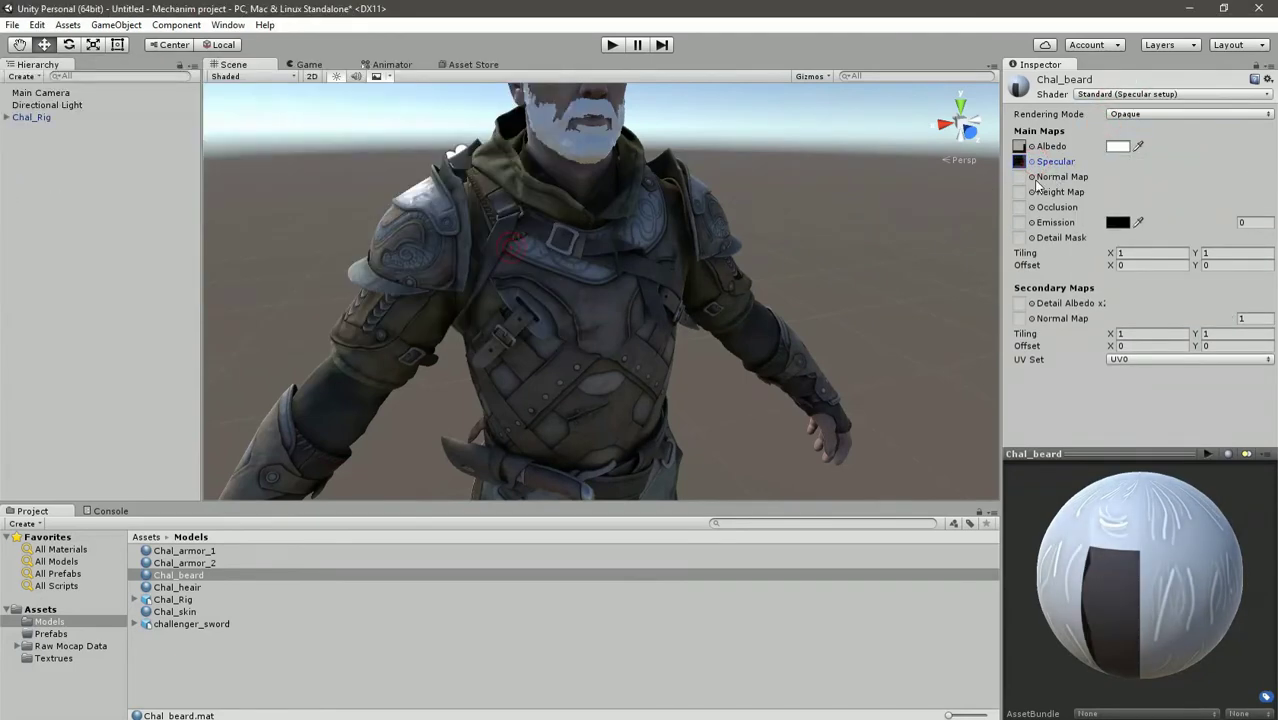
# Give the Chal_beard material the challenger_beard_nm texture as normal map and apply the material to the character's beard
pyautogui.click(1031, 176)
pyautogui.click(430, 260)
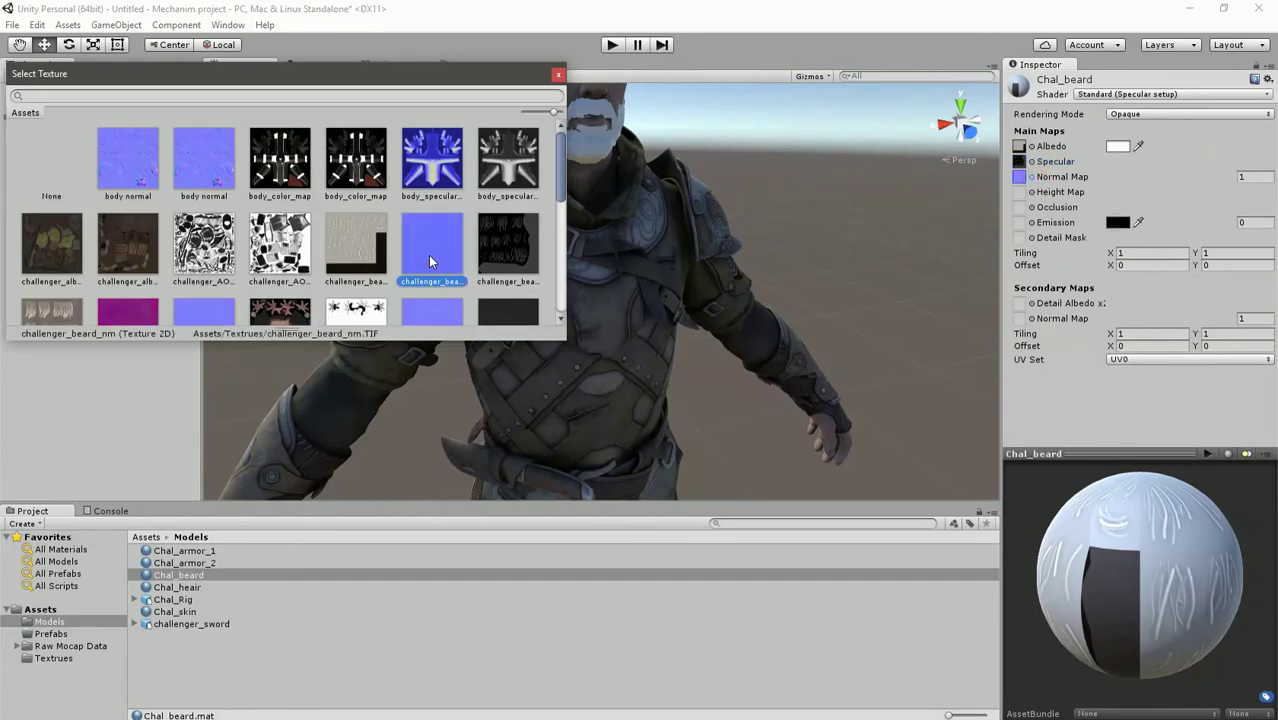
pyautogui.doubleClick(428, 255)
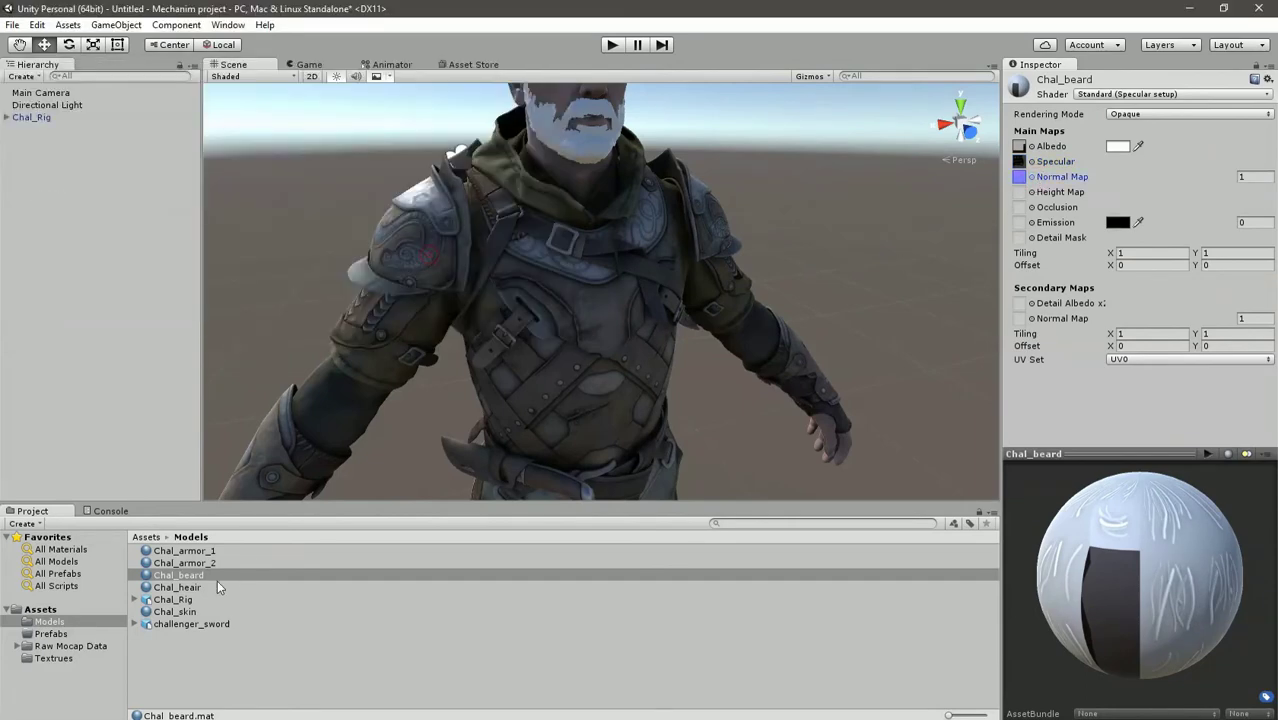
pyautogui.moveTo(180, 575); pyautogui.dragTo(570, 144)
pyautogui.moveTo(574, 142); pyautogui.dragTo(584, 238, button='middle')
pyautogui.scroll(5, 586, 308)
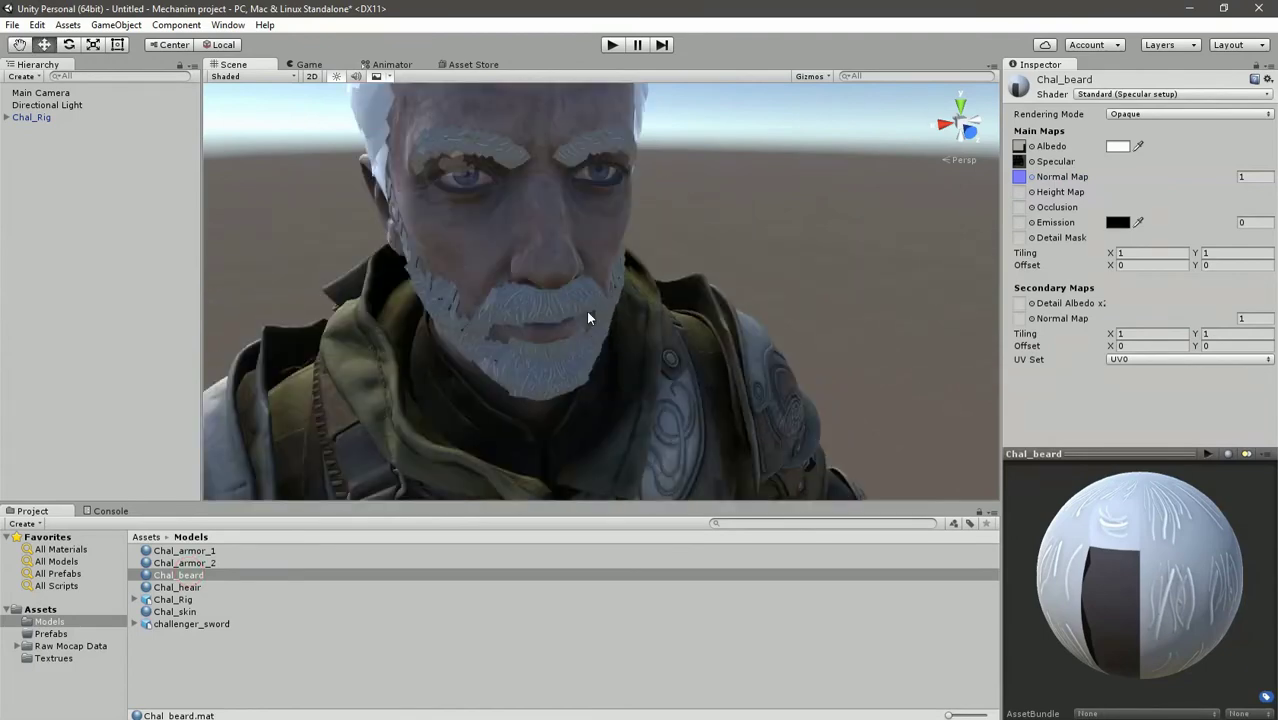
# Set the Chal_beard material's rendering mode to Fade
pyautogui.click(1127, 115)
pyautogui.click(1140, 165)
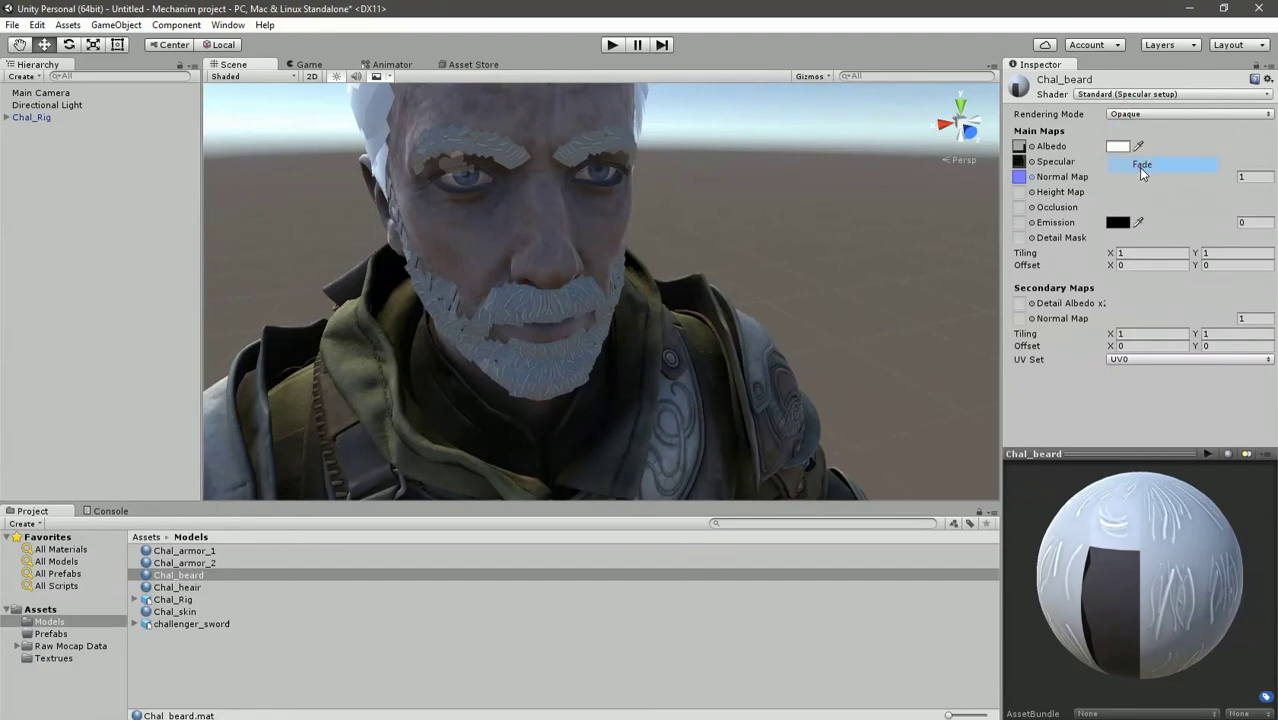
pyautogui.moveTo(563, 246); pyautogui.dragTo(627, 235, button='middle')
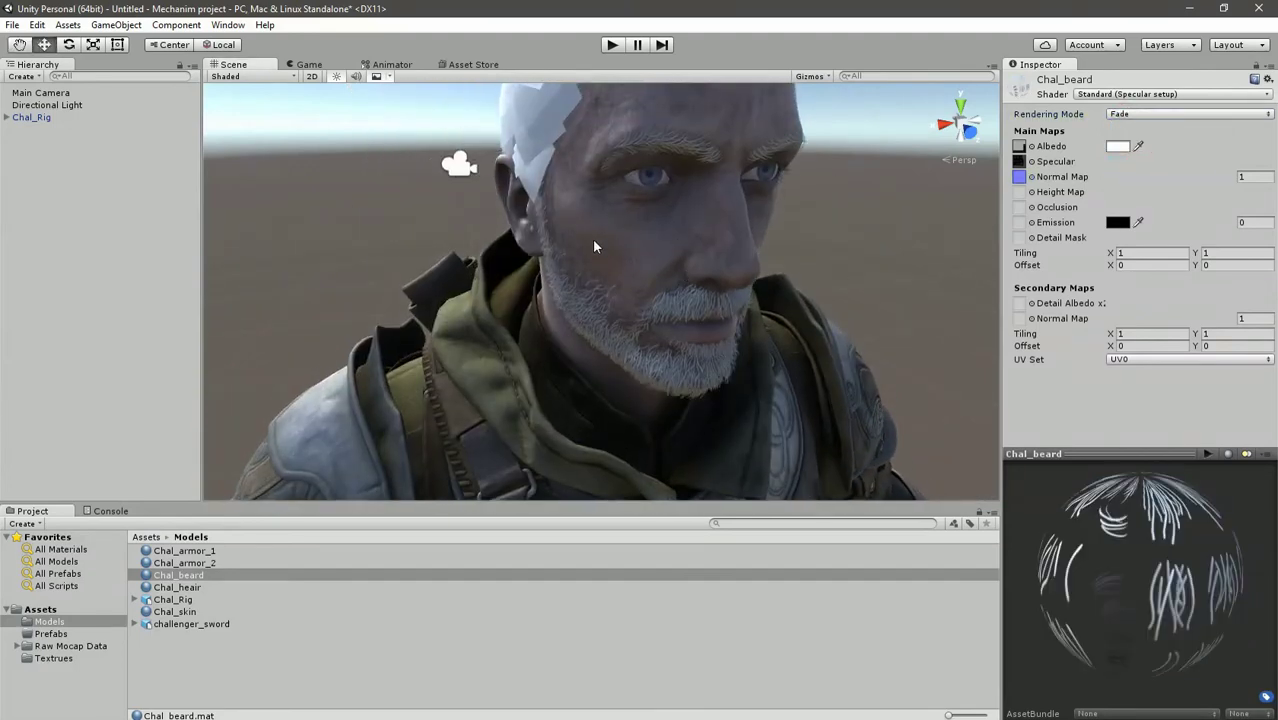
# Assign the challenger hair colour texture to Albedo of the Chal_heair material
pyautogui.keyDown('alt'); pyautogui.moveTo(517, 205); pyautogui.dragTo(503, 225); pyautogui.keyUp('alt')
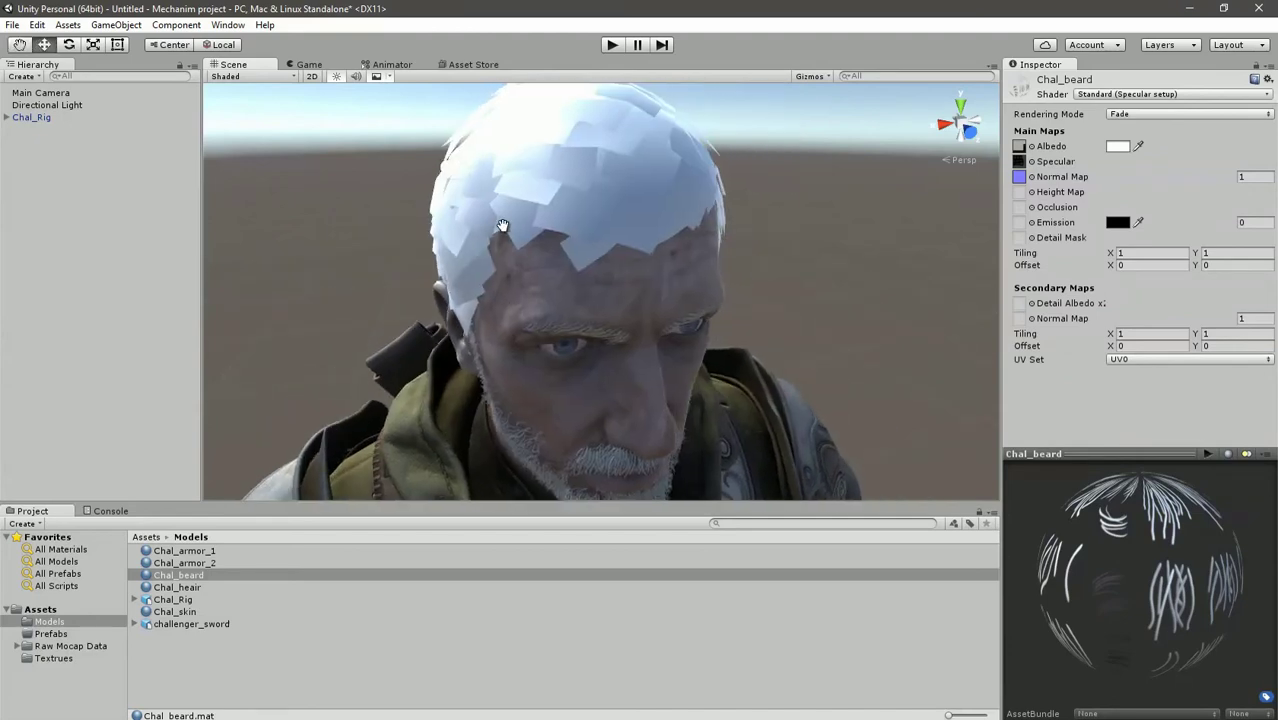
pyautogui.click(187, 588)
pyautogui.click(1033, 147)
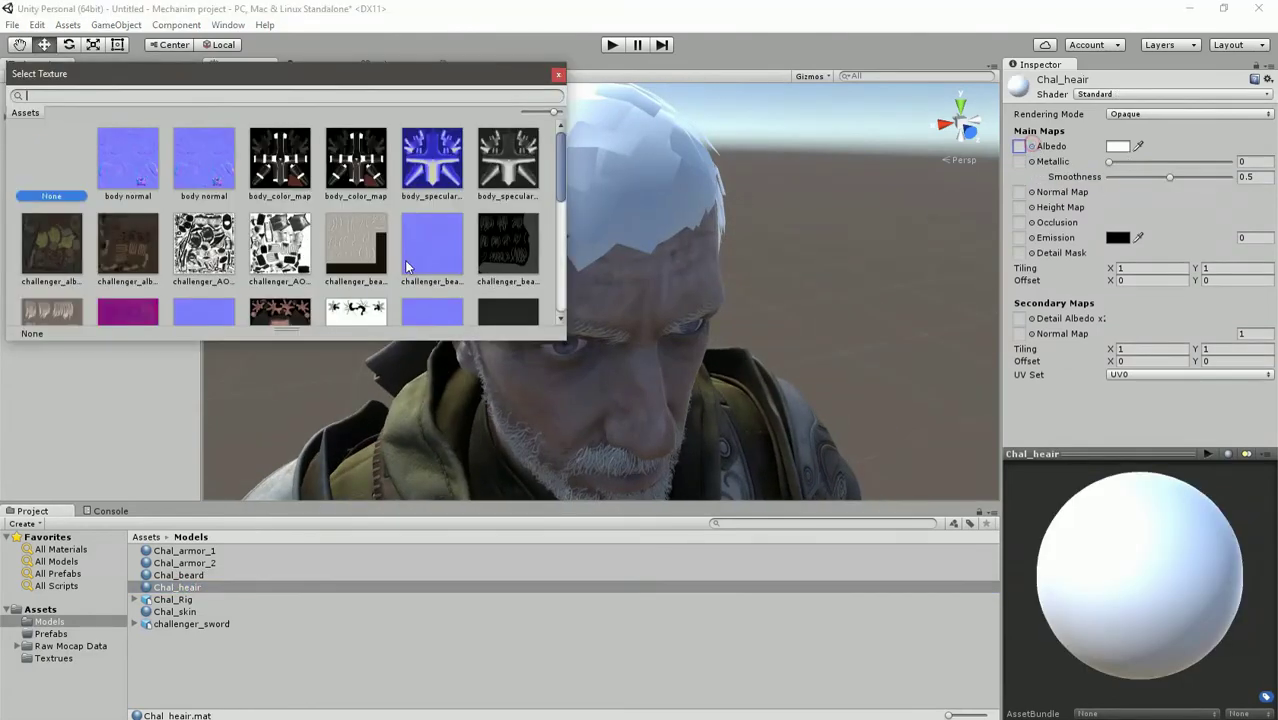
pyautogui.scroll(-3, 318, 237)
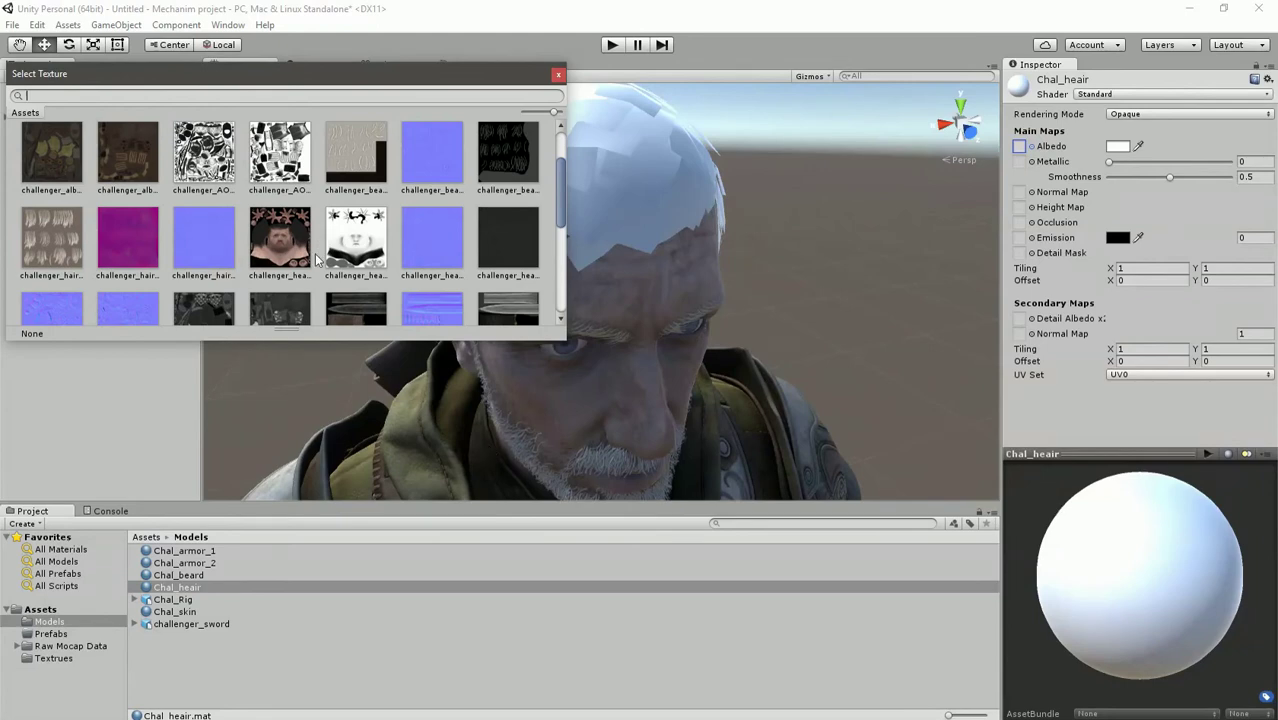
pyautogui.doubleClick(57, 255)
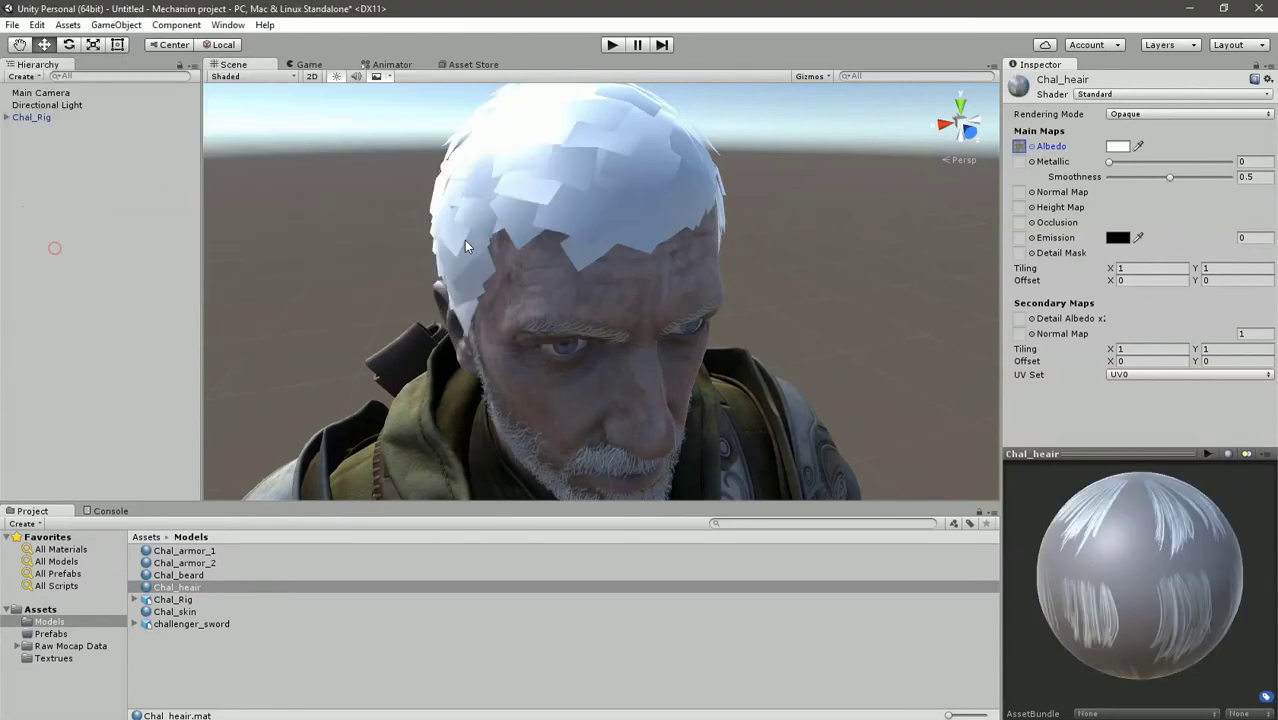
# Assign the challenger_head_SG2 texture to Metallic of the Chal_heair material
pyautogui.click(1031, 161)
pyautogui.scroll(-2, 370, 256)
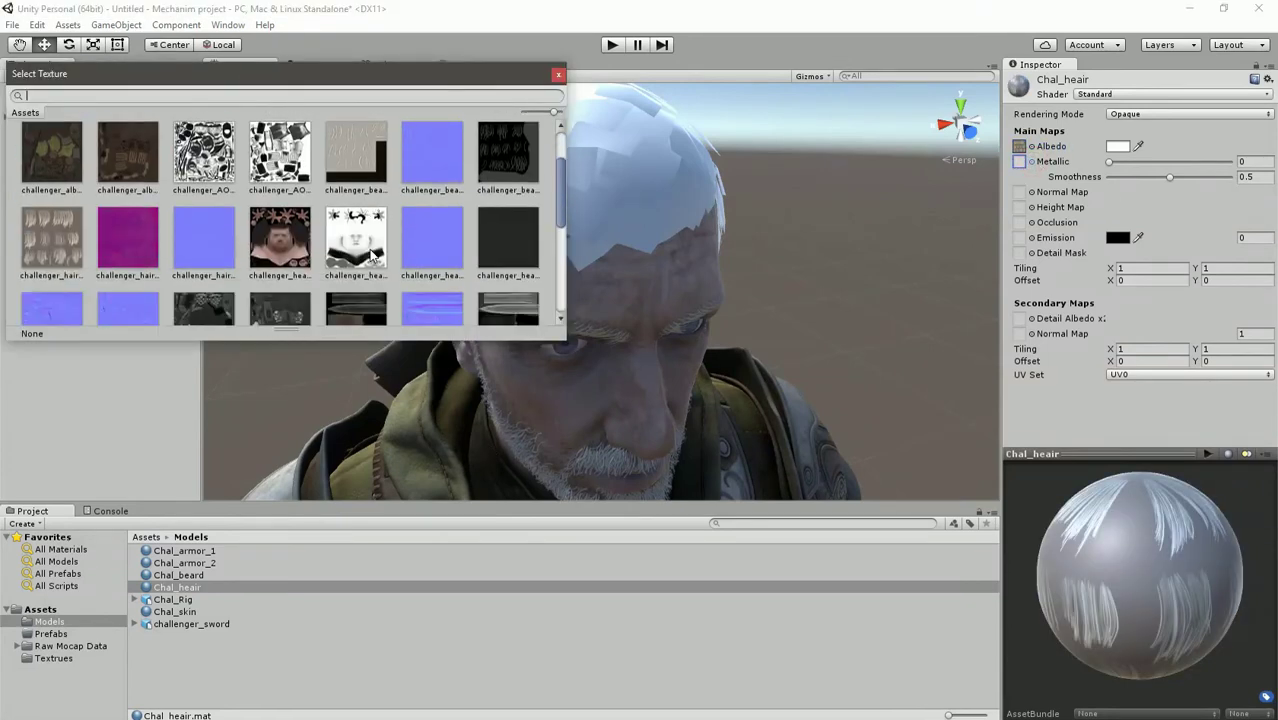
pyautogui.scroll(-1, 255, 250)
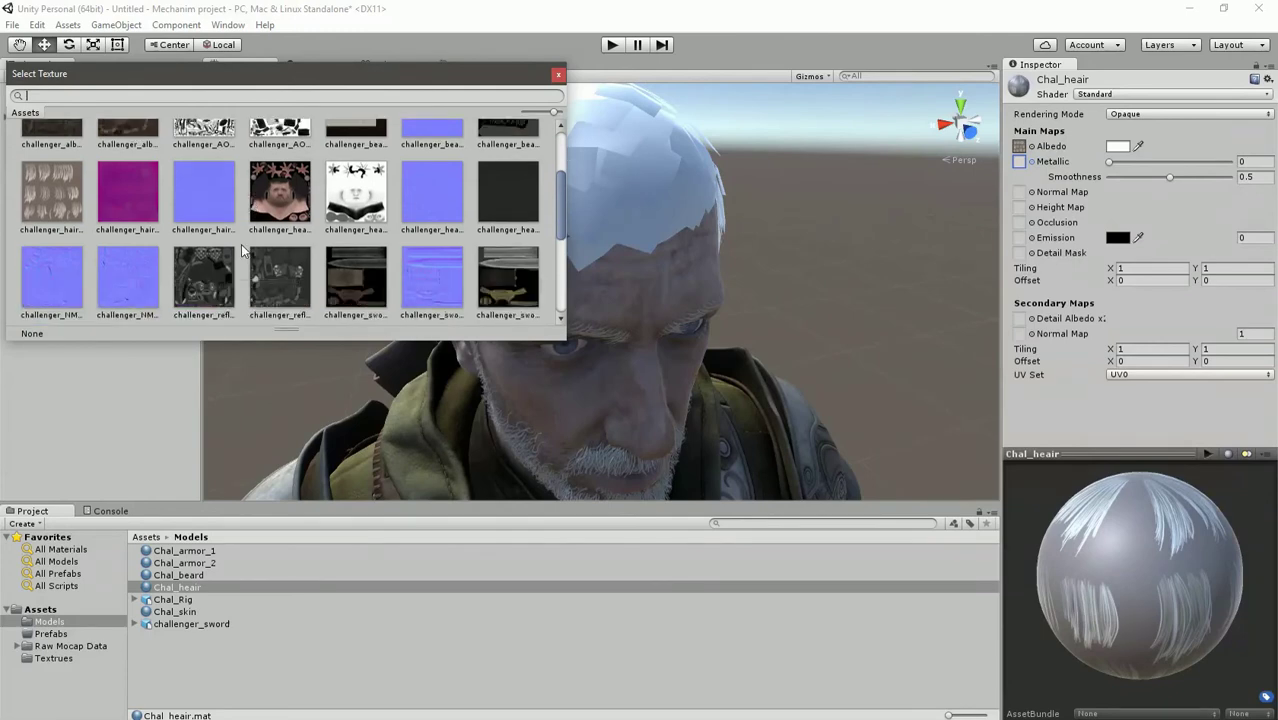
pyautogui.click(506, 190)
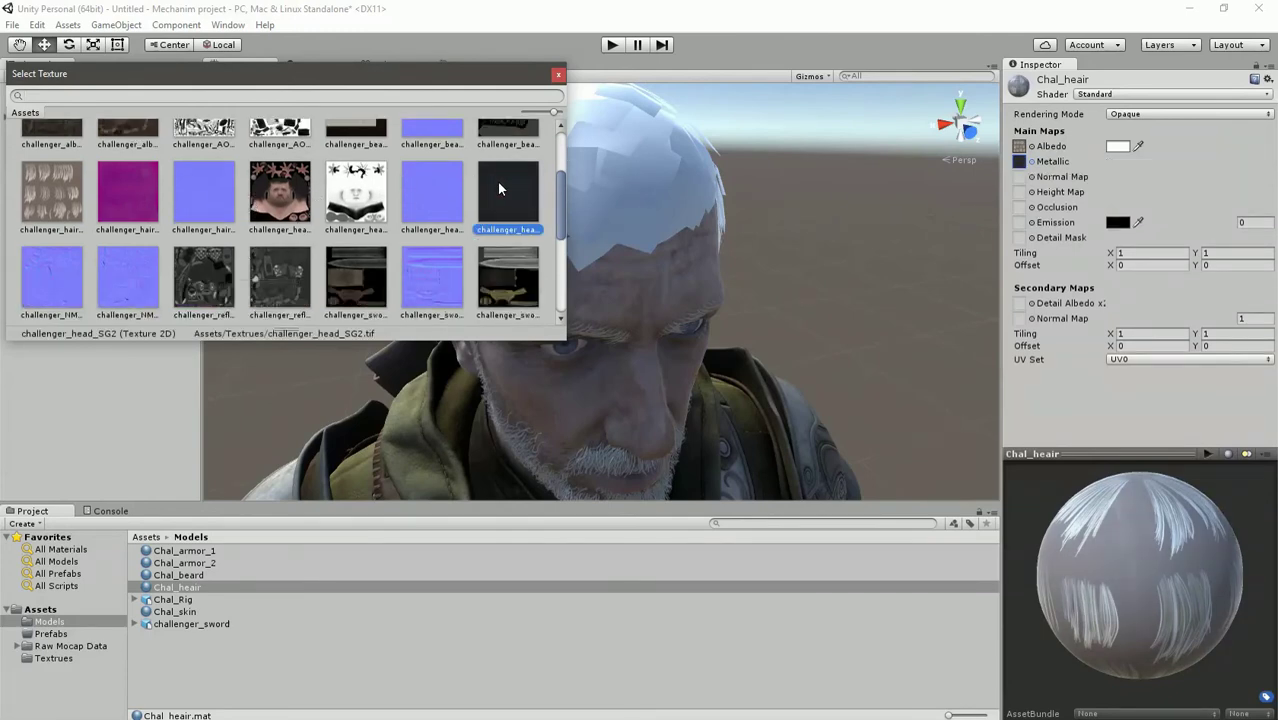
pyautogui.doubleClick(499, 188)
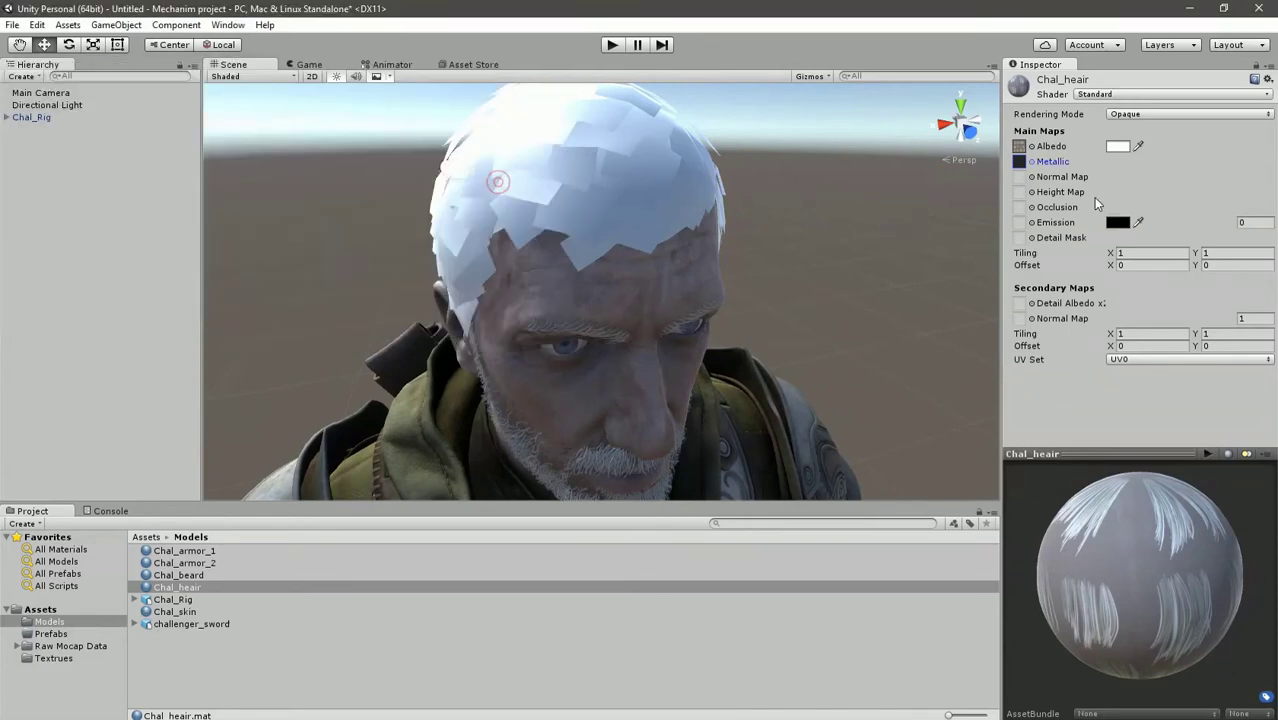
# Give the Chal_heair material the challenger hair normal texture as its main normal map
pyautogui.click(1031, 177)
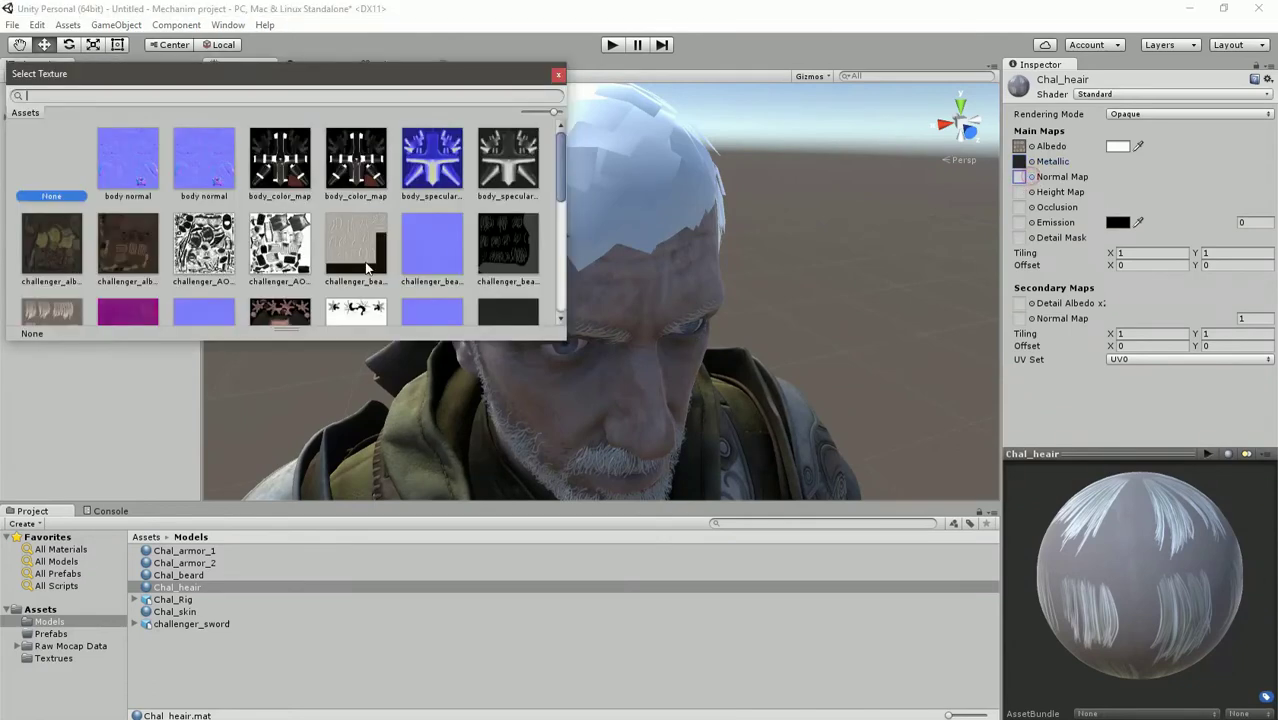
pyautogui.scroll(-3, 293, 251)
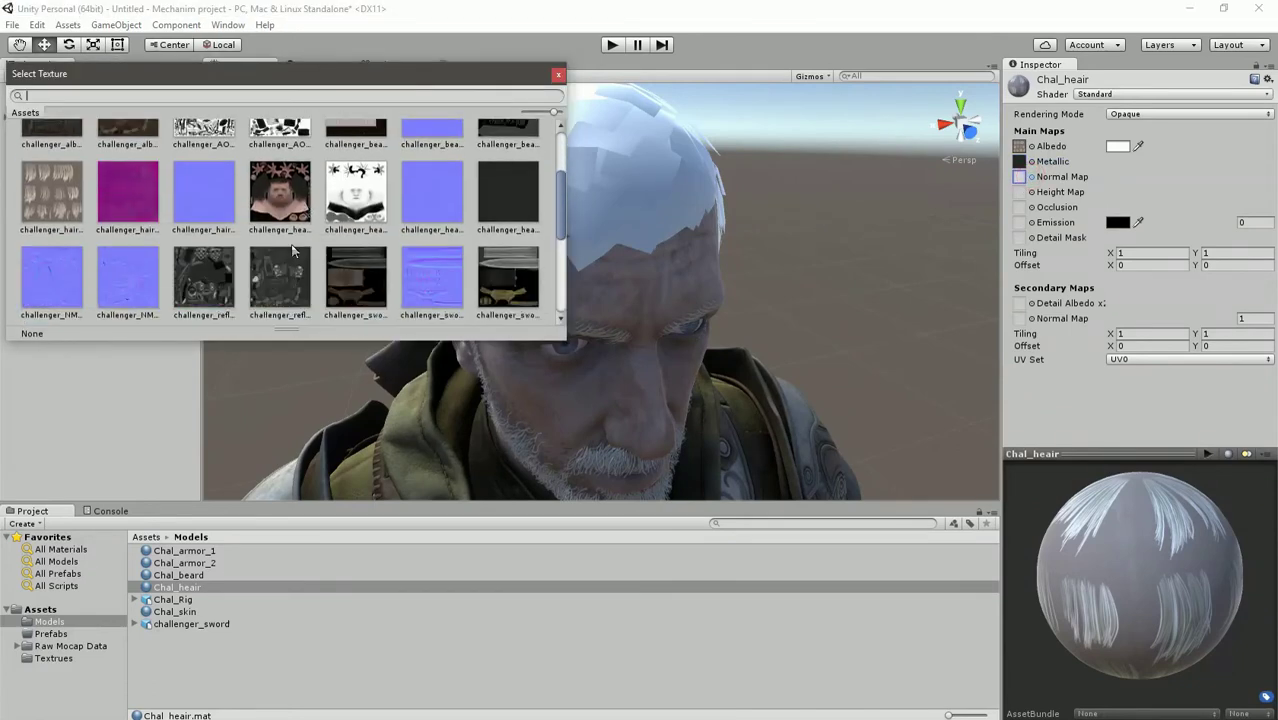
pyautogui.click(189, 188)
pyautogui.doubleClick(189, 188)
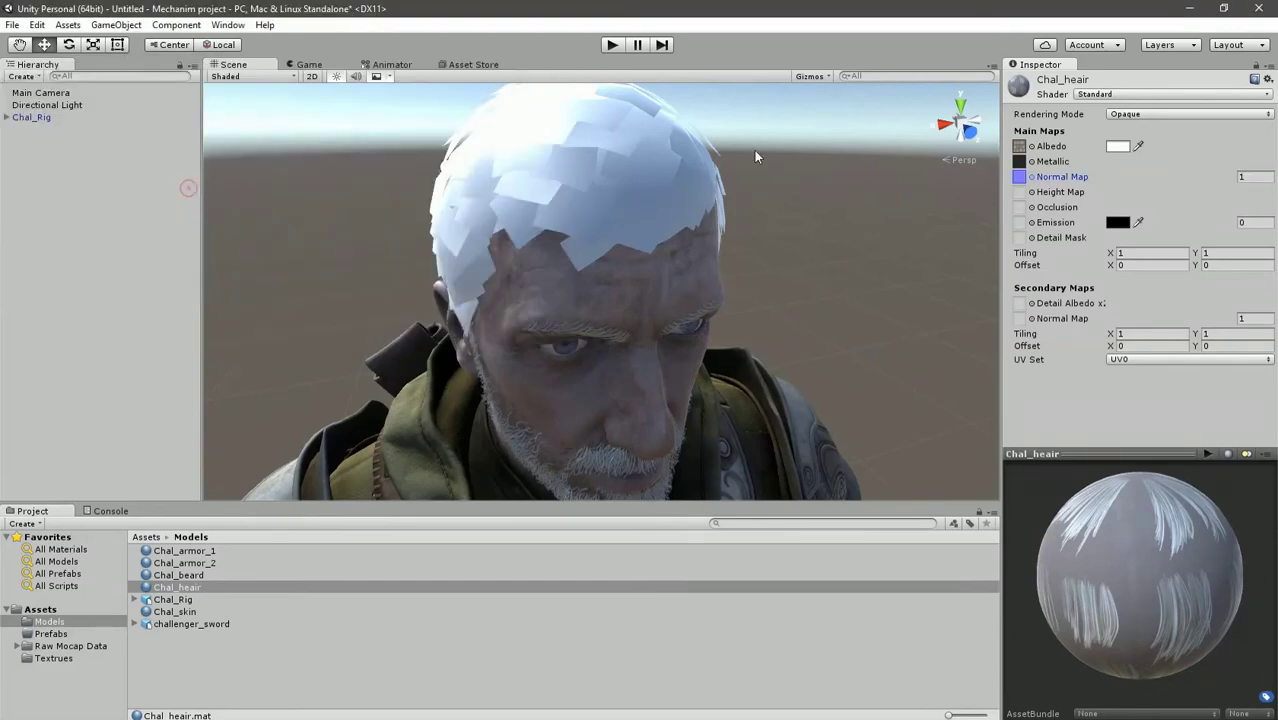
# Assign the purple challenger hair texture to Occlusion of the Chal_heair material and set its strength to 0.042
pyautogui.click(1032, 207)
pyautogui.doubleClick(128, 285)
pyautogui.click(1113, 207)
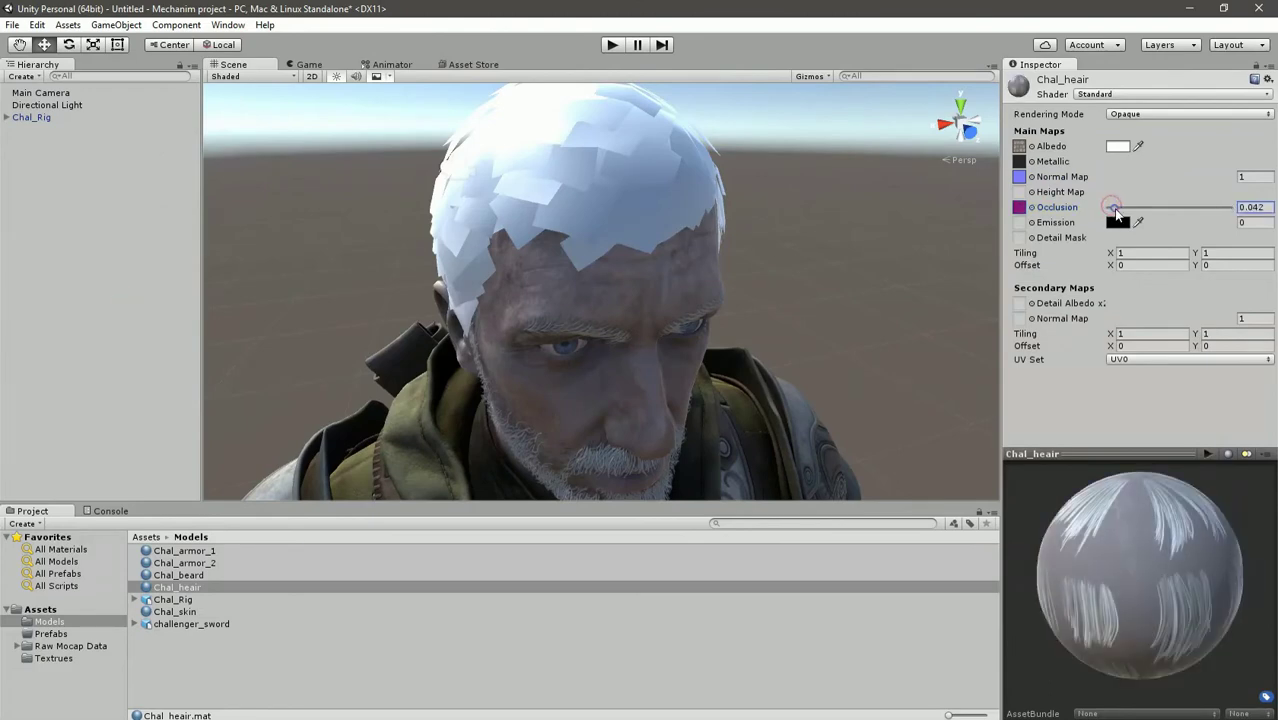
# Apply the Chal_heair material to the character's hair and set its rendering mode to Fade
pyautogui.moveTo(176, 587); pyautogui.dragTo(596, 188)
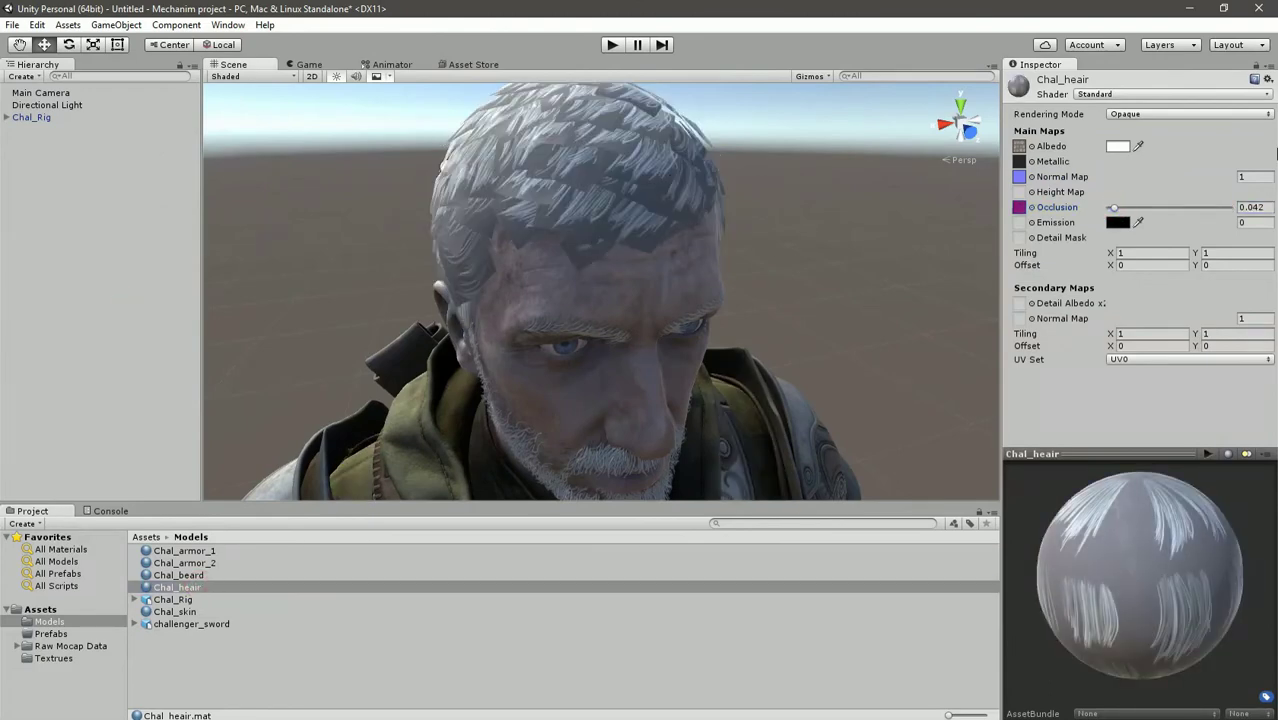
pyautogui.click(1190, 114)
pyautogui.click(1153, 165)
# Examine the textured character from the front, both close up at the head and armour and as a full figure
pyautogui.moveTo(835, 314); pyautogui.dragTo(754, 363, button='middle')
pyautogui.scroll(-8, 745, 365)
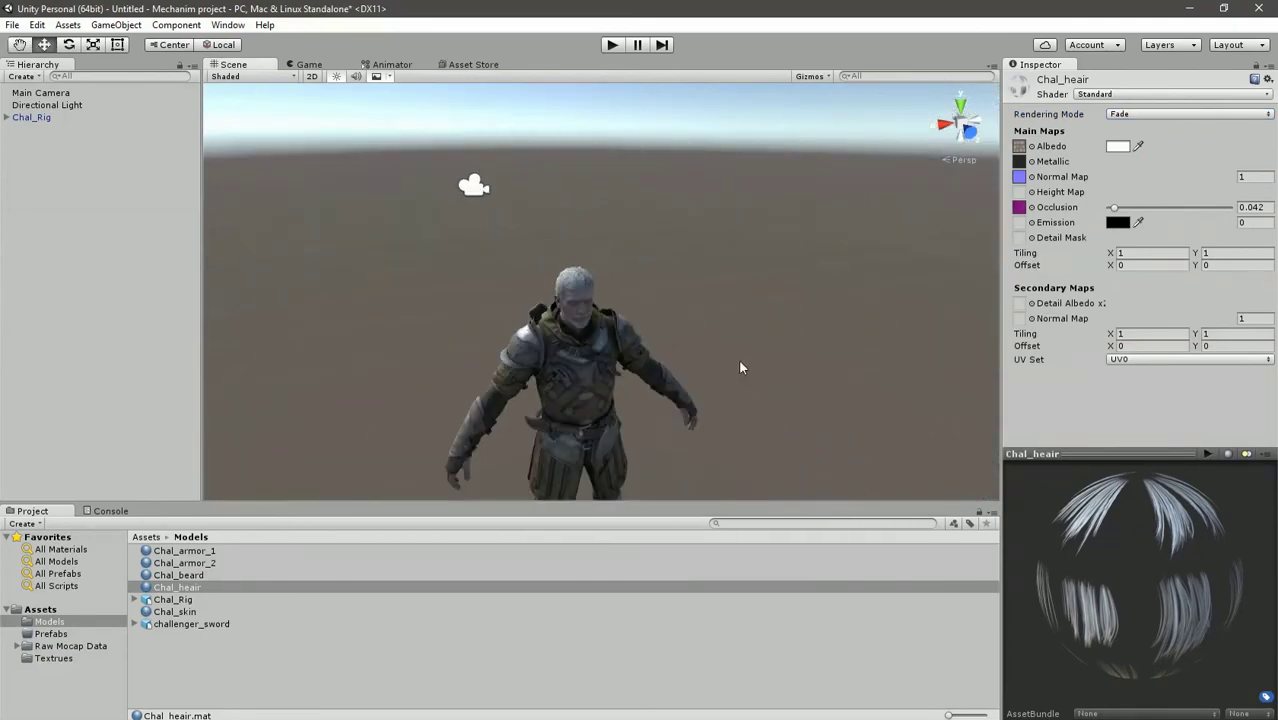
pyautogui.moveTo(727, 368); pyautogui.dragTo(645, 354, button='right')
pyautogui.moveTo(645, 354); pyautogui.dragTo(615, 312, button='middle')
pyautogui.scroll(5, 615, 347)
pyautogui.scroll(3, 617, 348)
pyautogui.scroll(-3, 622, 349)
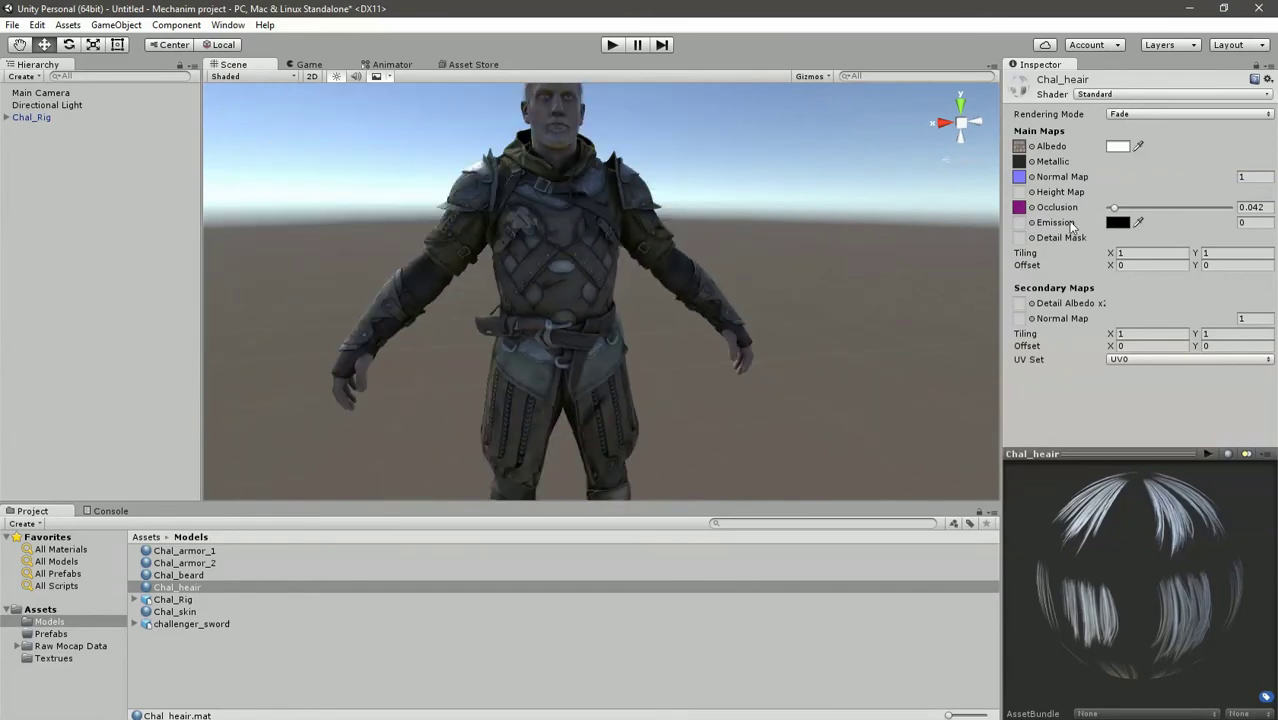
pyautogui.moveTo(633, 252); pyautogui.dragTo(645, 222, button='middle')
pyautogui.scroll(5, 762, 357)
pyautogui.scroll(-2, 604, 278)
pyautogui.scroll(-5, 604, 272)
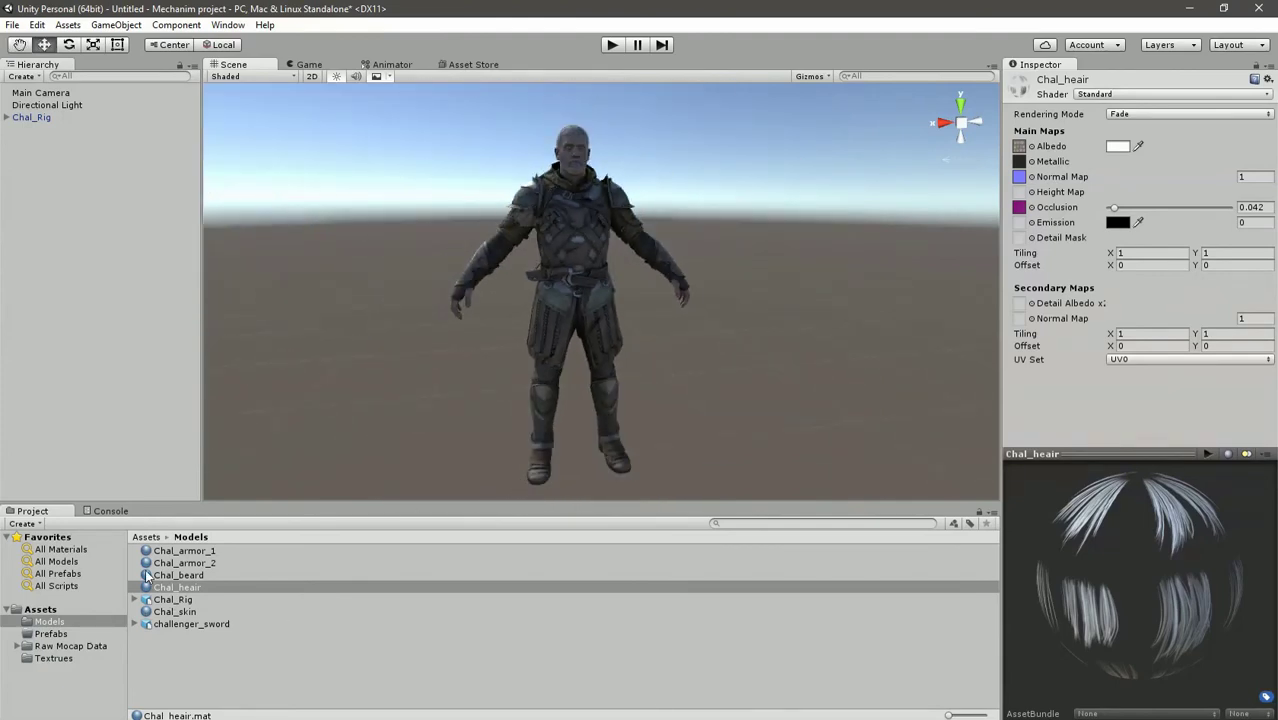
pyautogui.moveTo(585, 459); pyautogui.dragTo(528, 461, button='middle')
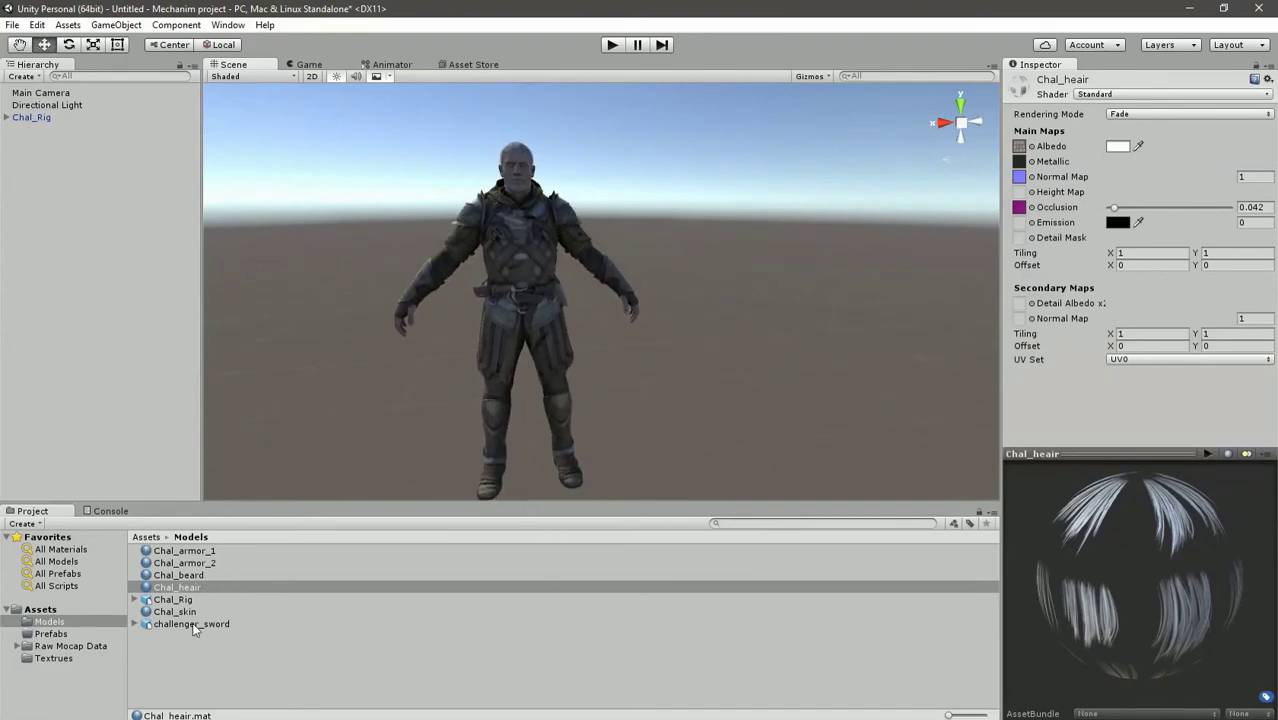
# Add the challenger_sword model to the scene and frame it in the view
pyautogui.moveTo(195, 628); pyautogui.dragTo(84, 253)
pyautogui.moveTo(70, 164); pyautogui.dragTo(70, 164)
pyautogui.press('f')
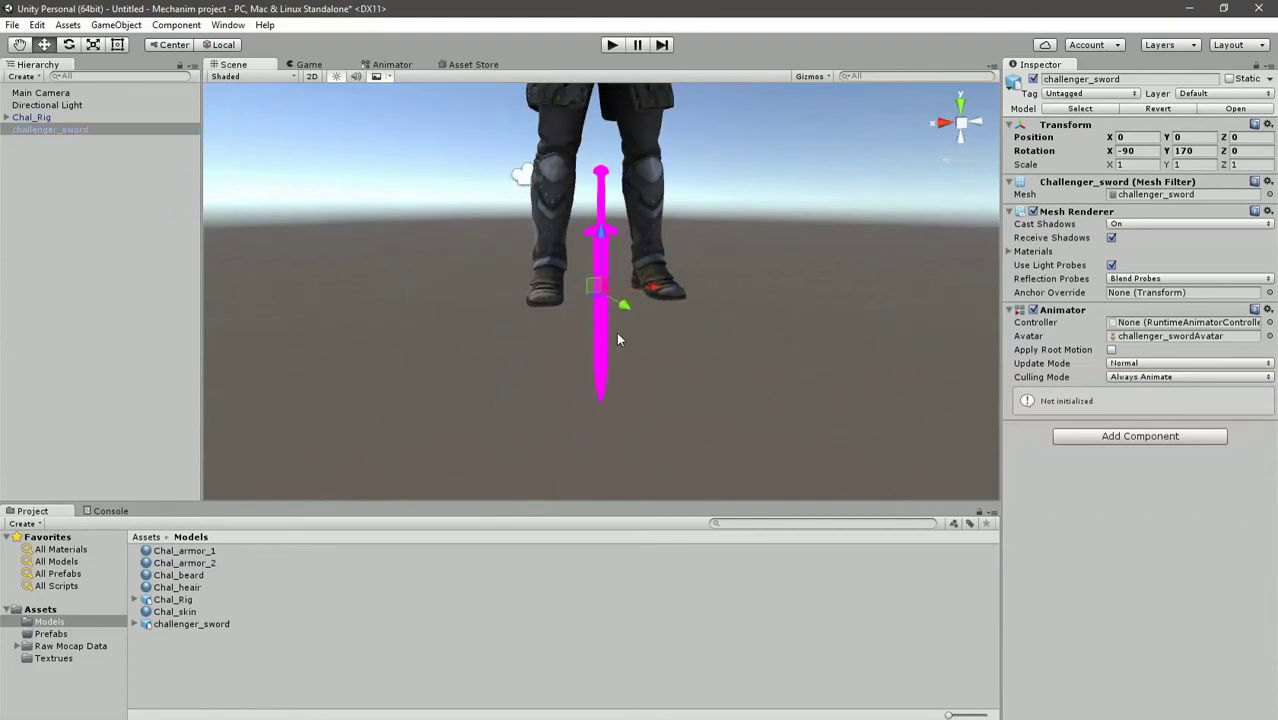
pyautogui.scroll(10, 617, 329)
pyautogui.scroll(-8, 617, 329)
pyautogui.moveTo(616, 250); pyautogui.dragTo(620, 264, button='middle')
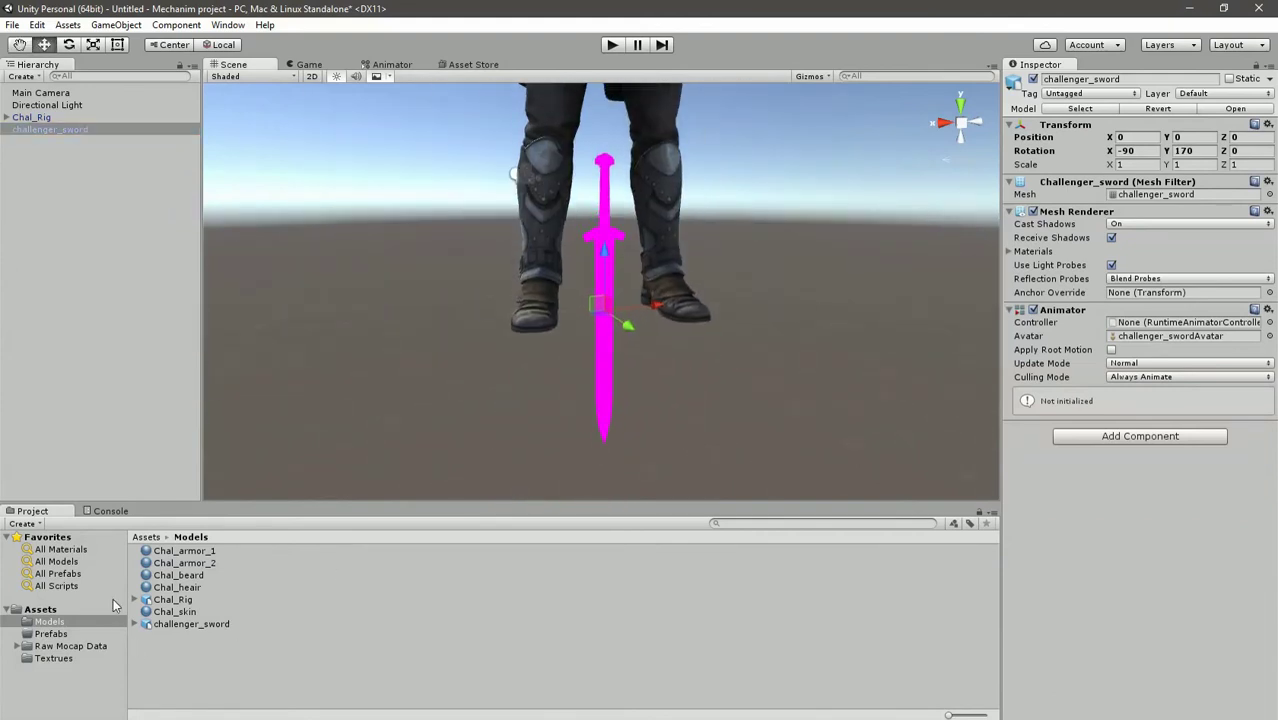
# Create a material named Chal_sword in the Models folder and apply it to the sword
pyautogui.rightClick(198, 658)
pyautogui.moveTo(275, 388)
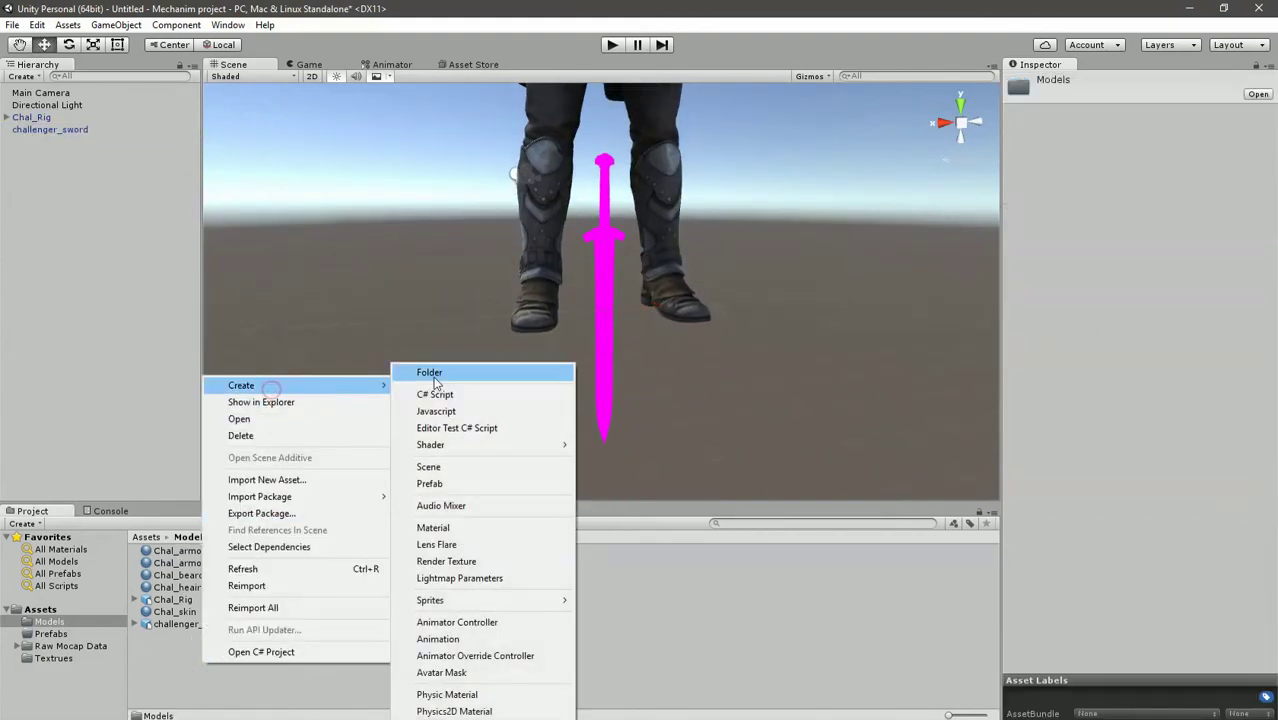
pyautogui.click(465, 527)
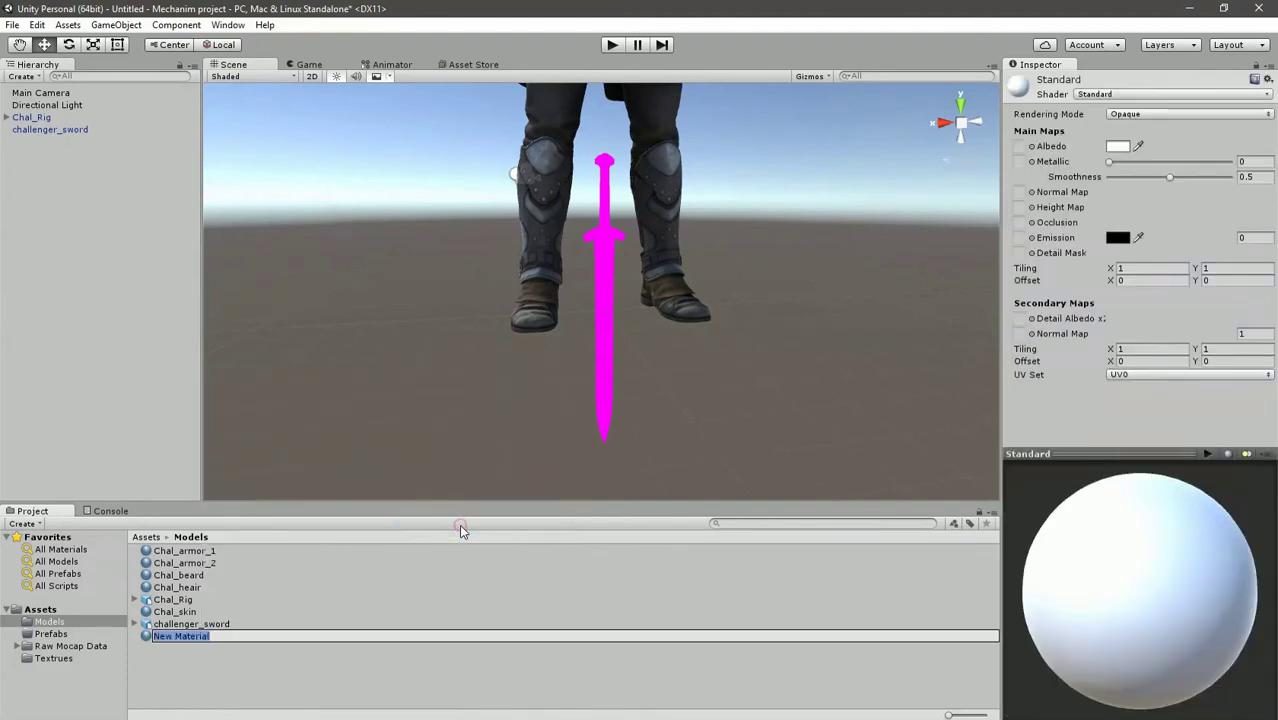
pyautogui.write('chal_sword')
pyautogui.press('Return')
pyautogui.moveTo(212, 625); pyautogui.dragTo(604, 345)
# Switch the Chal_sword material to the Standard (Specular setup) shader and assign the challenger sword colour texture to Albedo
pyautogui.click(1032, 147)
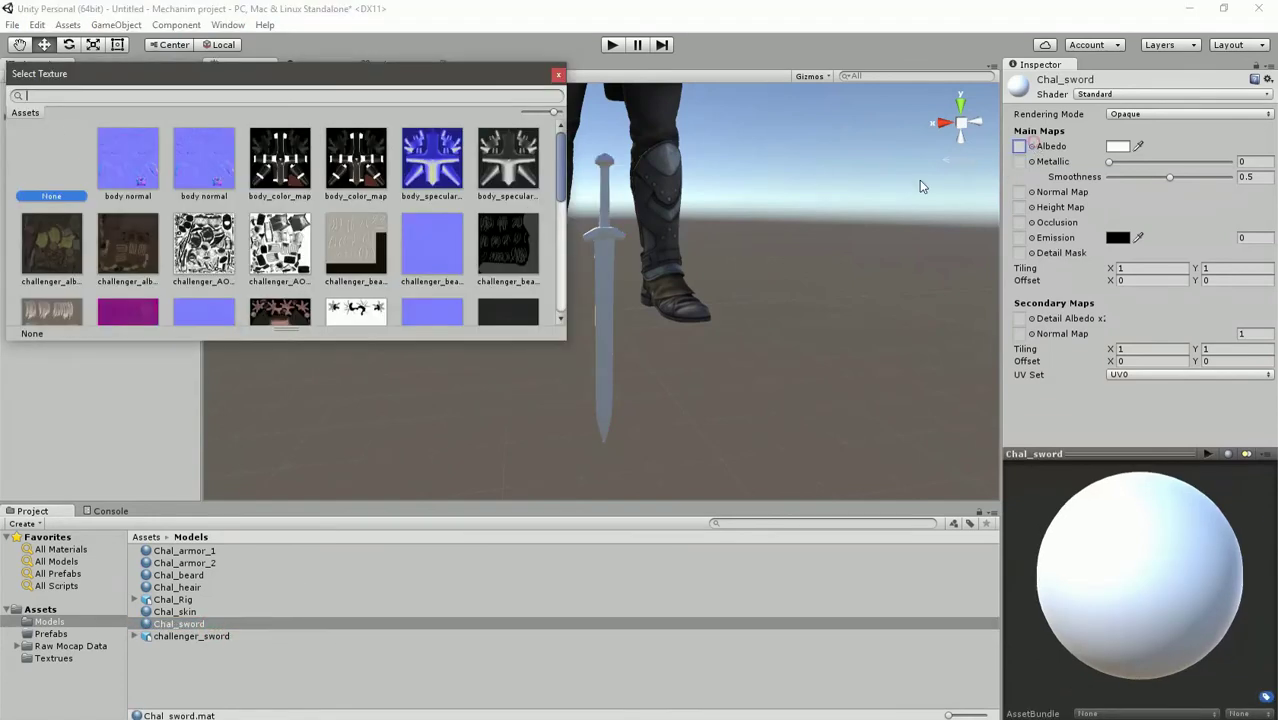
pyautogui.click(558, 74)
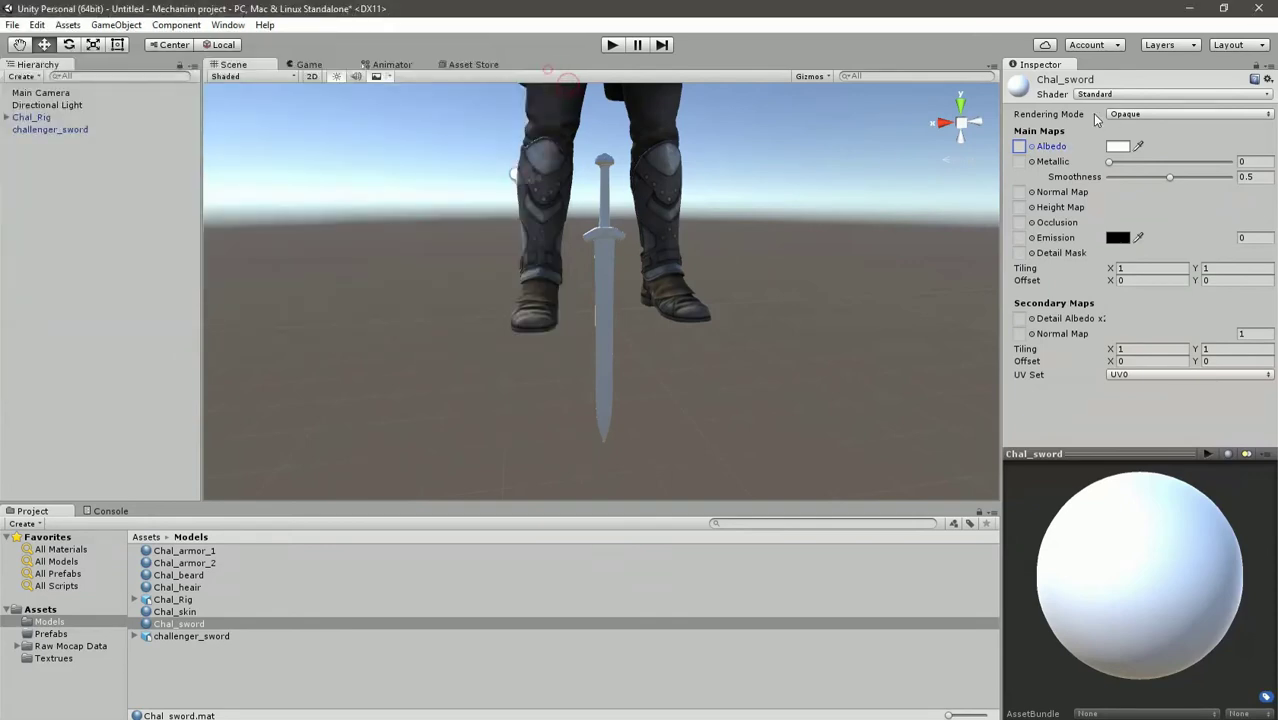
pyautogui.click(1113, 95)
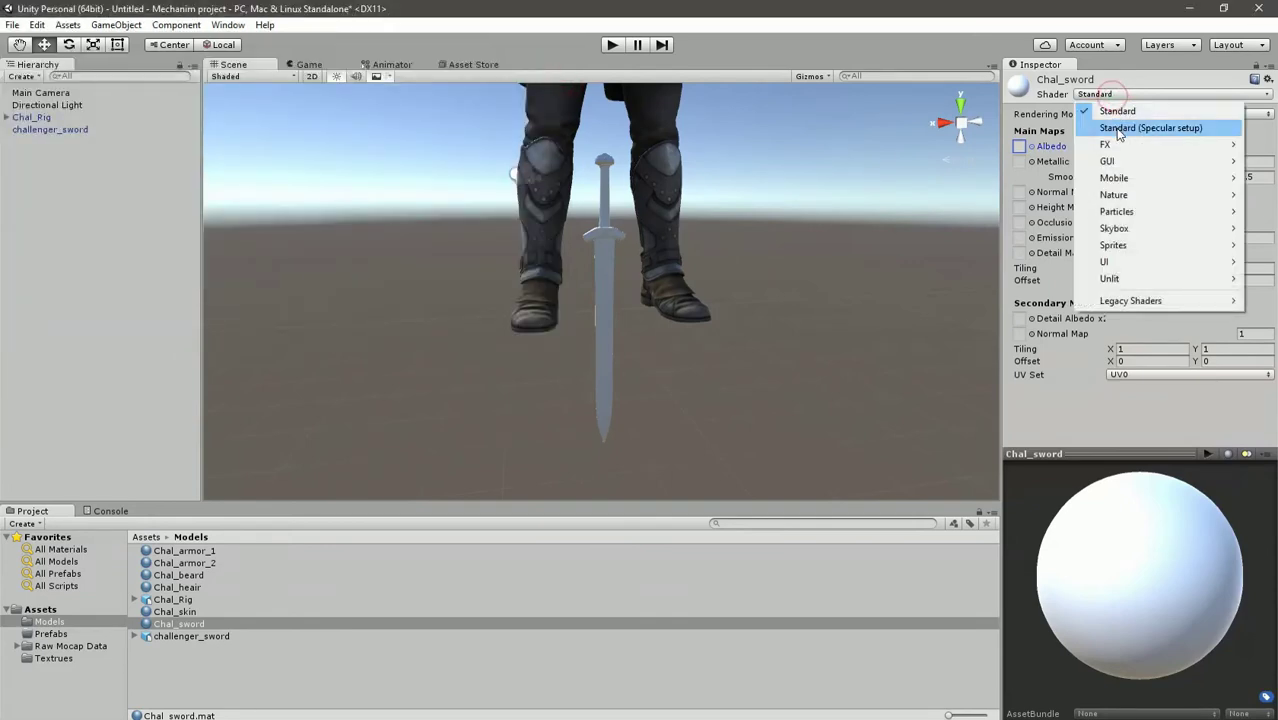
pyautogui.click(1119, 133)
pyautogui.click(1032, 147)
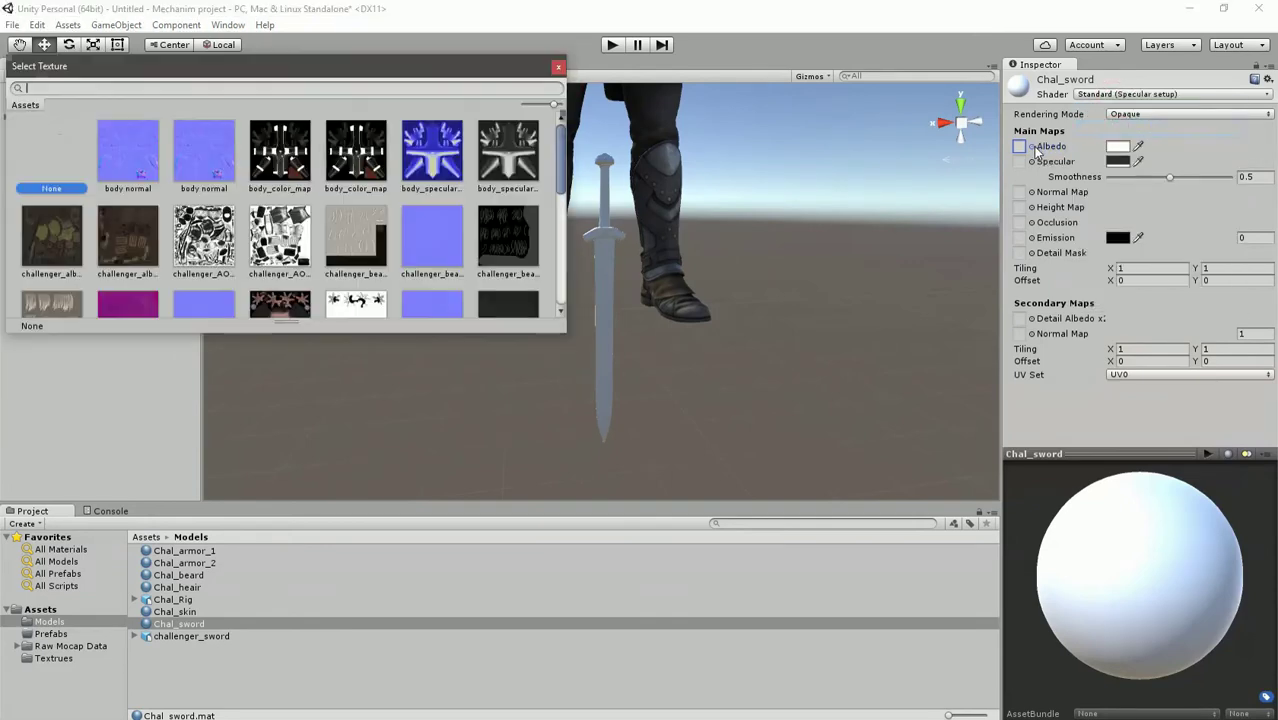
pyautogui.scroll(-3, 323, 262)
pyautogui.doubleClick(348, 243)
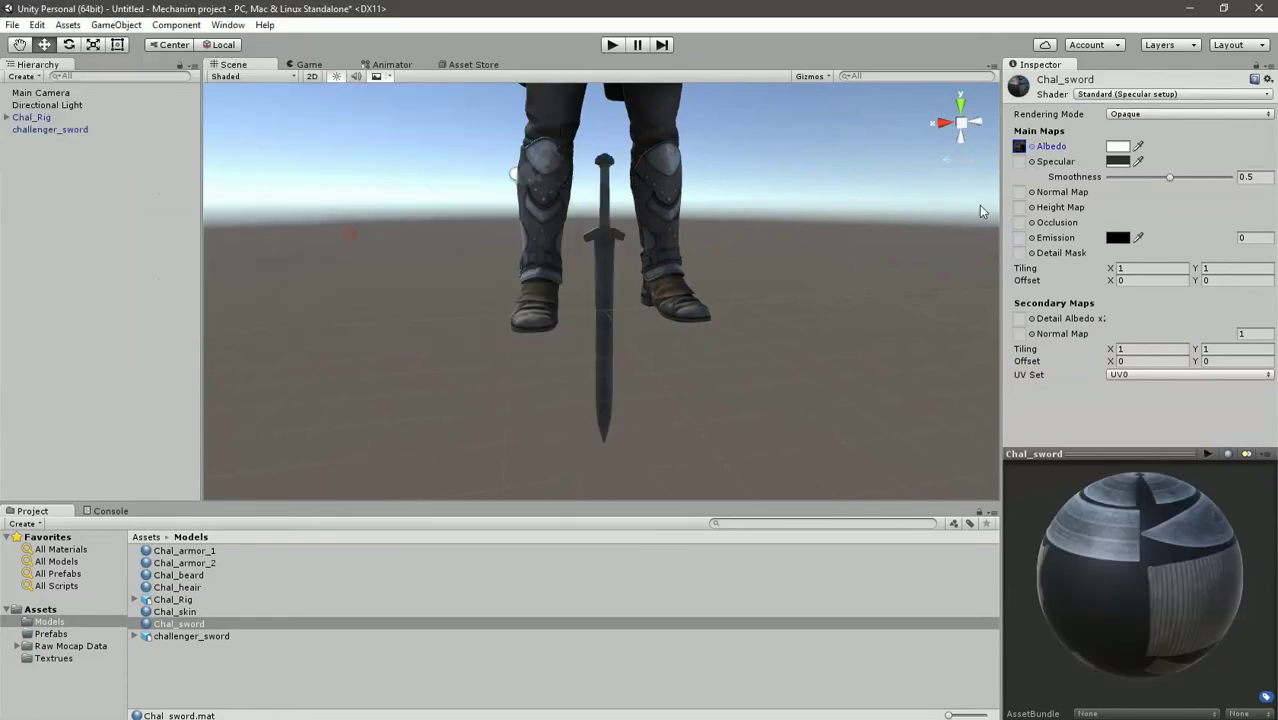
# Assign the challenger_sword_refl_GlossAlpha texture to Specular of the Chal_sword material
pyautogui.click(1032, 161)
pyautogui.scroll(-10, 442, 258)
pyautogui.scroll(6, 442, 258)
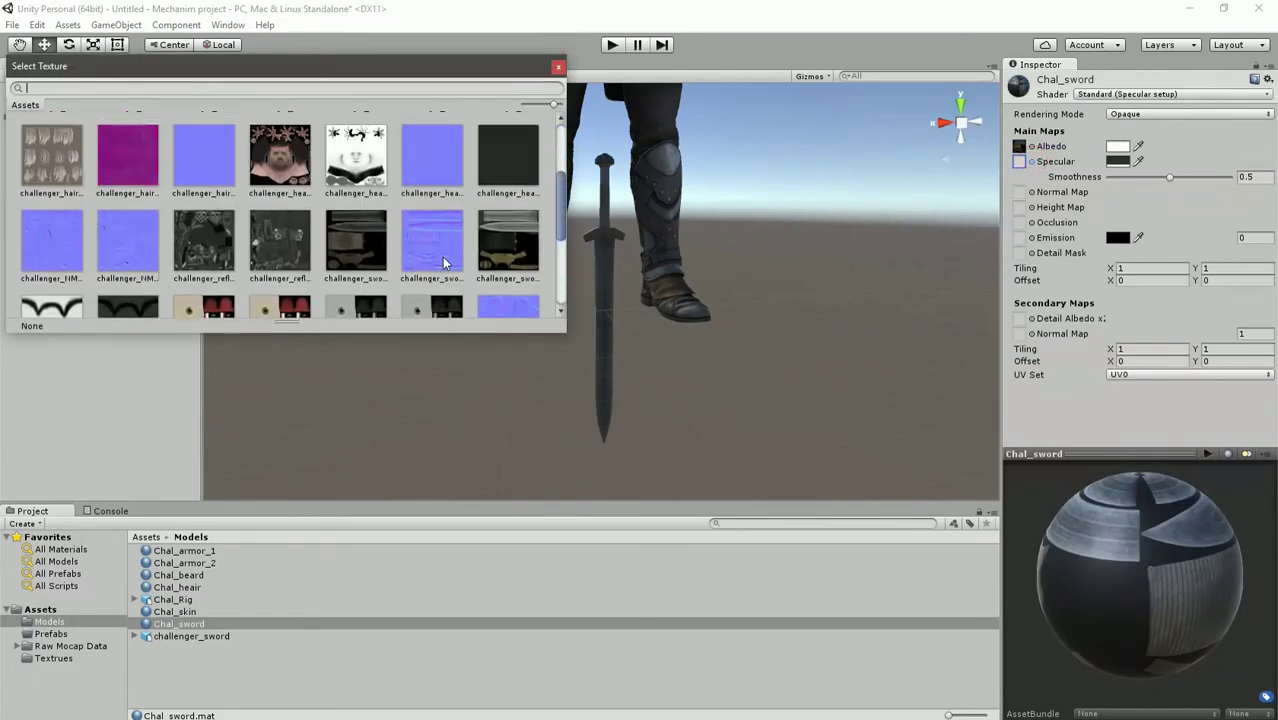
pyautogui.click(494, 246)
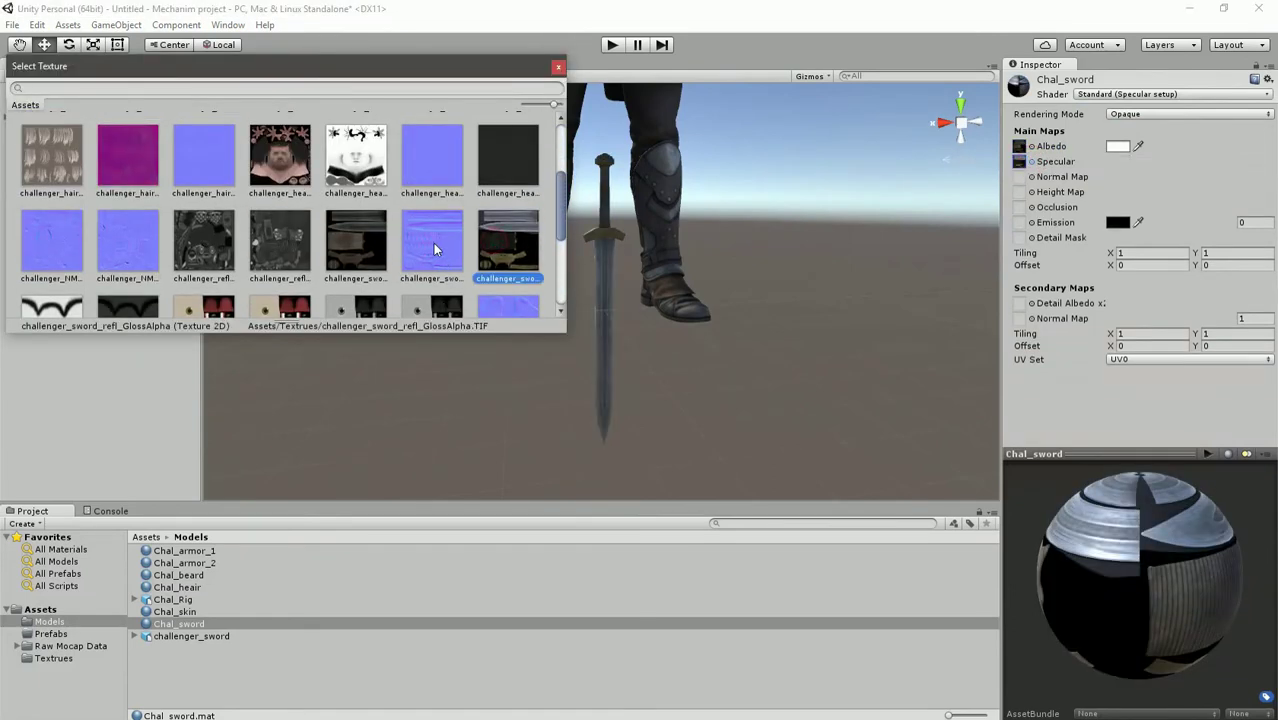
pyautogui.doubleClick(496, 258)
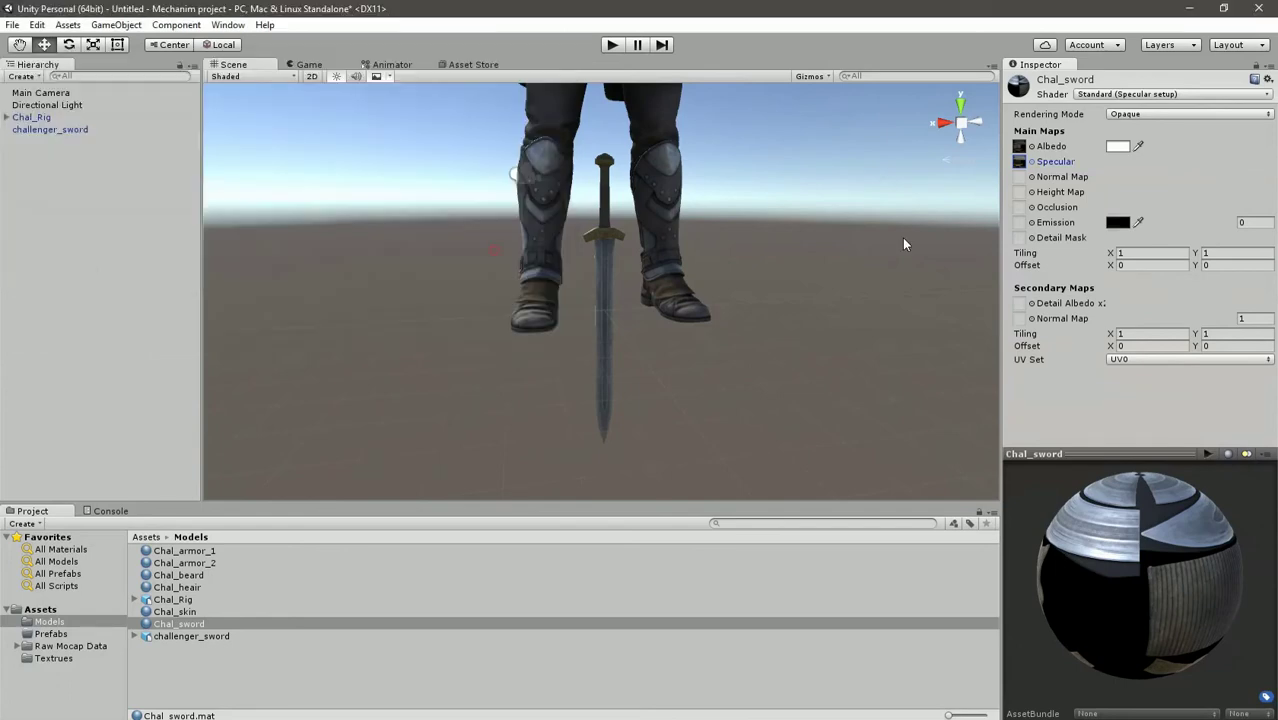
# Give the Chal_sword material the challenger_sword_NM texture as its main normal map
pyautogui.click(1031, 177)
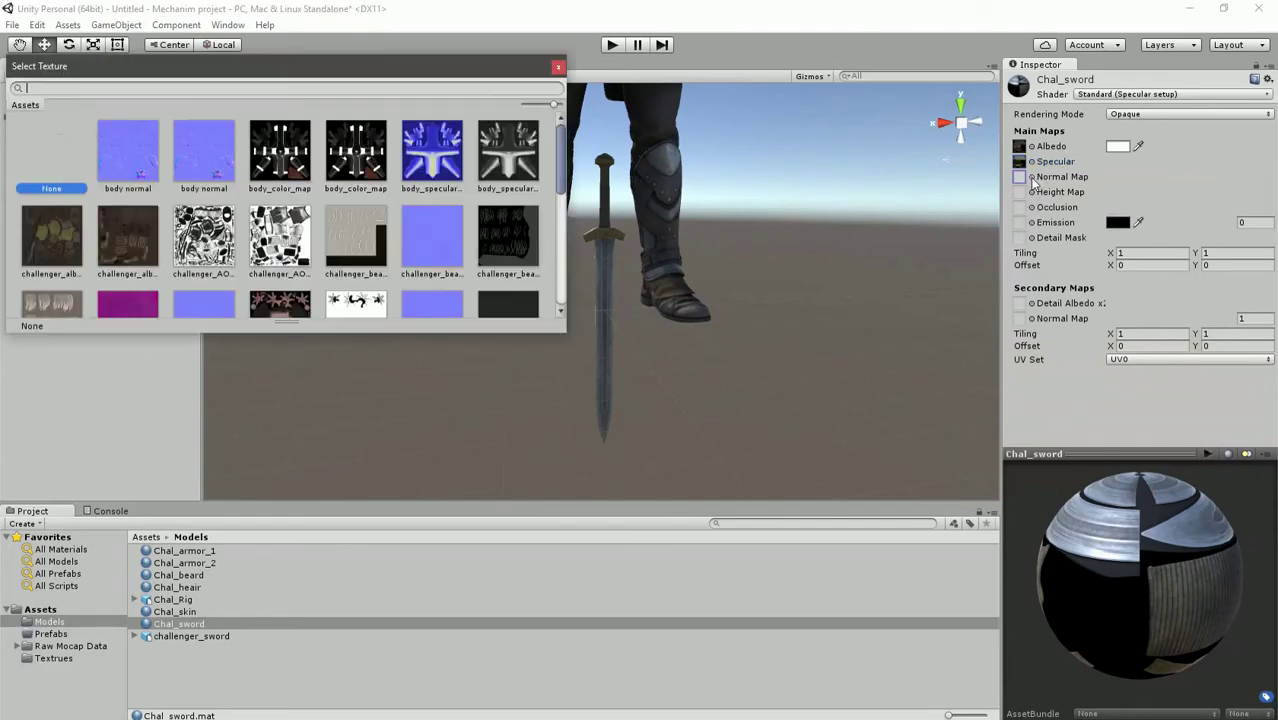
pyautogui.scroll(-5, 435, 233)
pyautogui.click(435, 227)
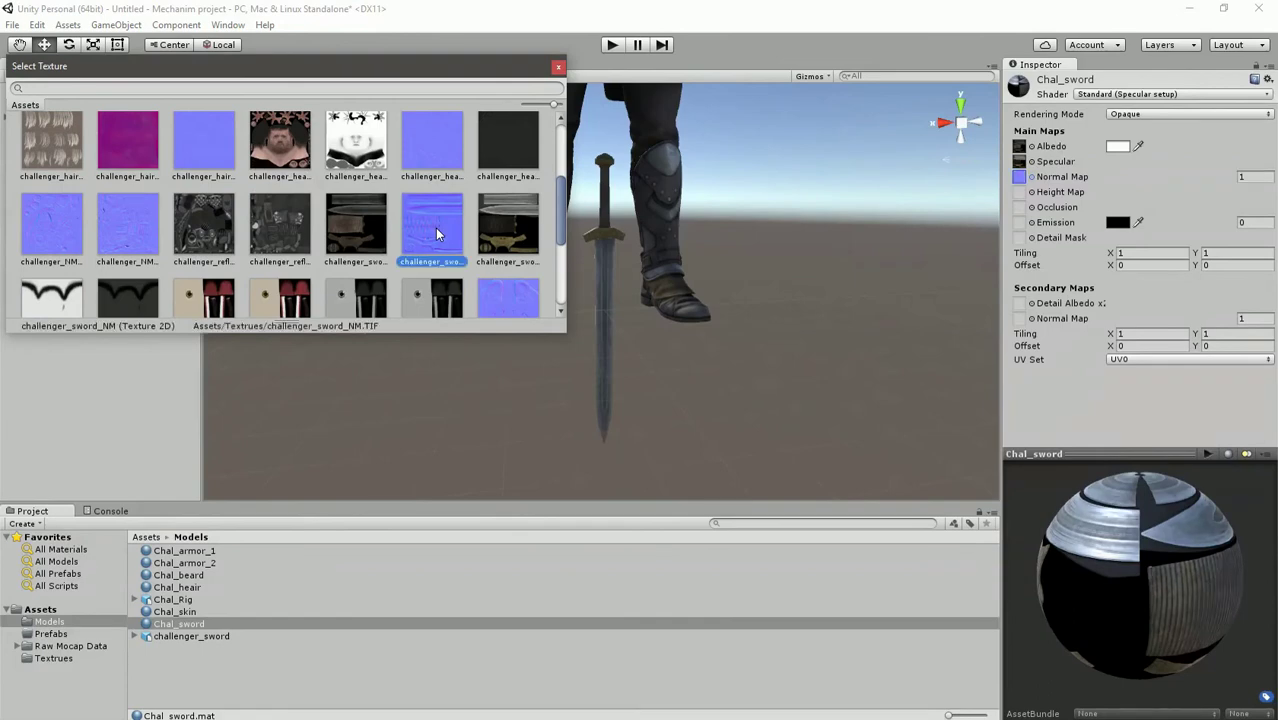
pyautogui.doubleClick(435, 227)
# Apply the Chal_skin material to the tongue and teeth inside the character's mouth
pyautogui.scroll(5, 560, 235)
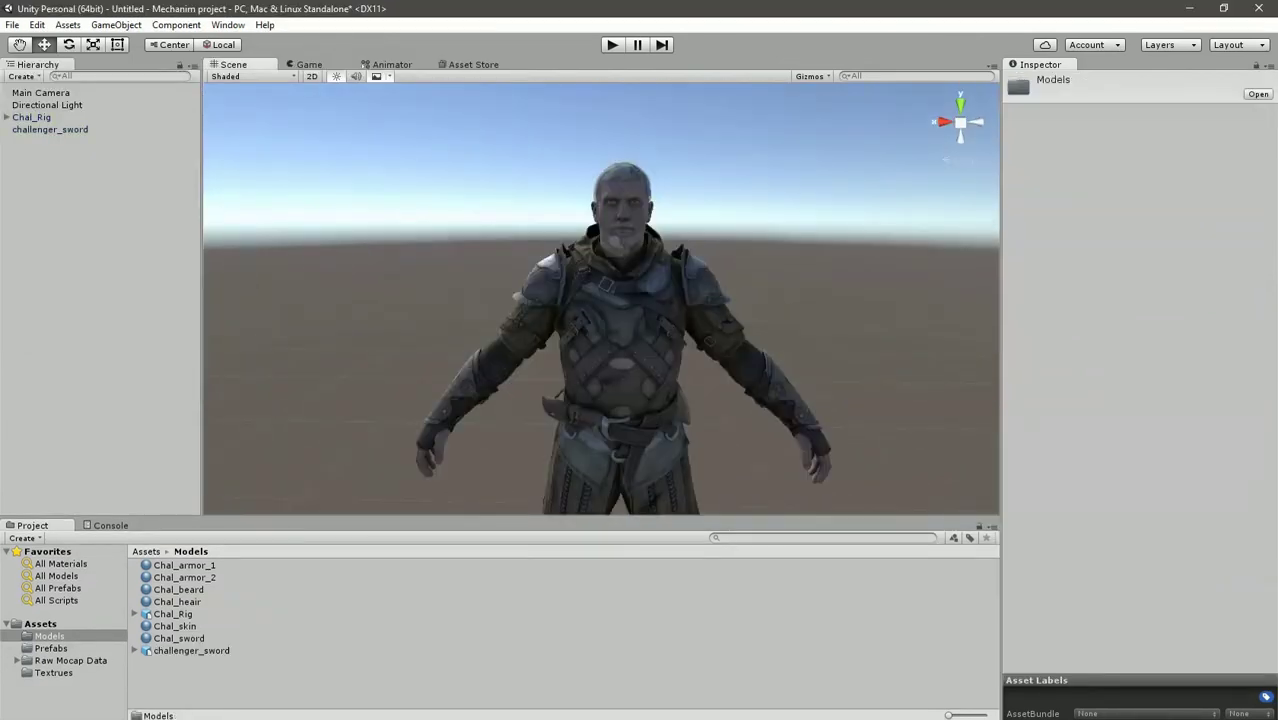
pyautogui.moveTo(663, 388); pyautogui.dragTo(141, 400, button='right')
pyautogui.press('w')
pyautogui.moveTo(1212, 479); pyautogui.dragTo(1206, 458, button='right')
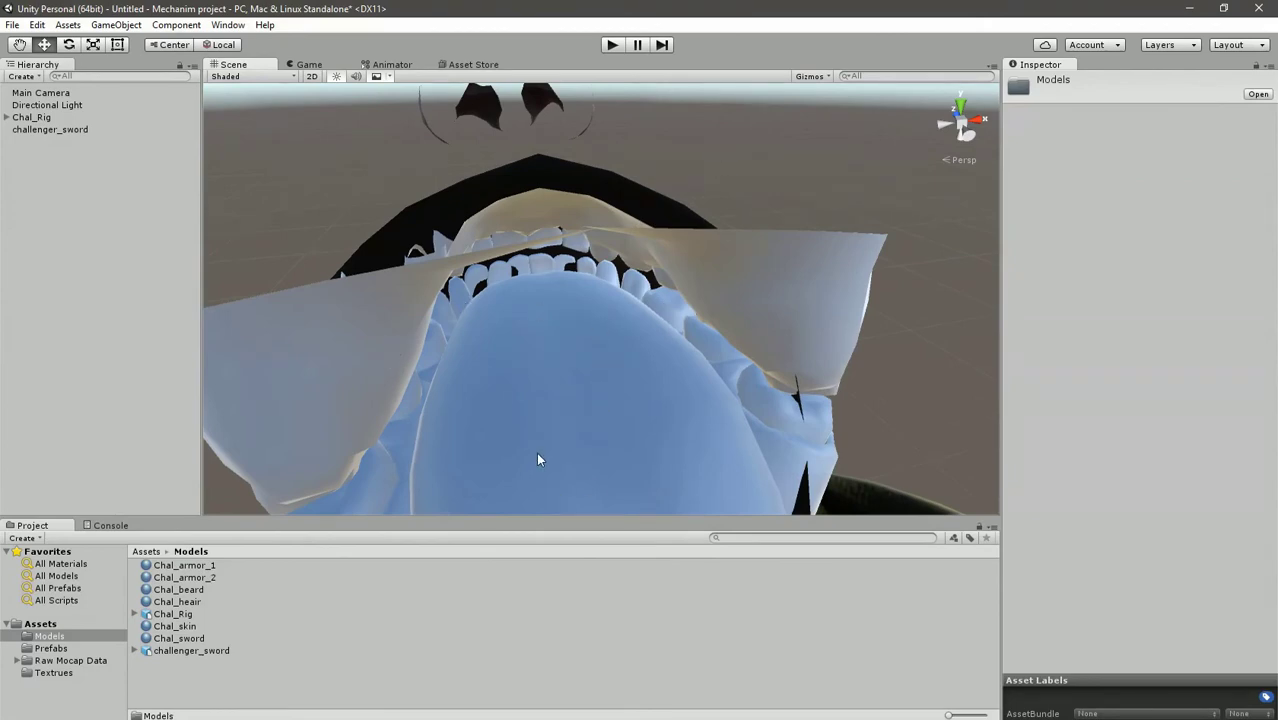
pyautogui.moveTo(537, 459); pyautogui.dragTo(519, 408, button='right')
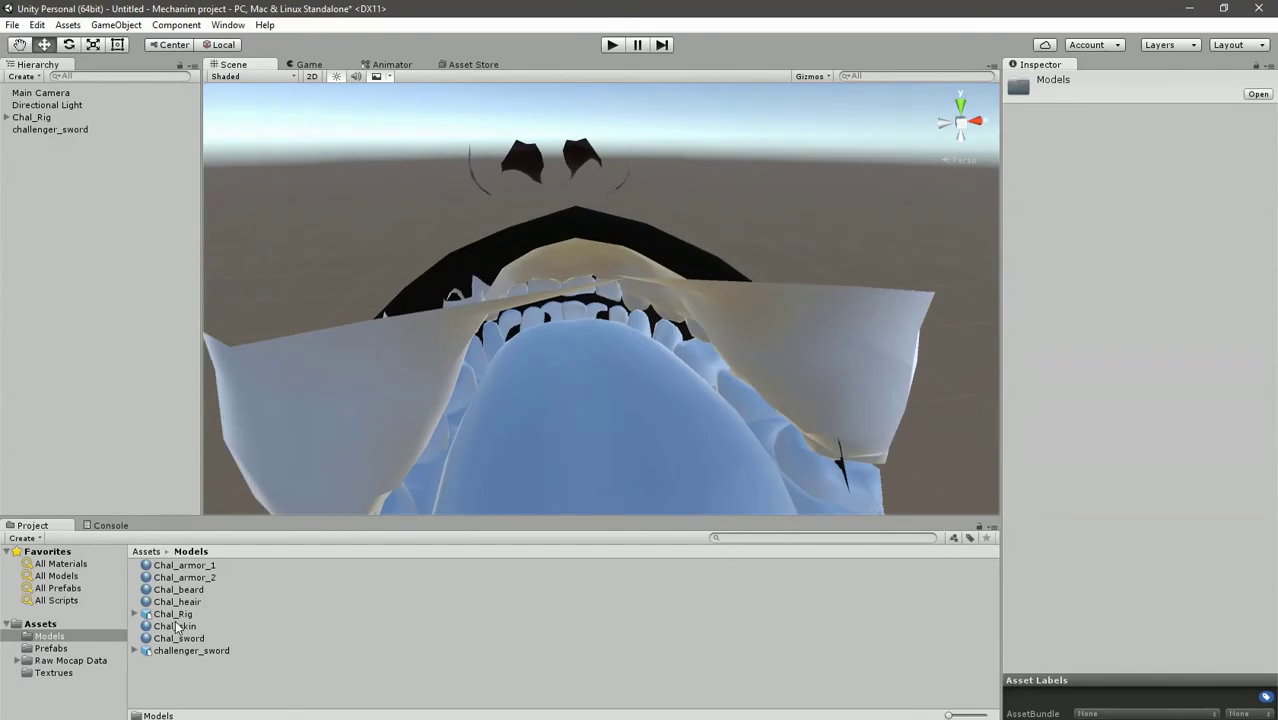
pyautogui.moveTo(187, 630); pyautogui.dragTo(503, 420)
pyautogui.moveTo(222, 632); pyautogui.dragTo(351, 437)
pyautogui.moveTo(351, 437); pyautogui.dragTo(900, 380, button='right')
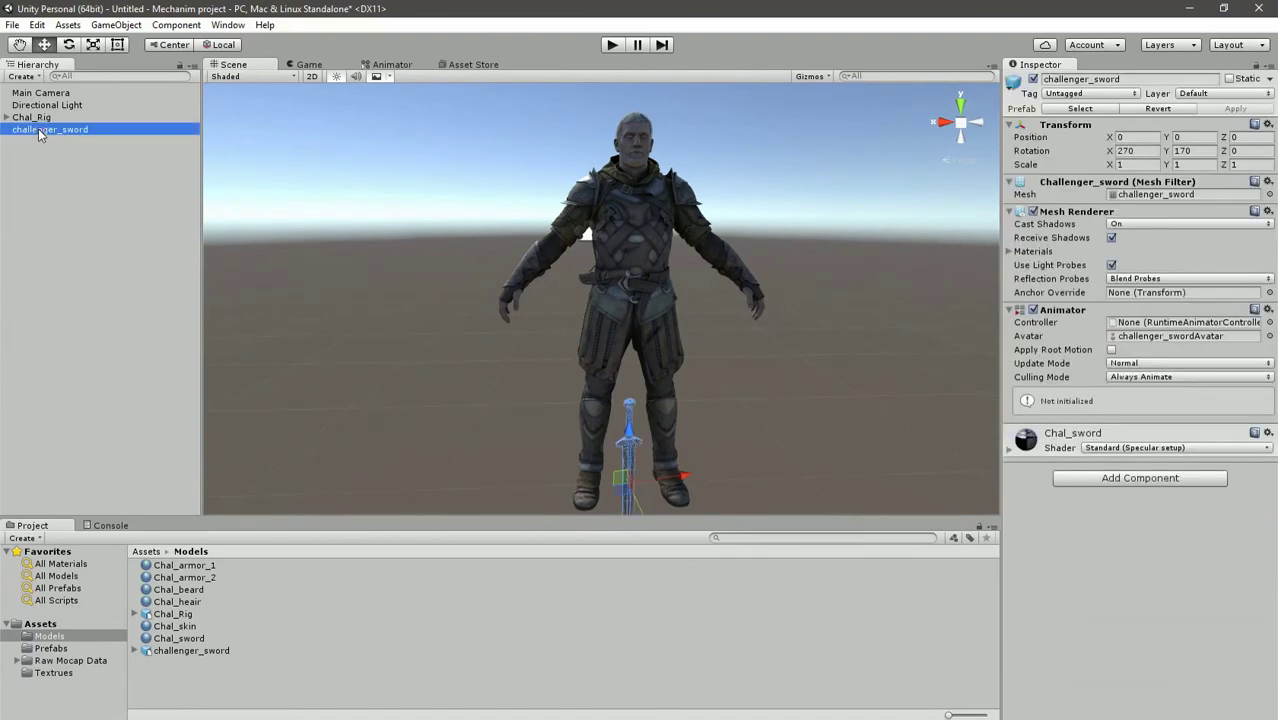
# Expand the Chal_Rig skeleton from challenger_Reference through the hips and spine bones down to the children of challenger_Spine3
pyautogui.click(6, 118)
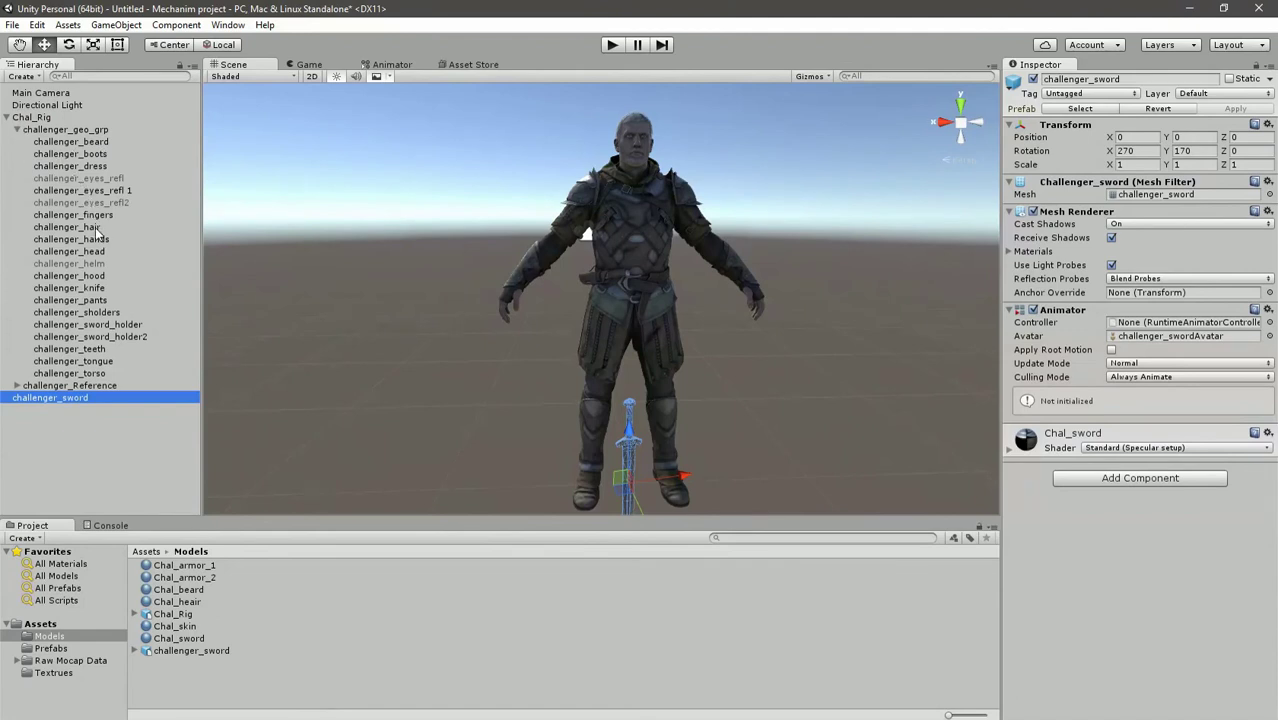
pyautogui.click(16, 130)
pyautogui.click(16, 142)
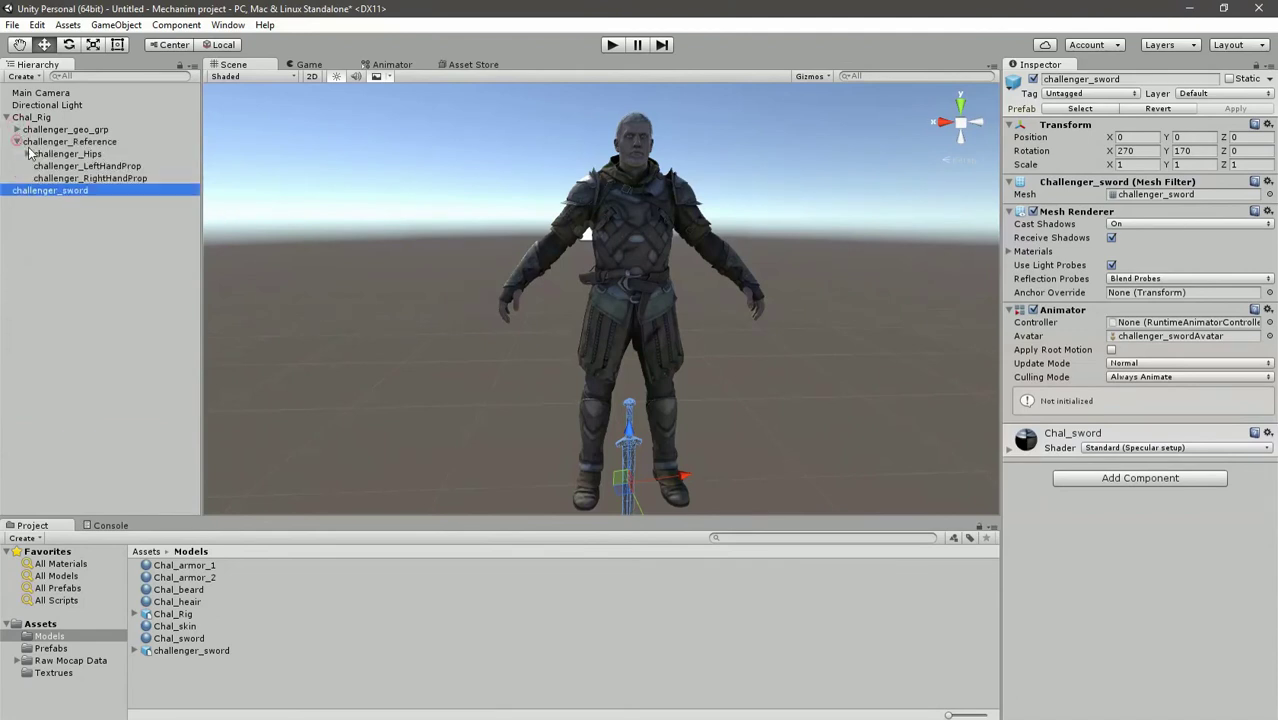
pyautogui.click(27, 154)
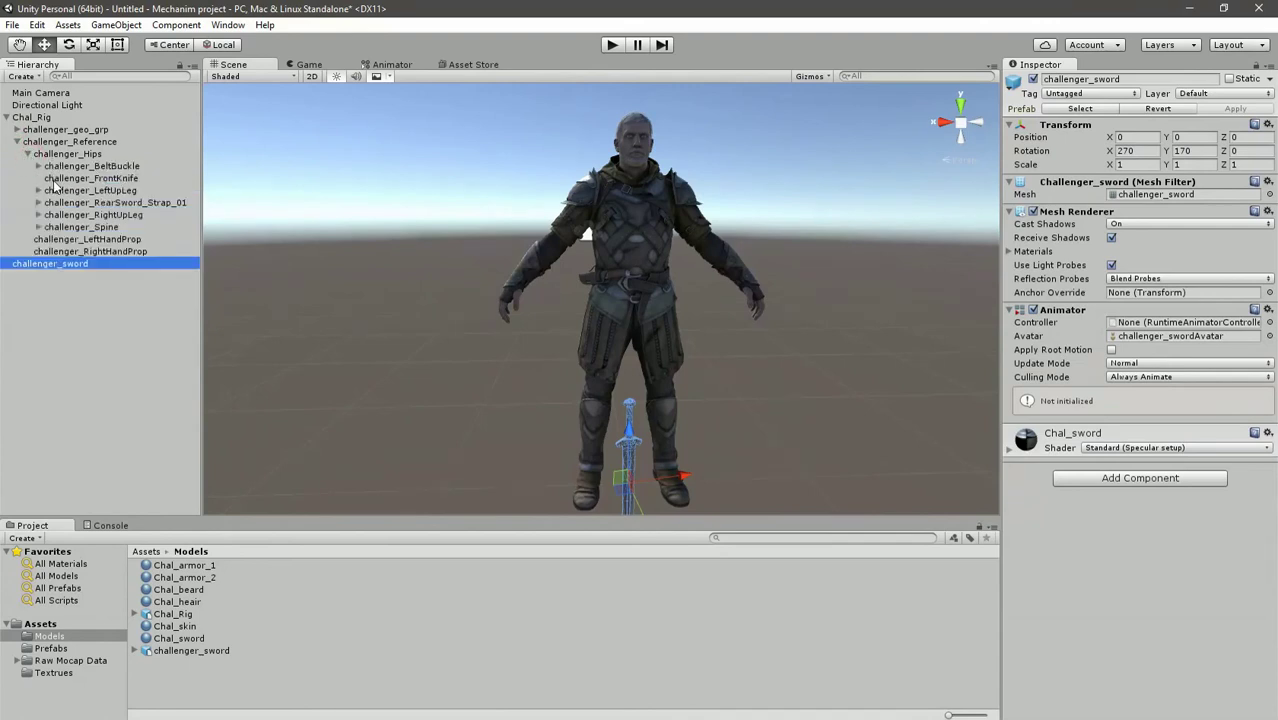
pyautogui.click(38, 227)
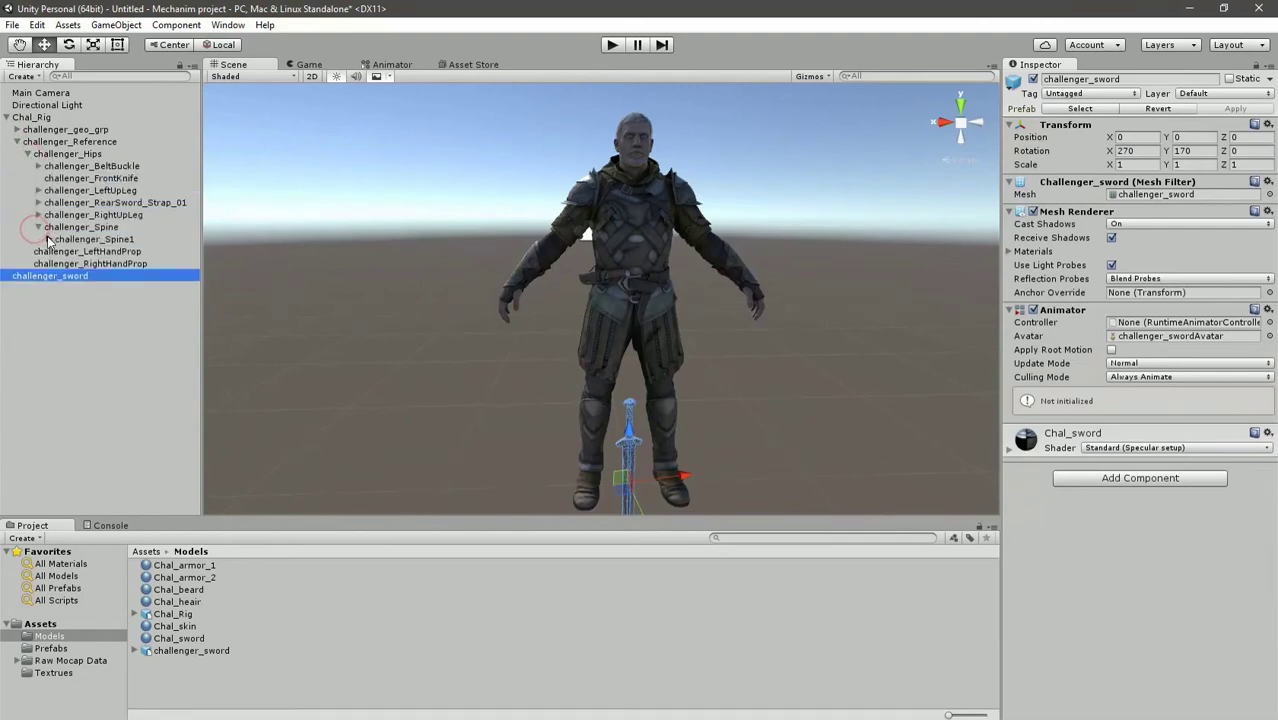
pyautogui.click(49, 239)
pyautogui.click(60, 276)
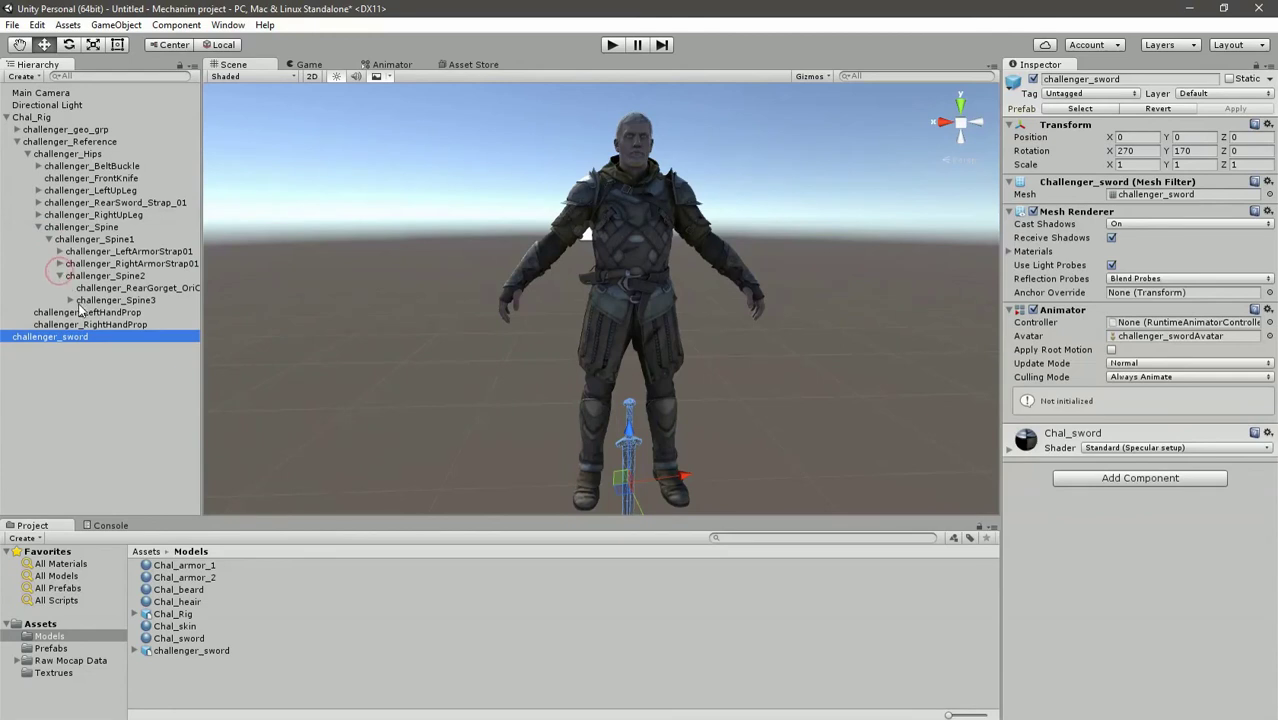
pyautogui.click(78, 301)
pyautogui.click(71, 300)
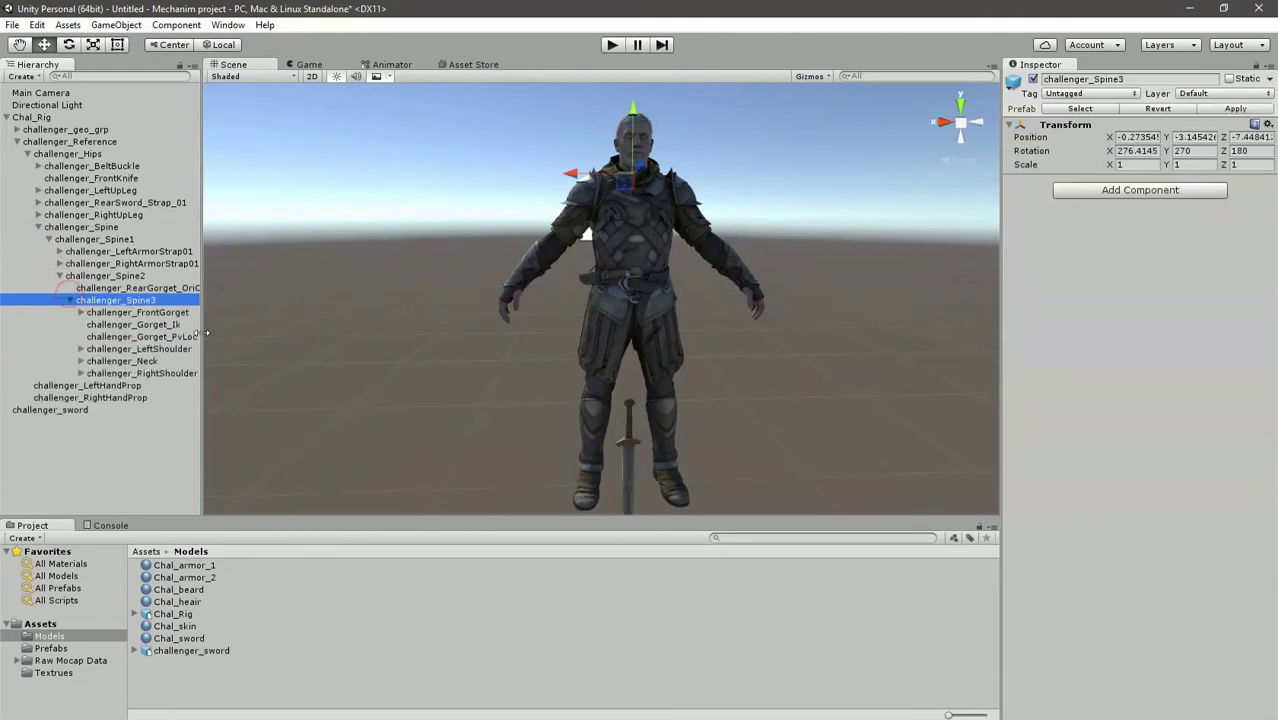
# Locate the challenger_RearSword bone under challenger_FrontGorget and challenger_RearGorget and show it from behind the character
pyautogui.moveTo(205, 333); pyautogui.dragTo(309, 333)
pyautogui.click(81, 312)
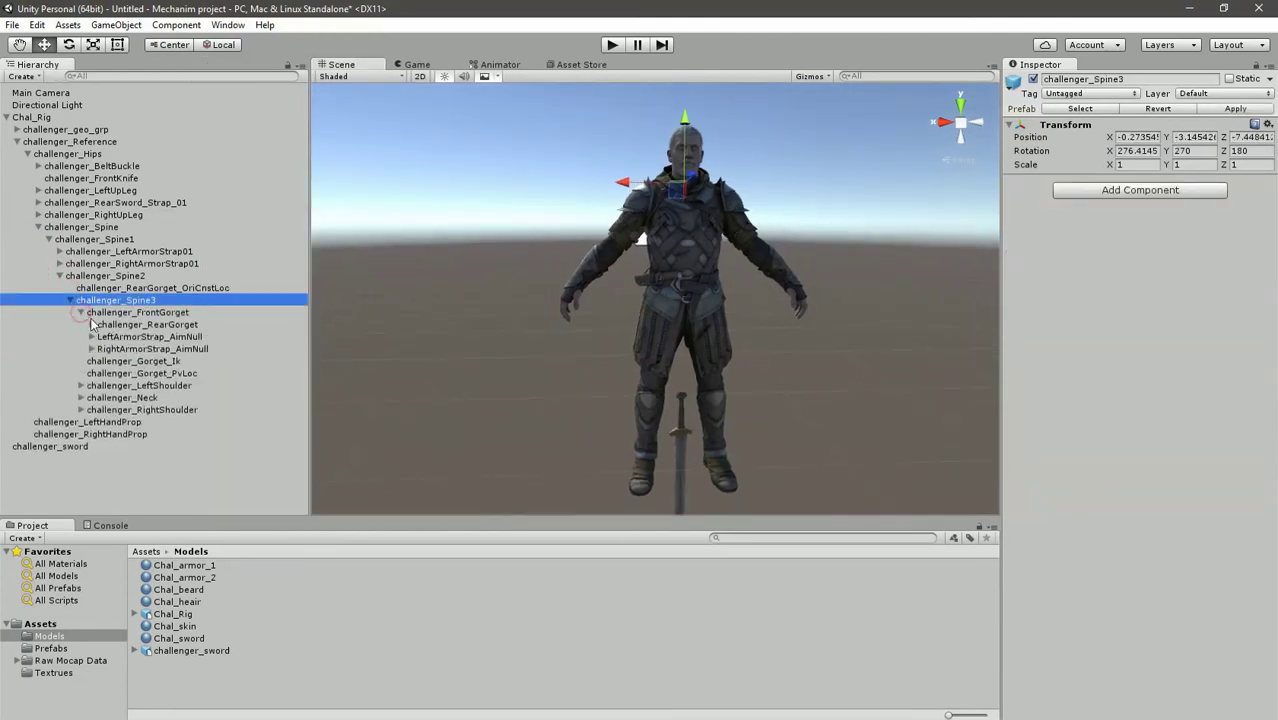
pyautogui.click(91, 324)
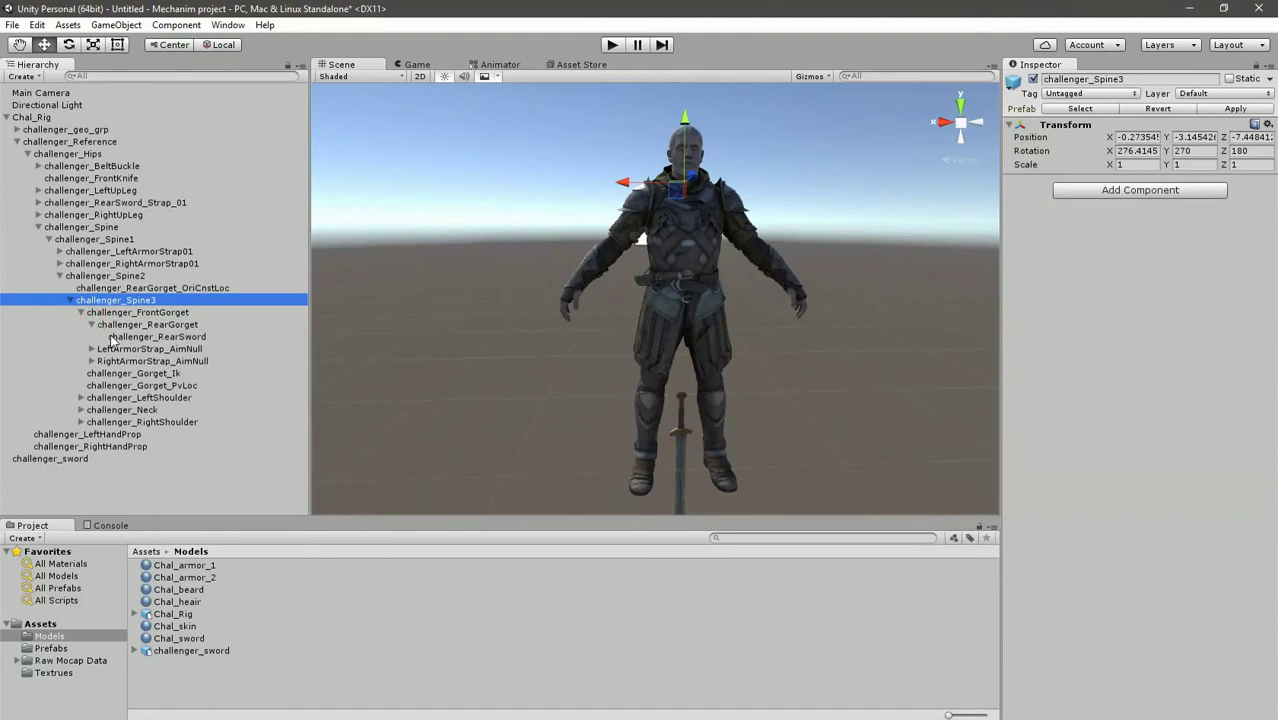
pyautogui.click(112, 337)
pyautogui.press('f')
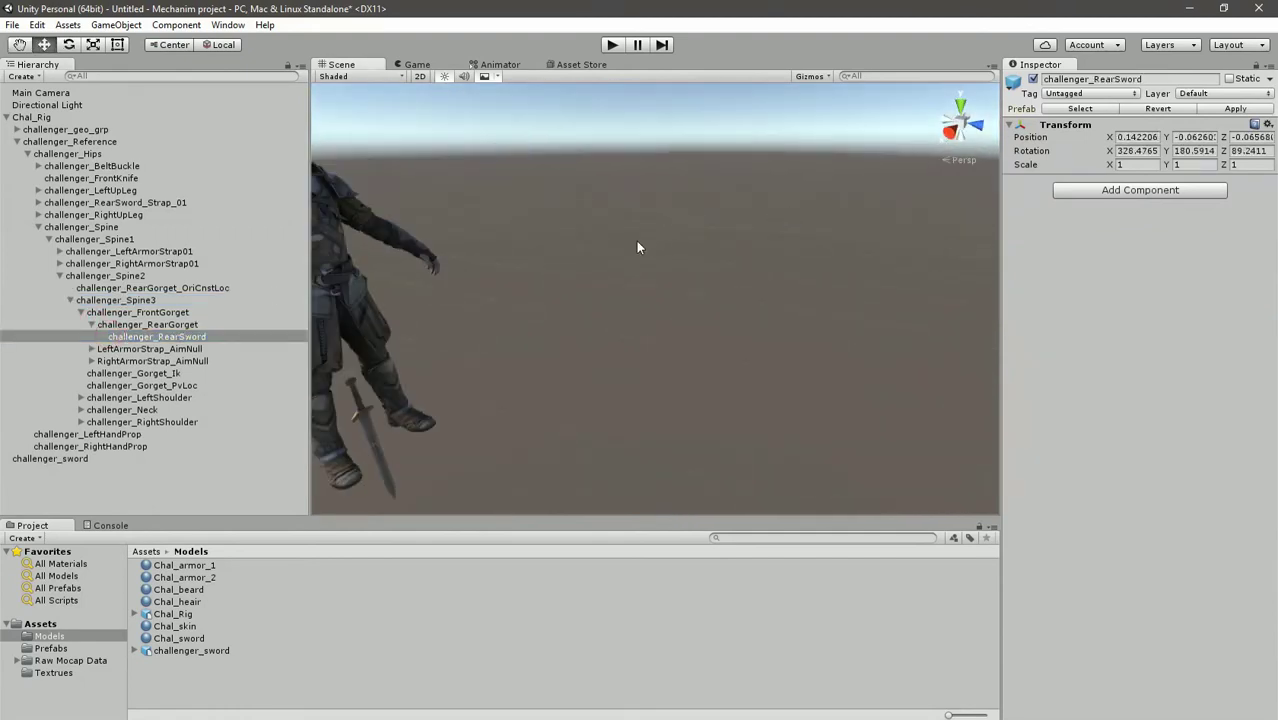
pyautogui.moveTo(637, 243); pyautogui.dragTo(762, 300, button='middle')
pyautogui.moveTo(545, 281); pyautogui.dragTo(820, 300, button='right')
pyautogui.moveTo(556, 316); pyautogui.dragTo(993, 284, button='middle')
pyautogui.scroll(-7, 762, 267)
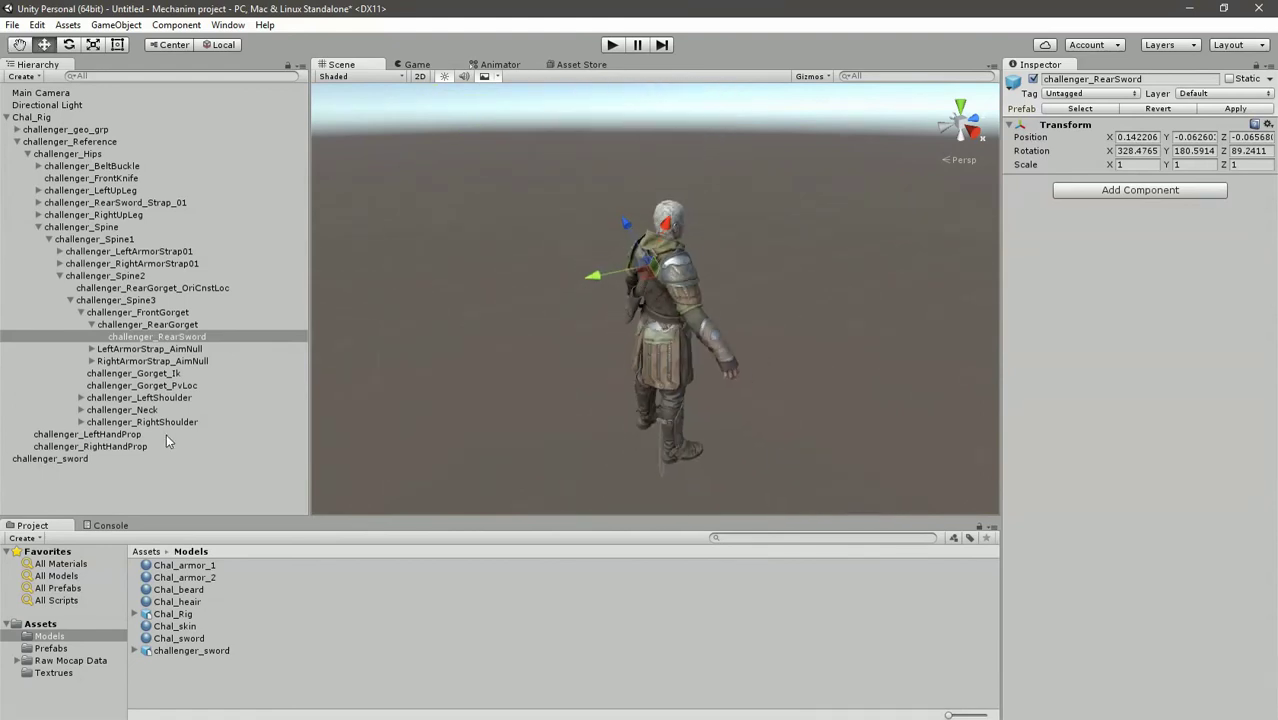
# Parent challenger_sword to the challenger_RearSword bone and set its X and Z position and all three rotation values to 0
pyautogui.moveTo(49, 458); pyautogui.dragTo(200, 338)
pyautogui.press('f')
pyautogui.click(1140, 138)
pyautogui.write('0.72621')
pyautogui.click(1138, 151)
pyautogui.write('0')
pyautogui.click(1181, 153)
pyautogui.write('0')
pyautogui.click(1190, 141)
pyautogui.write('0')
pyautogui.click(1243, 140)
pyautogui.write('0')
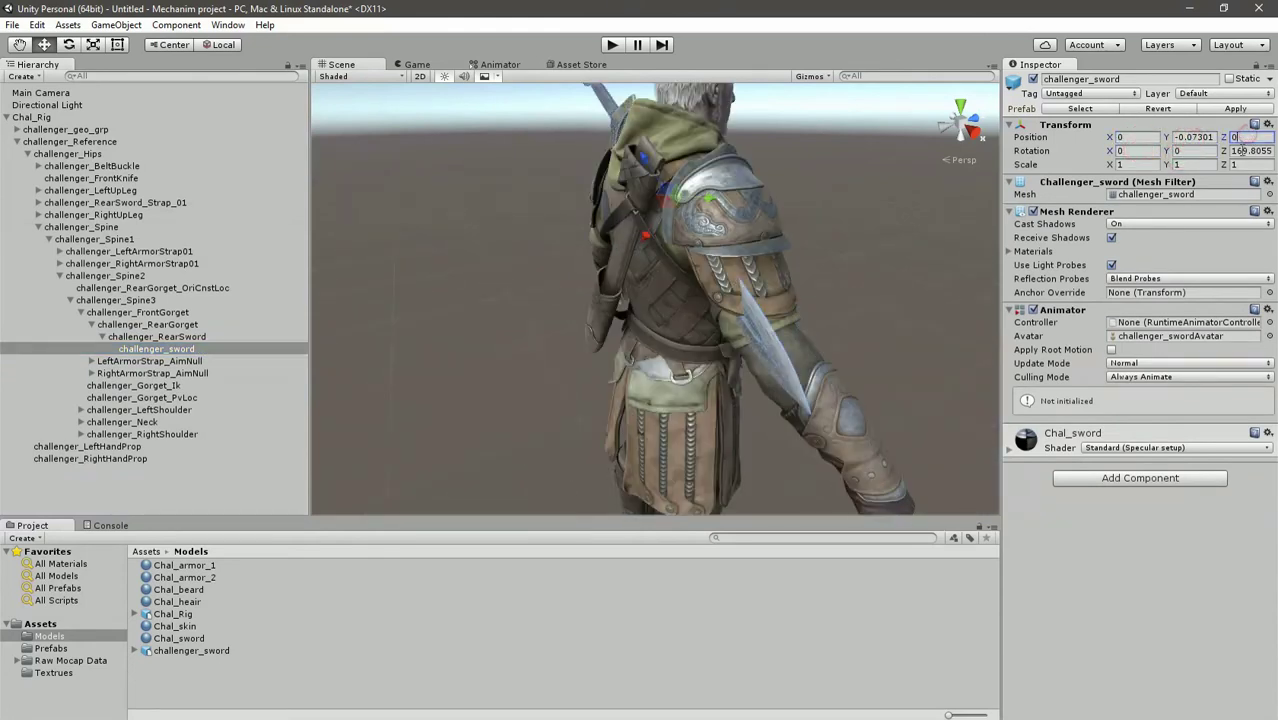
pyautogui.click(1240, 152)
pyautogui.write('0')
# Rotate the sword to about X 4.7, Y 91.4, Z 14.2 so it lies diagonally across the character's back
pyautogui.moveTo(486, 267); pyautogui.dragTo(581, 244, button='middle')
pyautogui.keyDown('alt'); pyautogui.moveTo(513, 294); pyautogui.dragTo(813, 279); pyautogui.keyUp('alt')
pyautogui.press('e')
pyautogui.moveTo(813, 279); pyautogui.dragTo(772, 380, button='middle')
pyautogui.scroll(5, 750, 322)
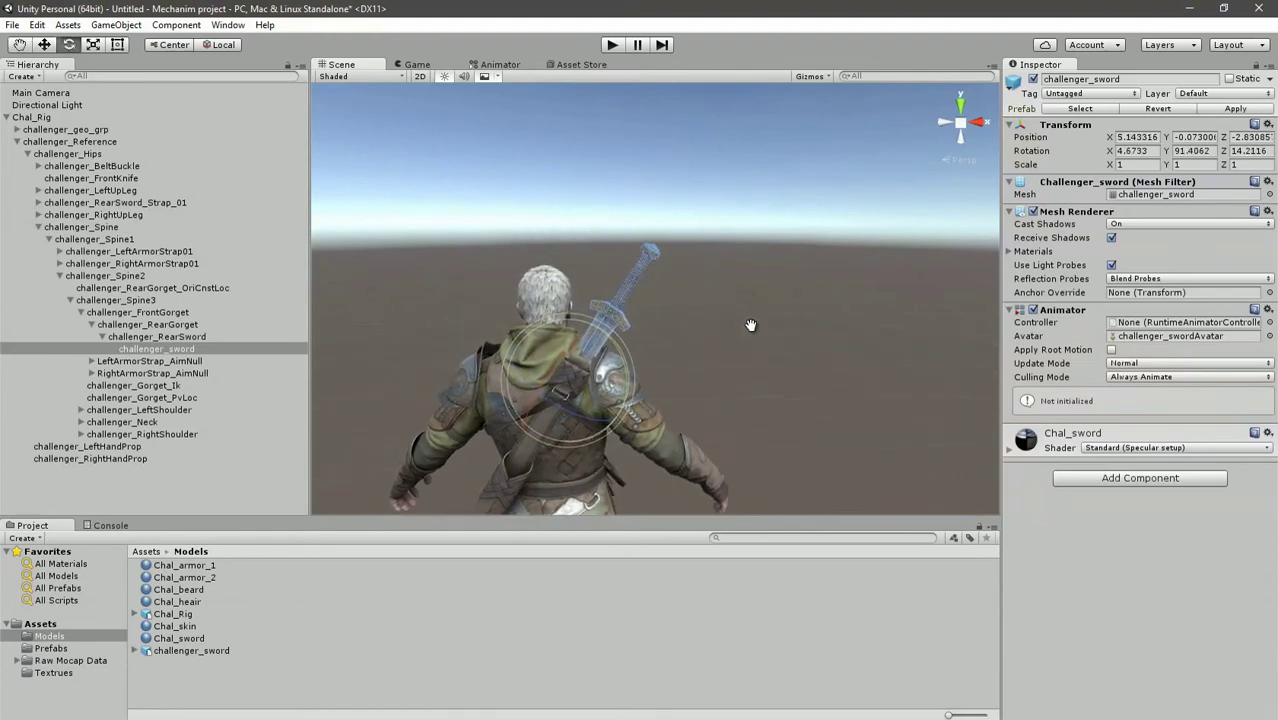
# Move the sword to about X 0.008, Y 0.023, Z -0.005 and tilt it to a Z rotation of about -11.2
pyautogui.moveTo(750, 322); pyautogui.dragTo(731, 340, button='middle')
pyautogui.keyDown('alt'); pyautogui.moveTo(731, 340); pyautogui.dragTo(612, 323); pyautogui.keyUp('alt')
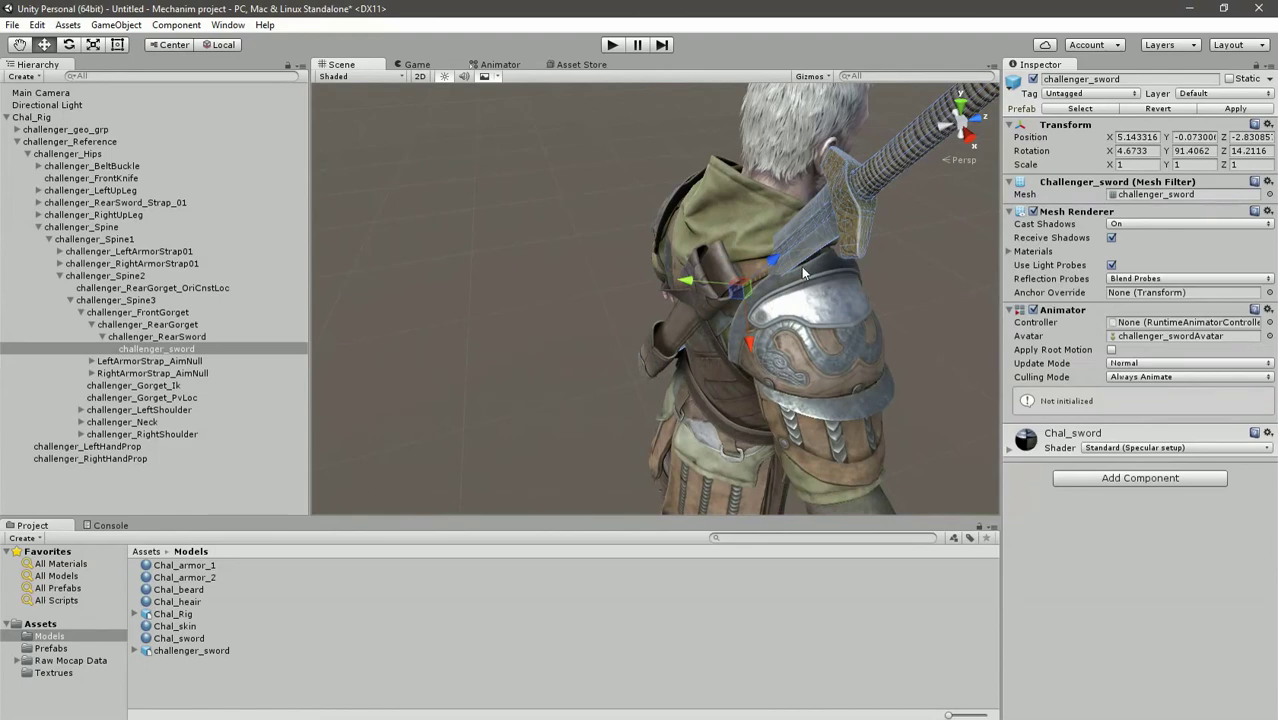
pyautogui.keyDown('alt'); pyautogui.moveTo(661, 304); pyautogui.dragTo(665, 355); pyautogui.keyUp('alt')
pyautogui.press('e')
pyautogui.press('w')
pyautogui.moveTo(616, 301); pyautogui.dragTo(603, 308)
pyautogui.moveTo(561, 357)
pyautogui.keyDown('alt'); pyautogui.mouseDown()
pyautogui.moveTo(497, 420)
pyautogui.moveTo(550, 355)
pyautogui.mouseUp(); pyautogui.keyUp('alt')
pyautogui.moveTo(550, 355)
pyautogui.mouseDown(button='middle')
pyautogui.moveTo(510, 384)
pyautogui.moveTo(550, 358)
pyautogui.mouseUp(button='middle')
pyautogui.scroll(3, 555, 356)
pyautogui.moveTo(480, 420); pyautogui.dragTo(522, 397, button='middle')
pyautogui.keyDown('alt'); pyautogui.moveTo(540, 393); pyautogui.dragTo(689, 318); pyautogui.keyUp('alt')
pyautogui.scroll(-4, 689, 318)
# Fit the sword into its back scabbard at about X -0.091, Y 0.019, Z -0.004, turned to about X -1.6, Y 92.6
pyautogui.keyDown('alt'); pyautogui.moveTo(689, 319); pyautogui.dragTo(670, 352, button='right'); pyautogui.keyUp('alt')
pyautogui.press('e')
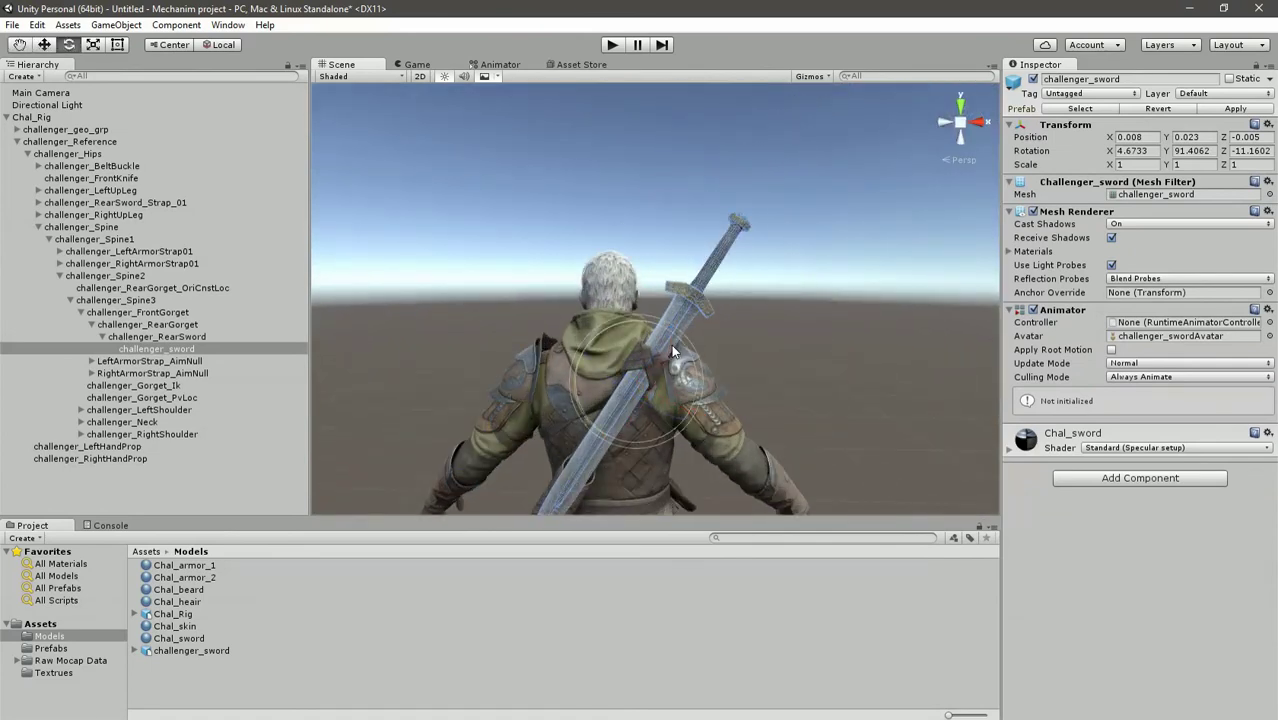
pyautogui.moveTo(671, 347); pyautogui.dragTo(672, 354)
pyautogui.press('w')
pyautogui.moveTo(682, 403); pyautogui.dragTo(684, 401)
pyautogui.moveTo(655, 336); pyautogui.dragTo(652, 362)
pyautogui.moveTo(631, 447)
pyautogui.mouseDown(button='middle')
pyautogui.moveTo(630, 400)
pyautogui.moveTo(631, 428)
pyautogui.mouseUp(button='middle')
# Fine-tune the sword's rotation to about X -1.8, Y 91.7, Z -11.1 and check its fit in the scabbard
pyautogui.press('e')
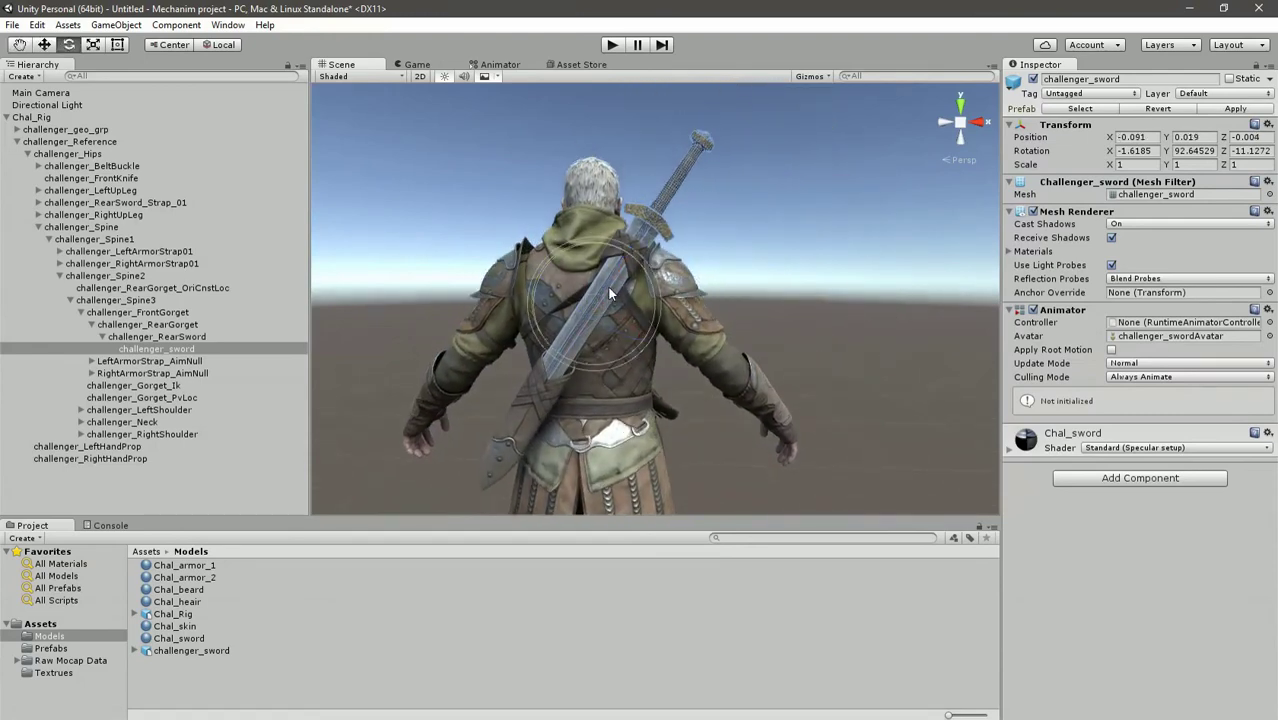
pyautogui.moveTo(584, 258); pyautogui.dragTo(585, 250)
pyautogui.moveTo(773, 212); pyautogui.dragTo(779, 262, button='middle')
pyautogui.scroll(3, 779, 262)
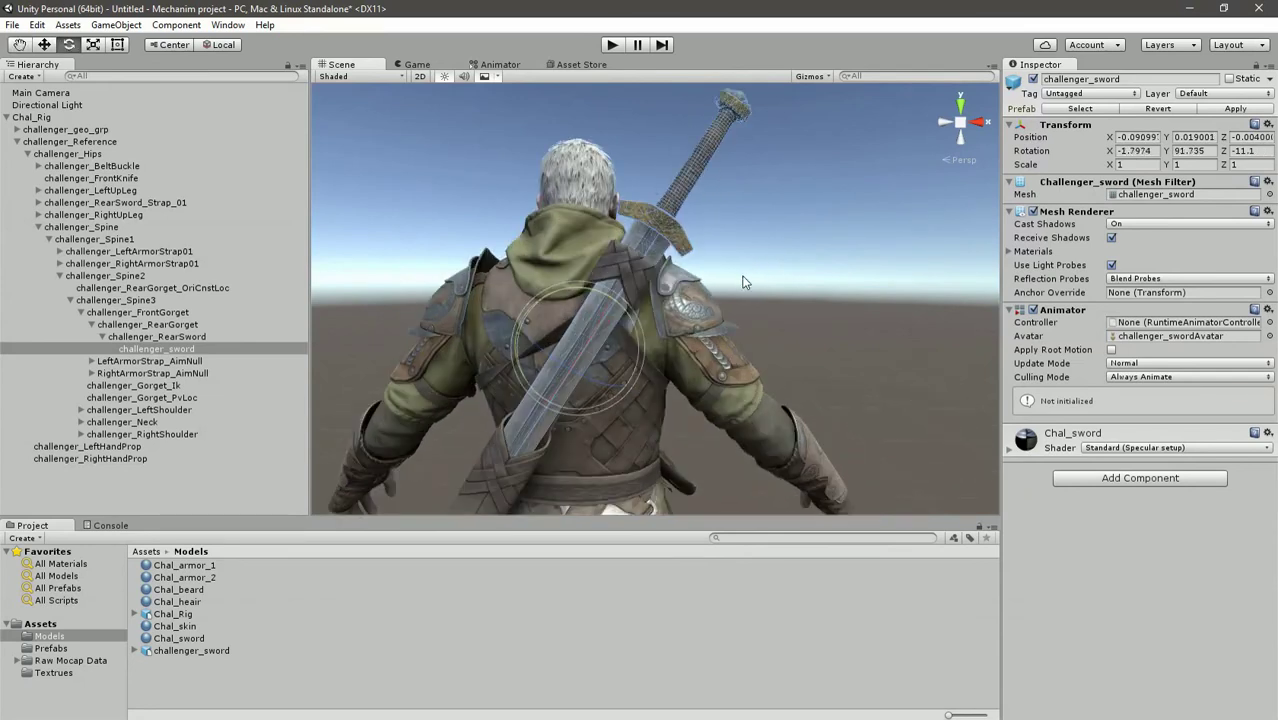
pyautogui.moveTo(745, 280); pyautogui.dragTo(680, 335, button='right')
pyautogui.moveTo(736, 242); pyautogui.dragTo(588, 297, button='middle')
pyautogui.scroll(-5, 583, 356)
pyautogui.moveTo(508, 373); pyautogui.dragTo(564, 354, button='middle')
pyautogui.keyDown('alt'); pyautogui.moveTo(563, 354); pyautogui.dragTo(550, 352); pyautogui.keyUp('alt')
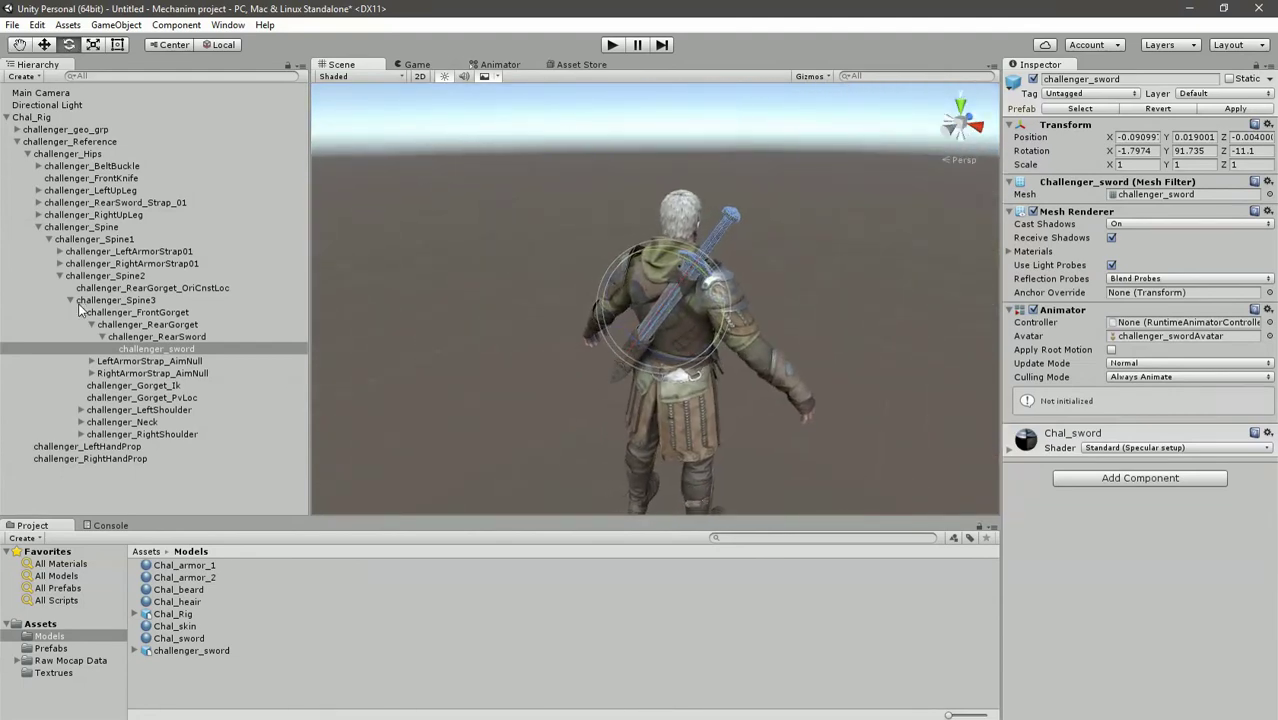
# Collapse the rig hierarchy, rename the Chal_Rig object as Player and assign it the Player tag
pyautogui.click(16, 141)
pyautogui.click(6, 117)
pyautogui.keyDown('alt'); pyautogui.moveTo(541, 337); pyautogui.dragTo(830, 268); pyautogui.keyUp('alt')
pyautogui.click(66, 121)
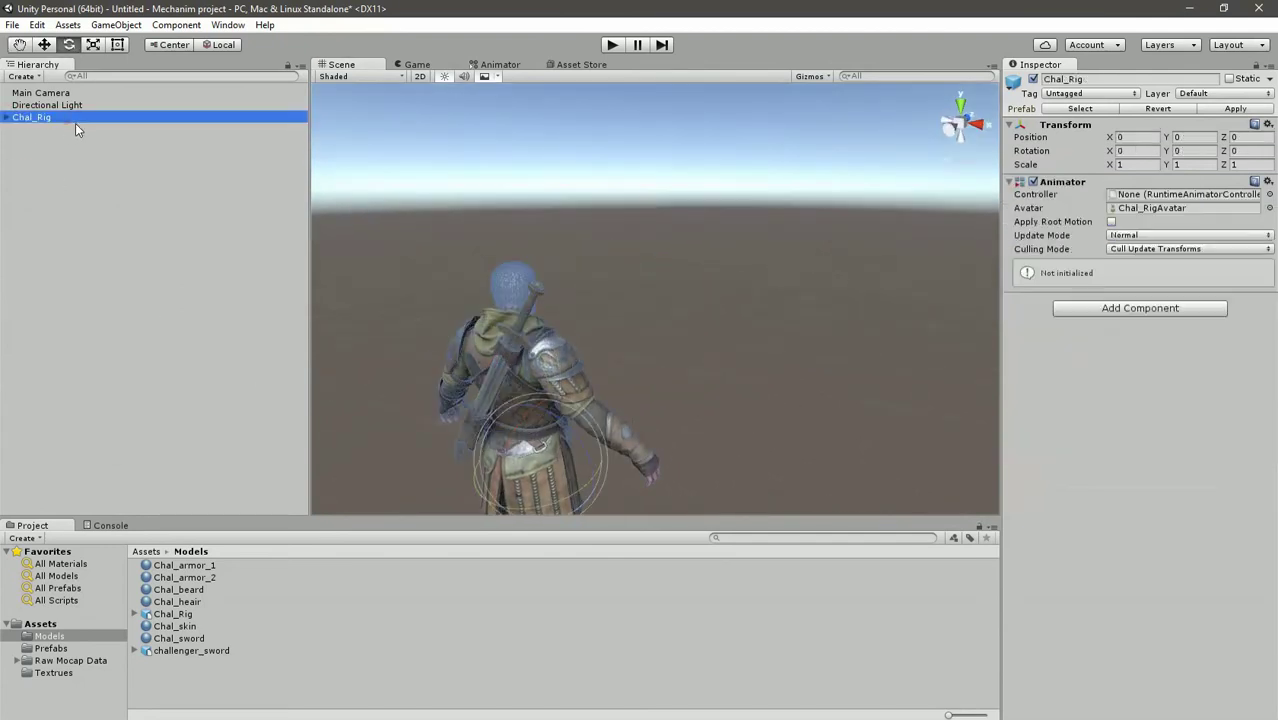
pyautogui.moveTo(420, 245); pyautogui.dragTo(543, 269, button='right')
pyautogui.keyDown('alt'); pyautogui.moveTo(542, 269); pyautogui.dragTo(620, 250); pyautogui.keyUp('alt')
pyautogui.click(95, 118)
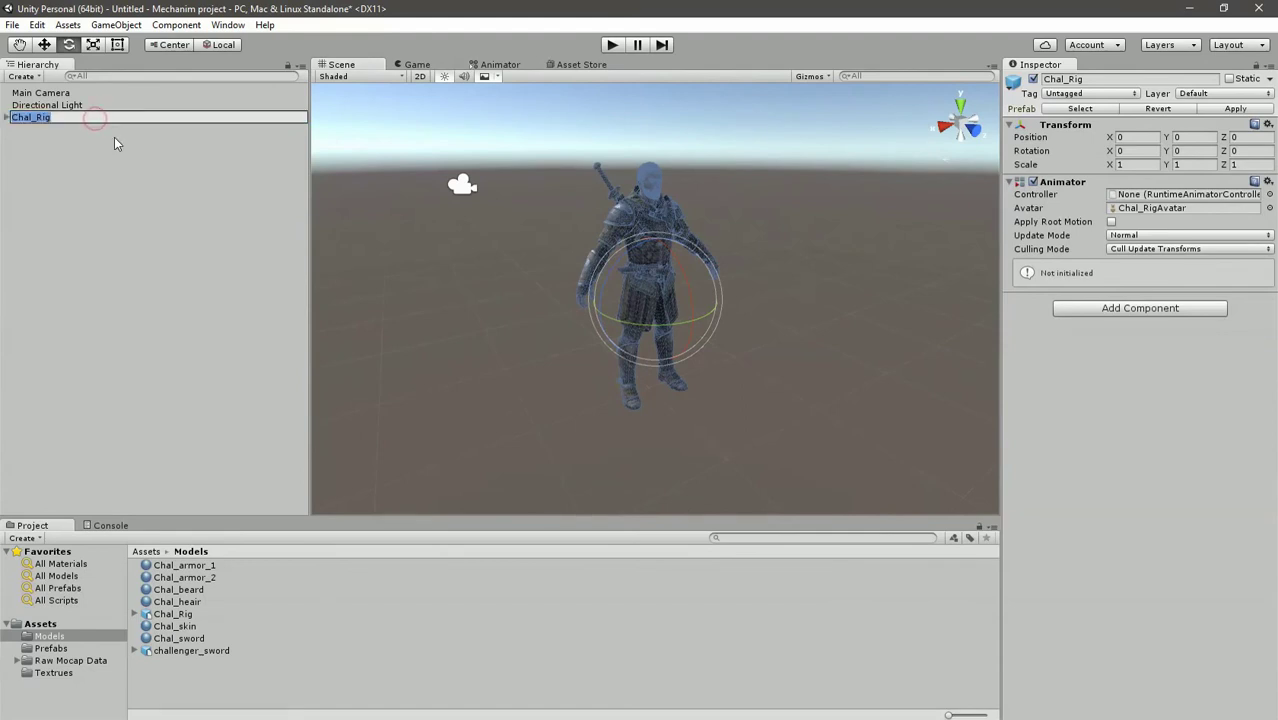
pyautogui.write('Player')
pyautogui.press('Return')
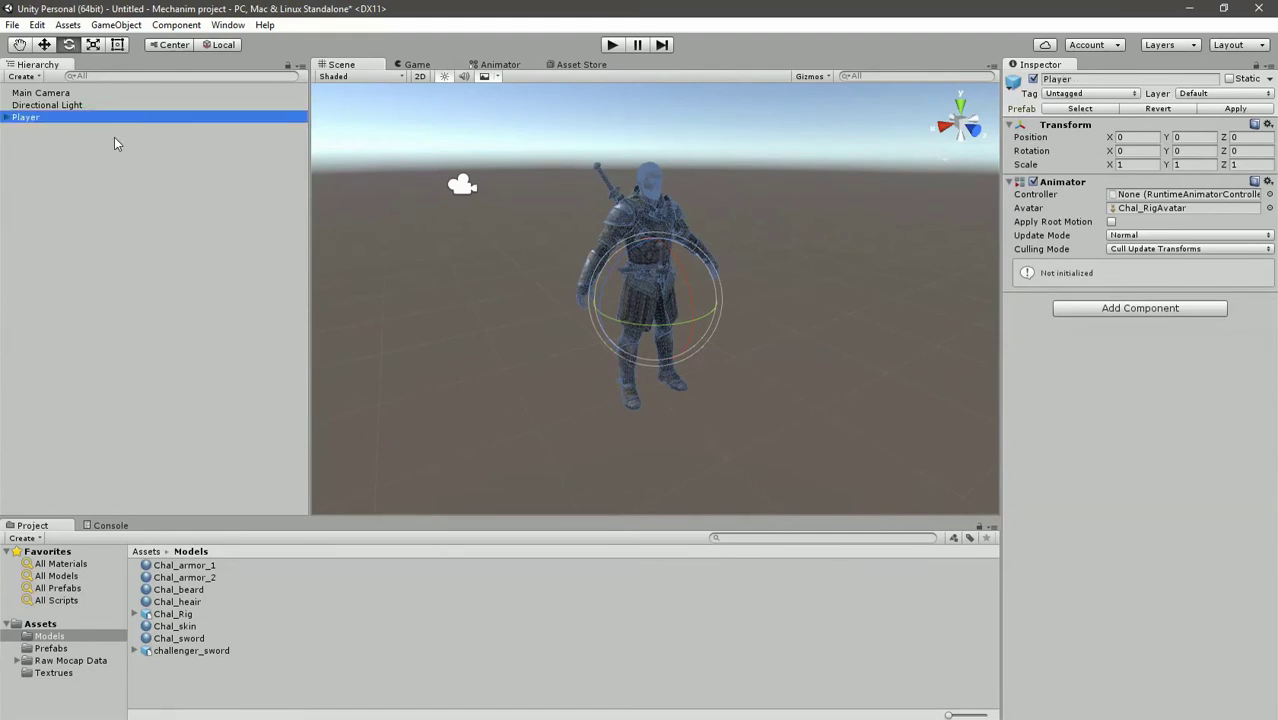
pyautogui.click(1052, 94)
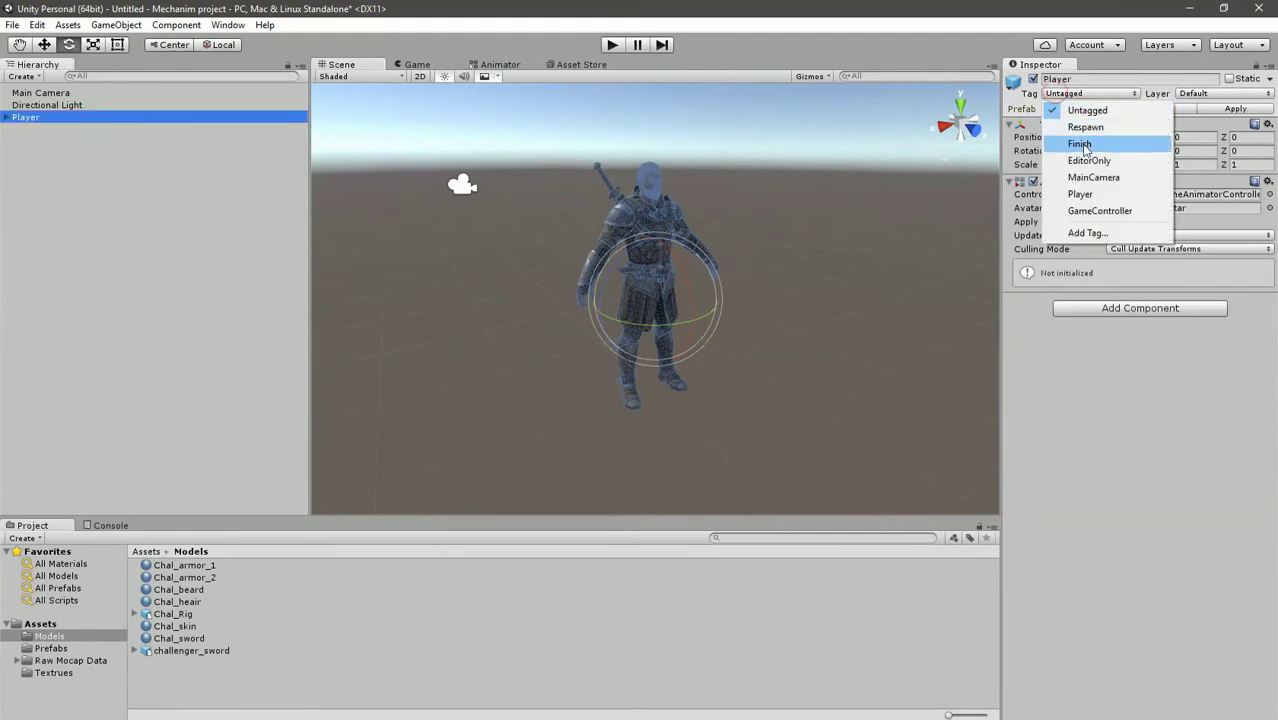
pyautogui.click(1080, 195)
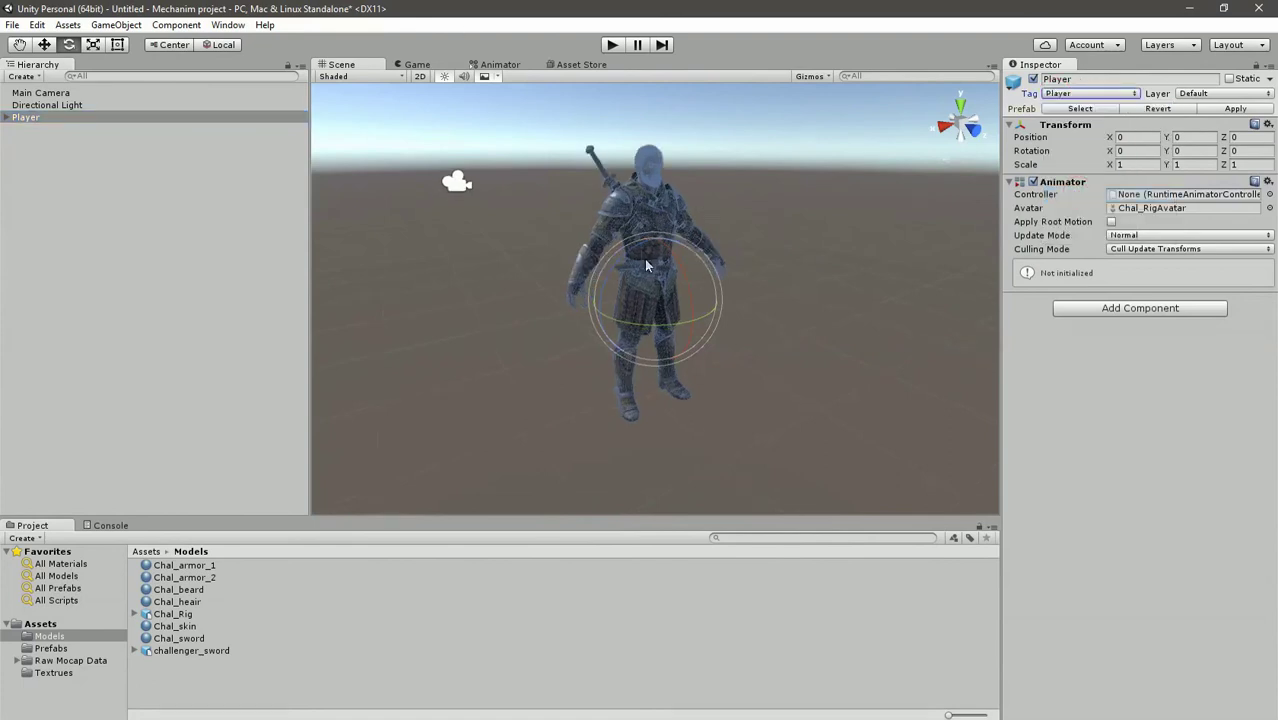
# Create a prefab of the Player object in the root Assets folder
pyautogui.click(146, 551)
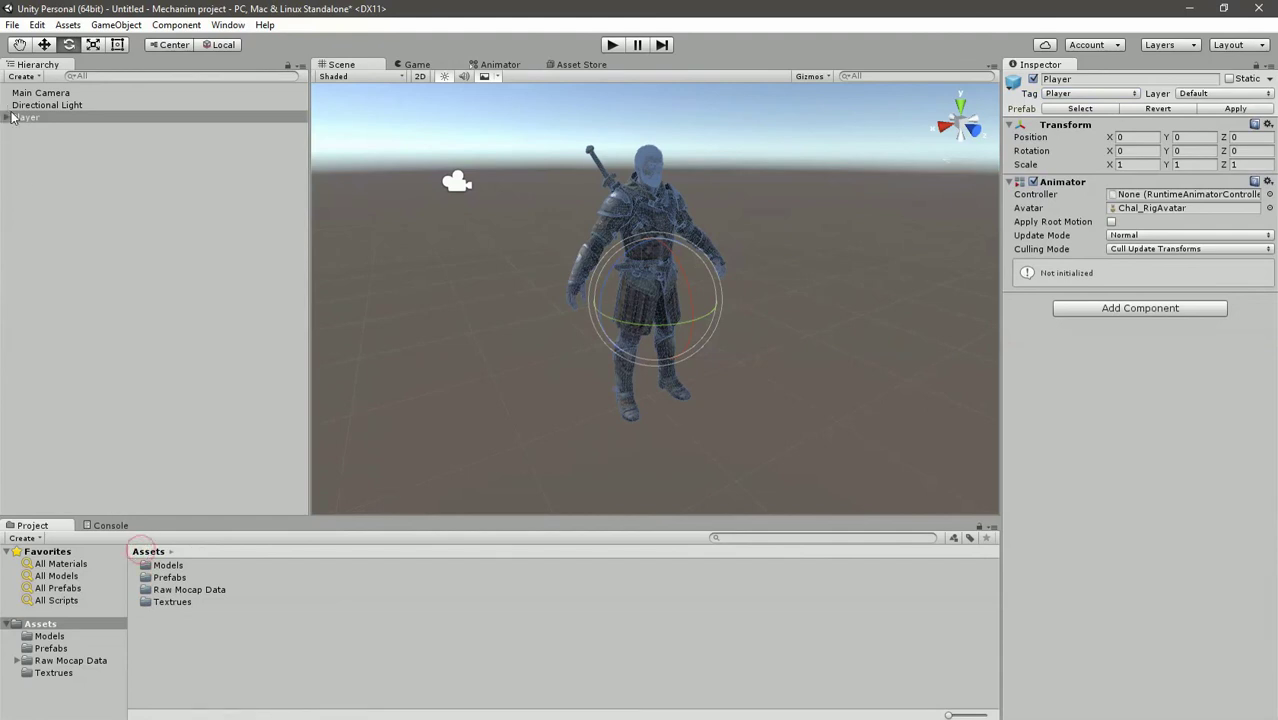
pyautogui.moveTo(22, 118); pyautogui.dragTo(216, 629)
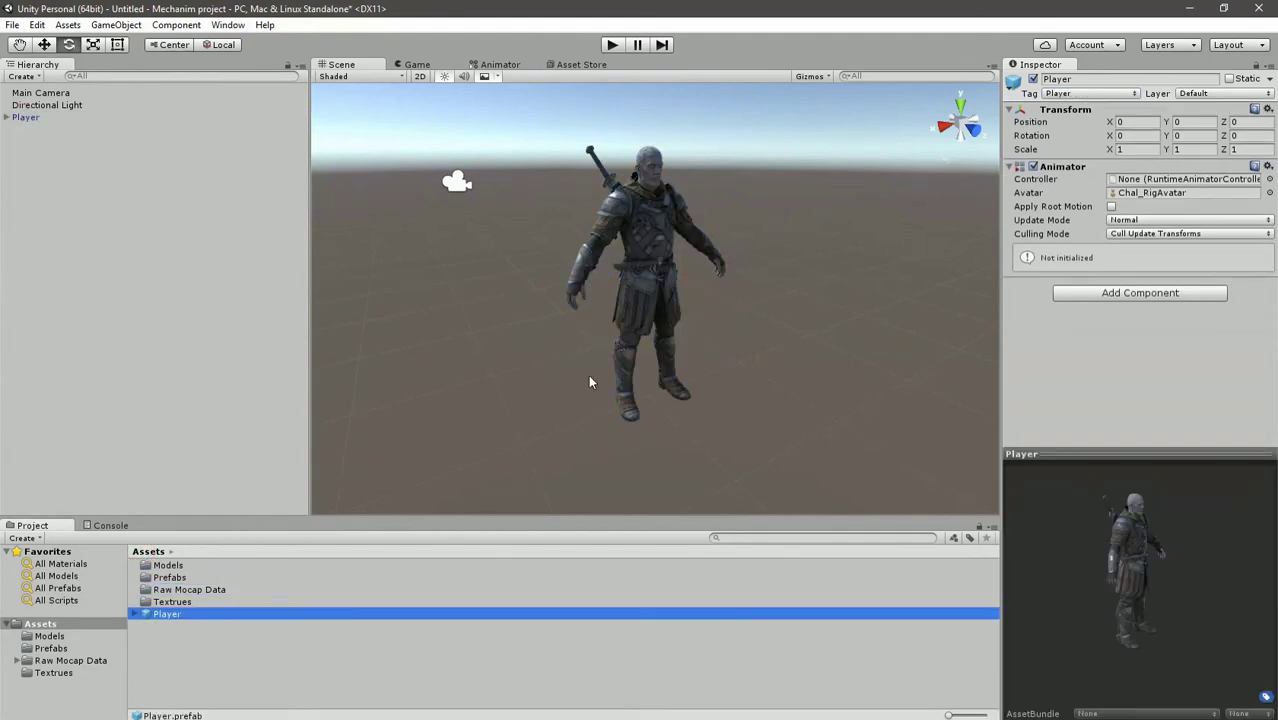
pyautogui.scroll(5, 702, 278)
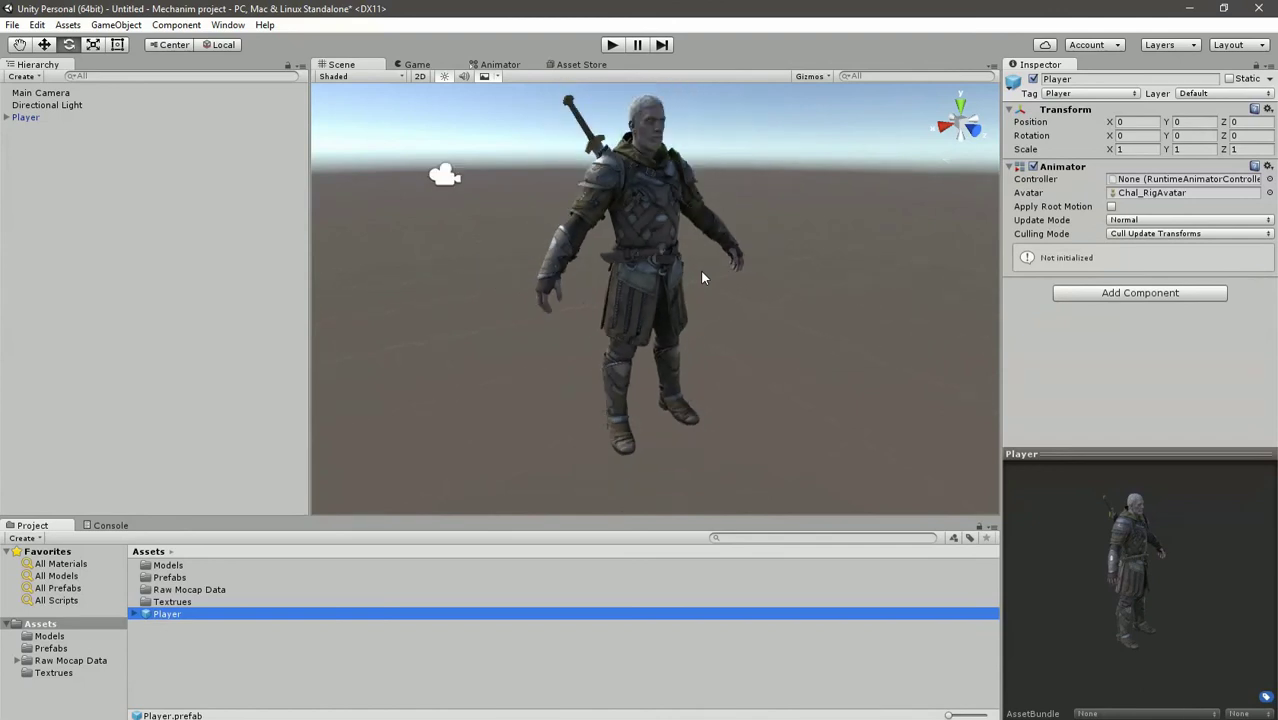
pyautogui.scroll(-2, 702, 278)
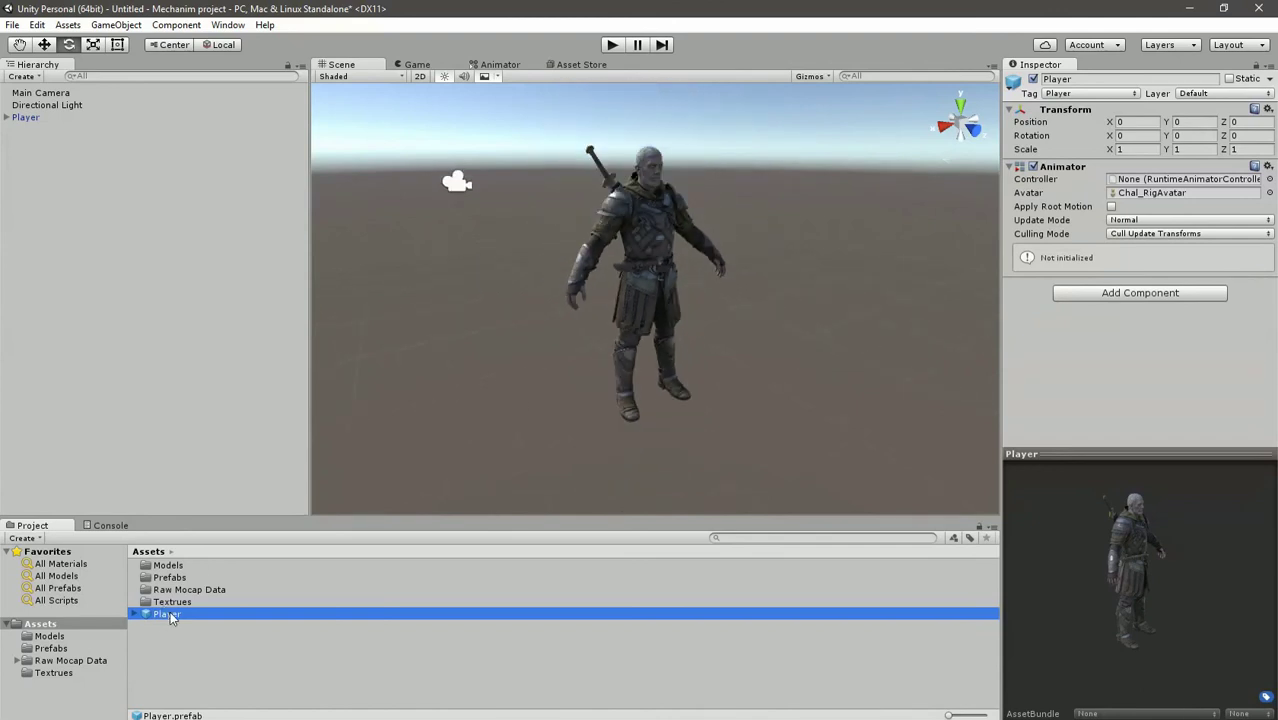
# Select the Player instance in the scene and examine its head, armor and sword up close
pyautogui.click(26, 117)
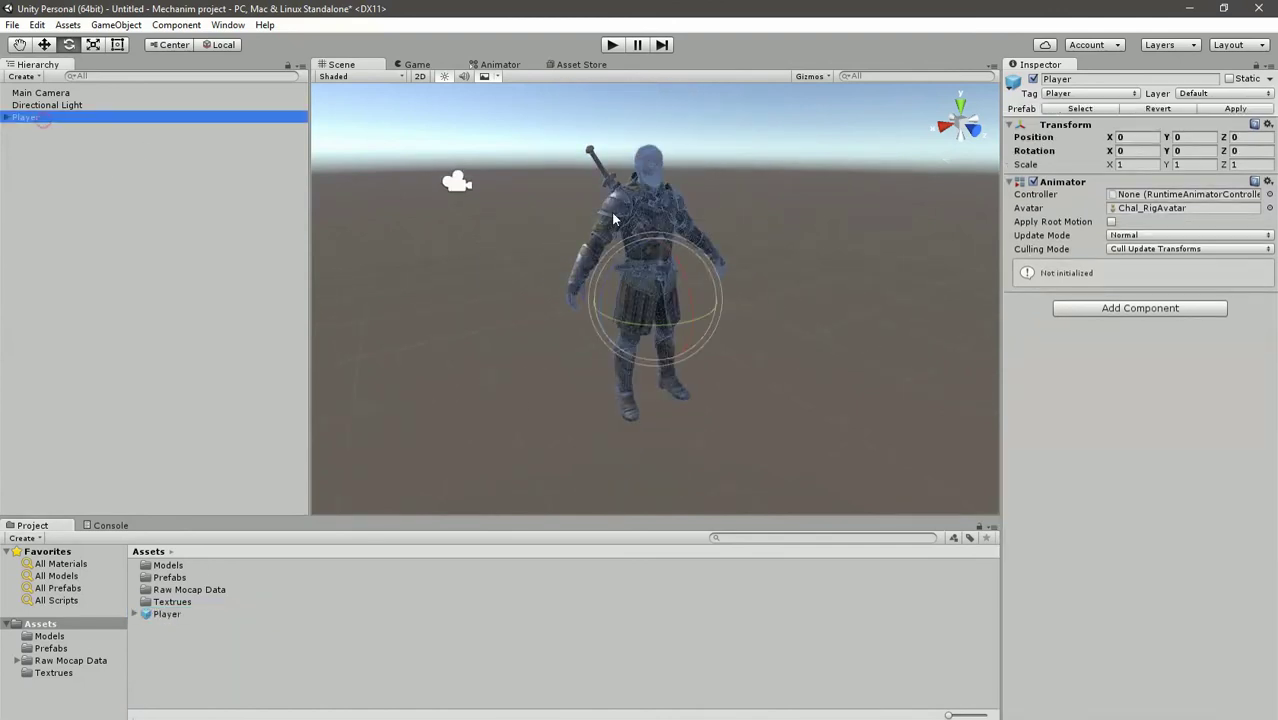
pyautogui.press('w')
pyautogui.scroll(3, 687, 220)
pyautogui.scroll(3, 687, 220)
pyautogui.moveTo(687, 220); pyautogui.dragTo(650, 441, button='middle')
pyautogui.scroll(5, 619, 274)
pyautogui.scroll(-5, 620, 274)
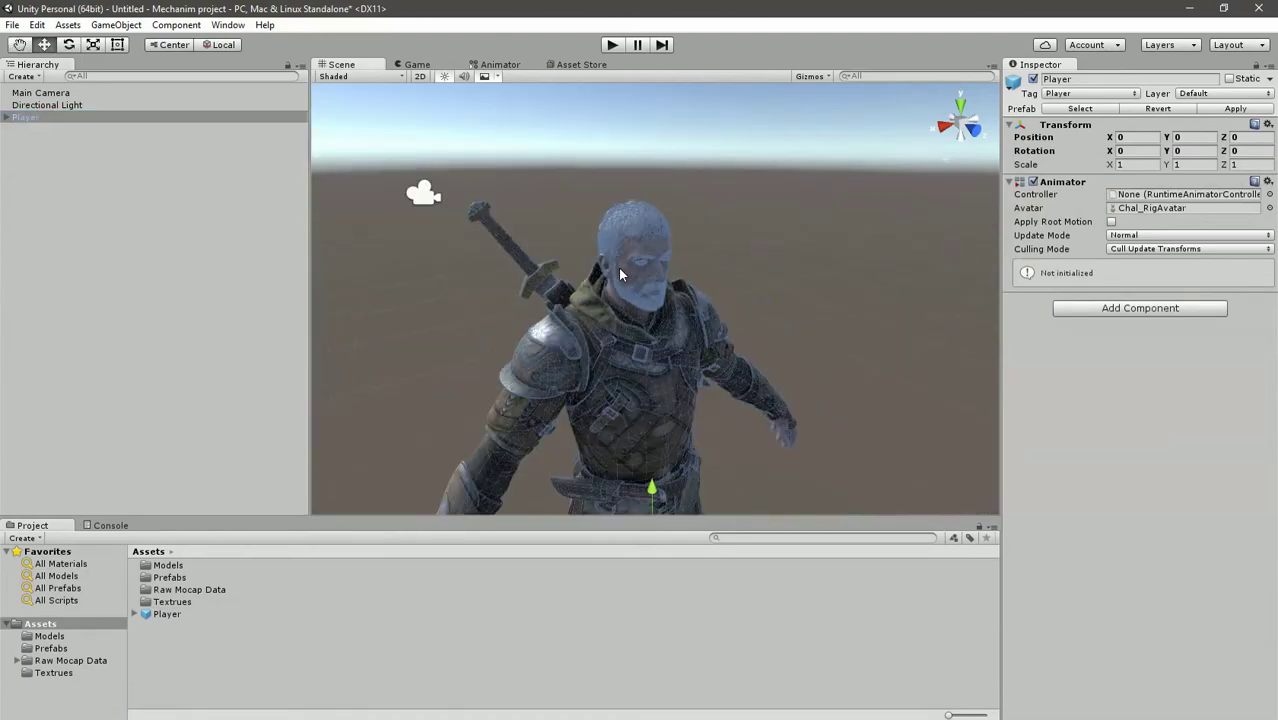
pyautogui.scroll(-3, 655, 320)
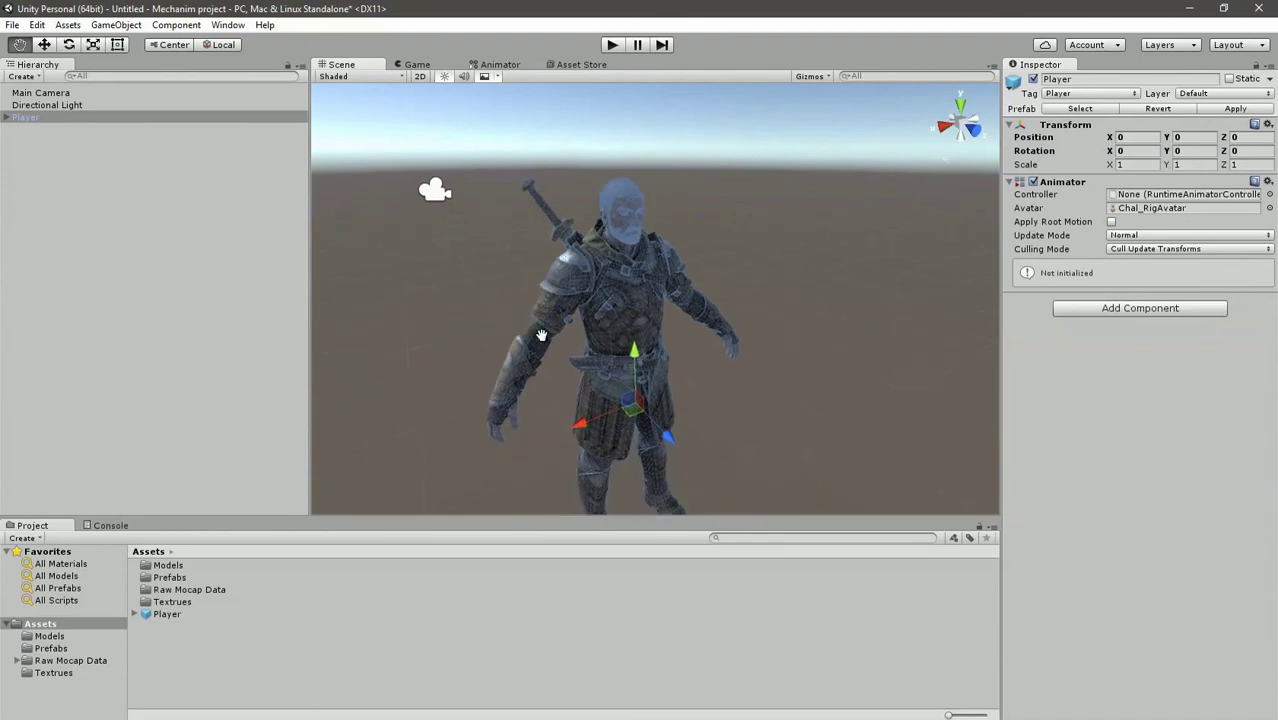
# Try placing extra instances of the Player prefab beside the character in the scene, and undo the placements
pyautogui.click(172, 614)
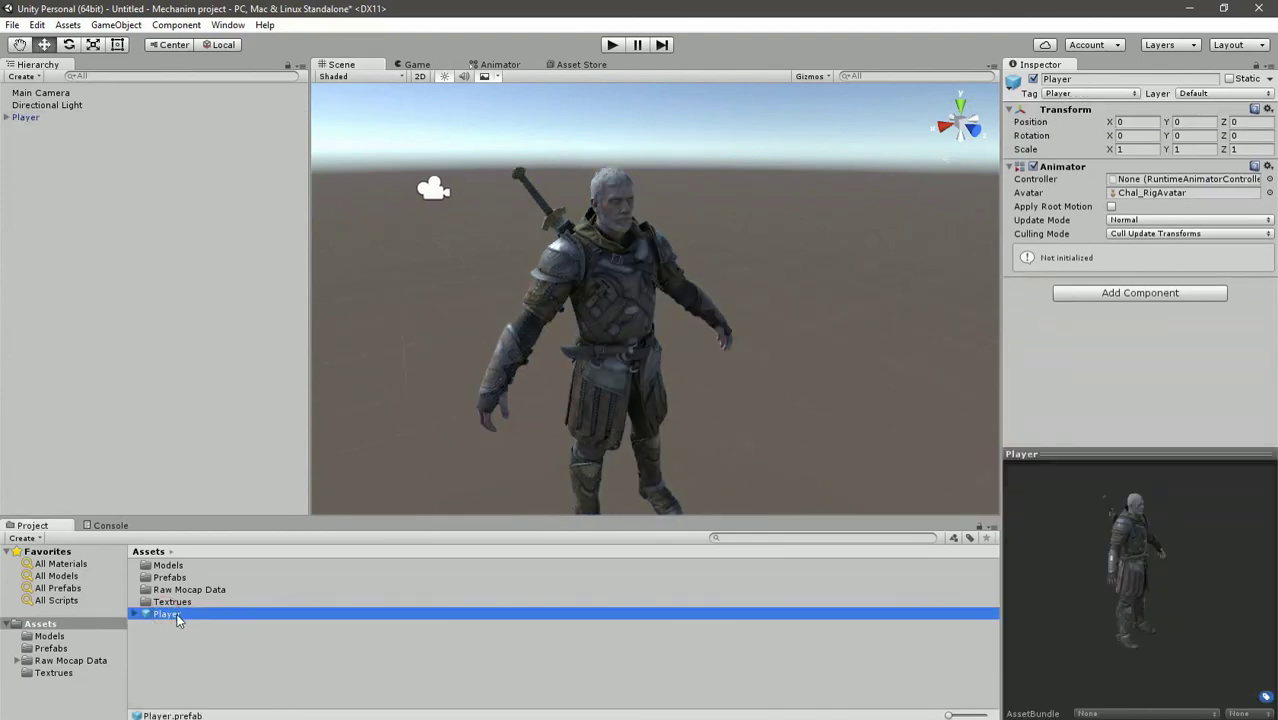
pyautogui.moveTo(174, 616); pyautogui.dragTo(785, 349)
pyautogui.moveTo(173, 616); pyautogui.dragTo(756, 428)
pyautogui.hotkey('ctrl', 'z')
pyautogui.hotkey('ctrl', 'z')
pyautogui.hotkey('ctrl', 'z')
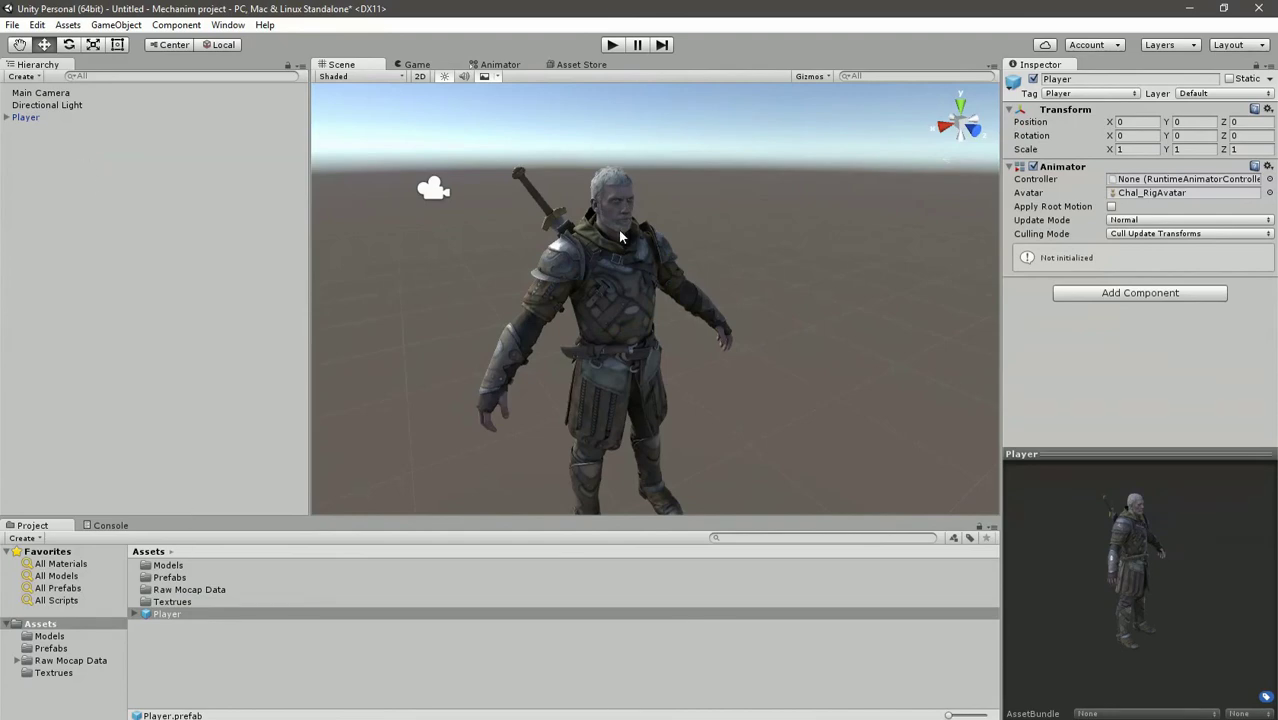
# Inspect the character's face, shoulder armor and sword hilt at close range
pyautogui.scroll(5, 618, 232)
pyautogui.moveTo(605, 206); pyautogui.dragTo(474, 295, button='middle')
pyautogui.scroll(-2, 670, 311)
pyautogui.scroll(4, 666, 303)
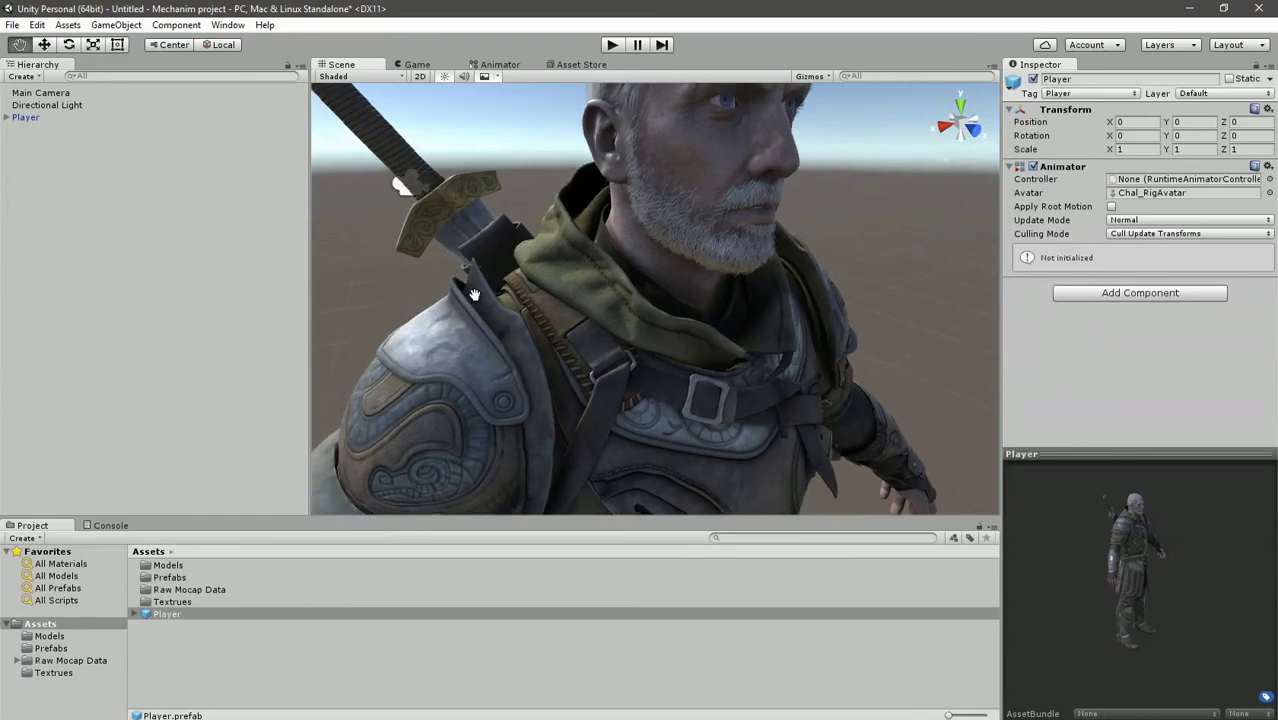
pyautogui.scroll(-8, 512, 305)
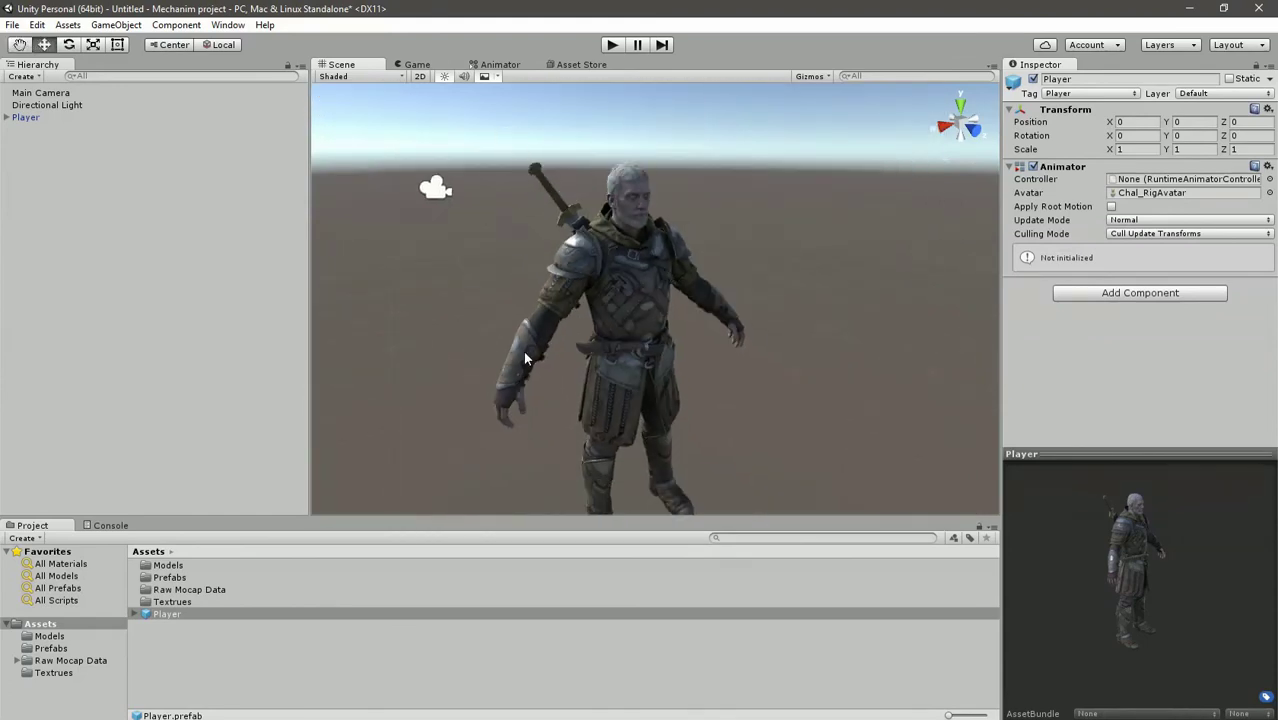